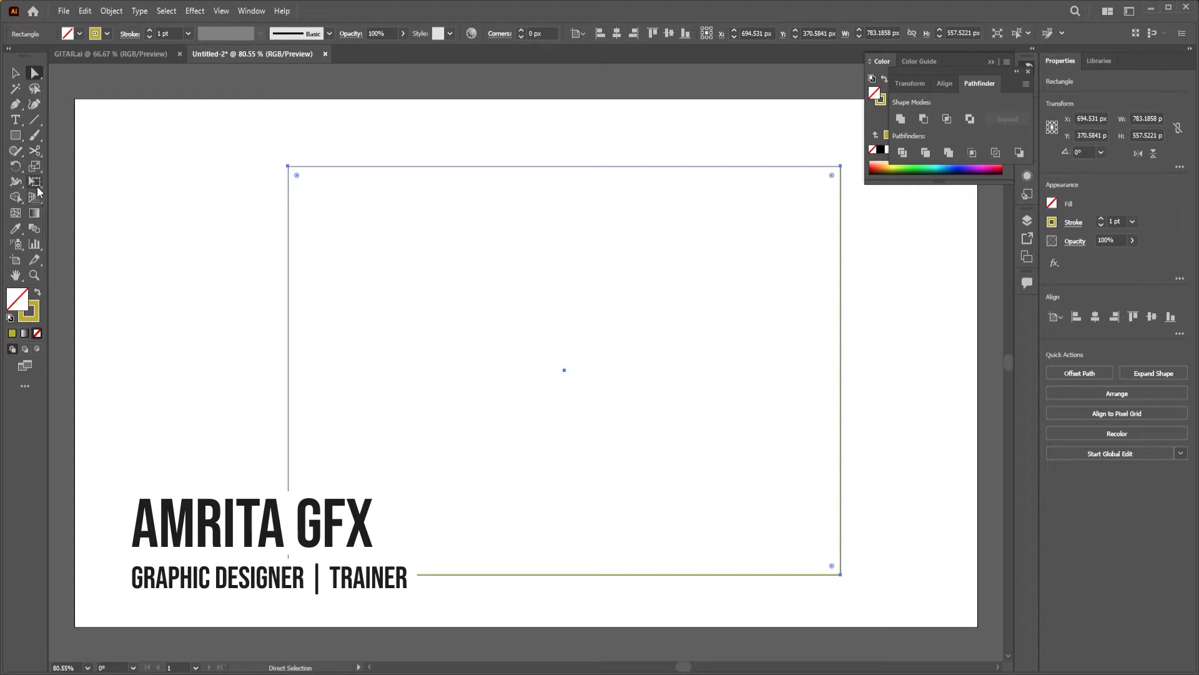
Reshape the rectangle into a trapezoid with a wide top and narrower base, and round all its corners to about 133 px
drag(288, 166, 225, 167)
drag(288, 574, 319, 575)
click(35, 73)
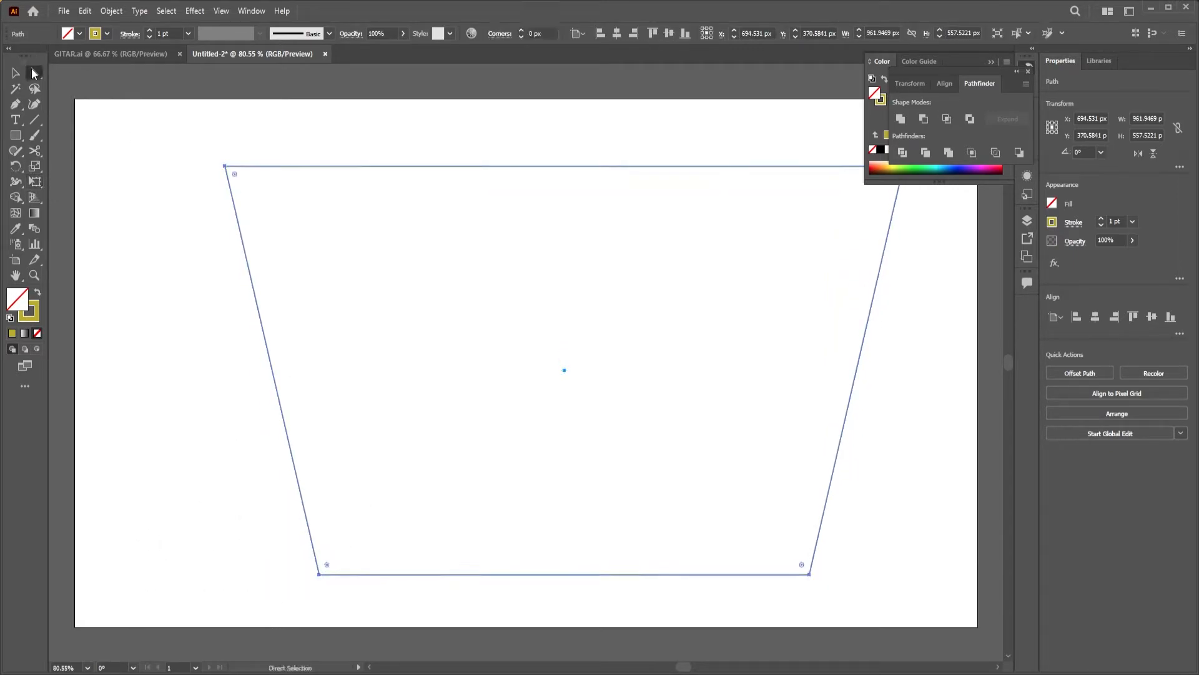
drag(239, 173, 344, 263)
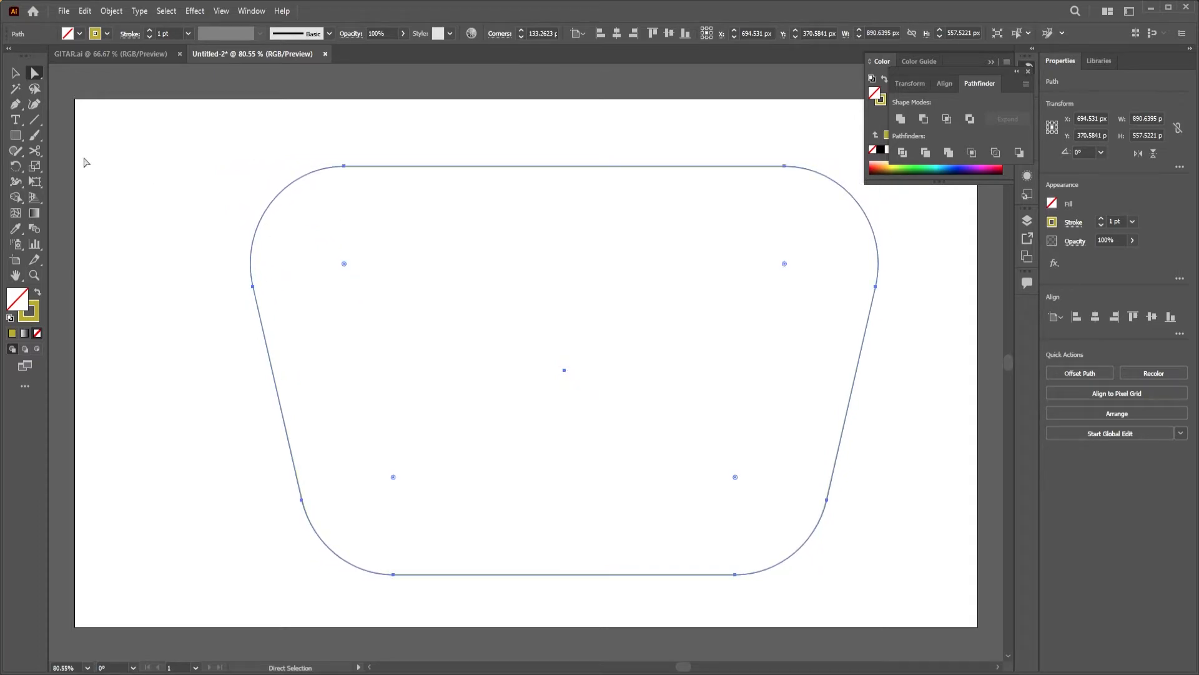
Draw a rectangle about 148 × 174 px across the trapezoid's left edge and nudge it down to about Y 327 px
click(17, 134)
click(247, 326)
click(627, 365)
drag(230, 242, 335, 370)
key(Down)
key(Down)
key(Down)
key(Down)
key(Down)
key(Down)
key(Down)
key(Down)
key(Down)
key(Down)
key(Down)
key(Down)
key(Down)
key(Down)
key(Down)
key(Down)
key(Down)
key(Down)
key(Down)
key(Down)
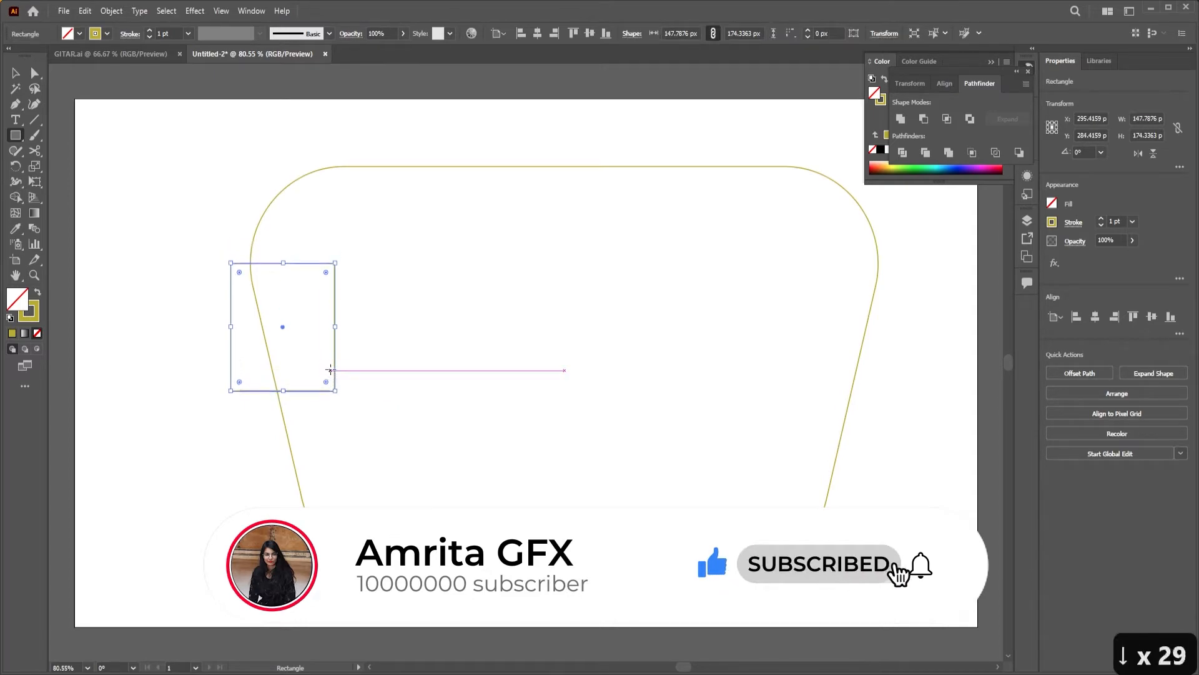
key(v)
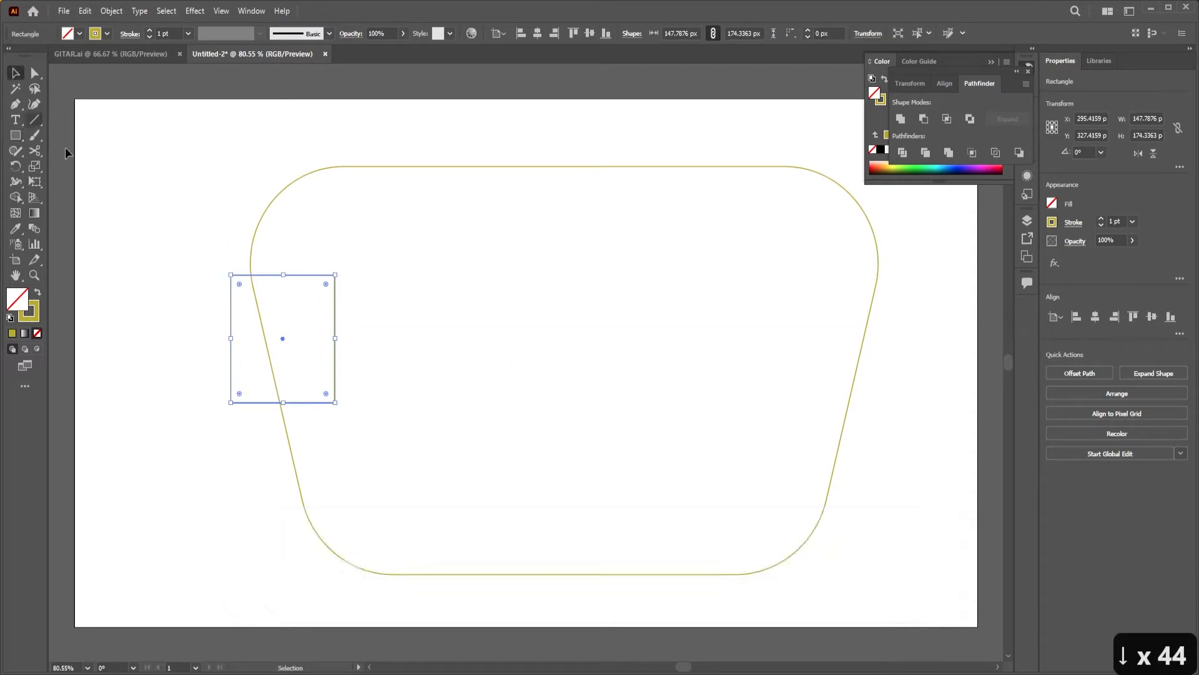
Copy the small rectangle straight across so the duplicate overlaps the trapezoid's right edge
drag(336, 371, 889, 370)
key(space)
drag(446, 138, 405, 138)
click(404, 138)
click(292, 319)
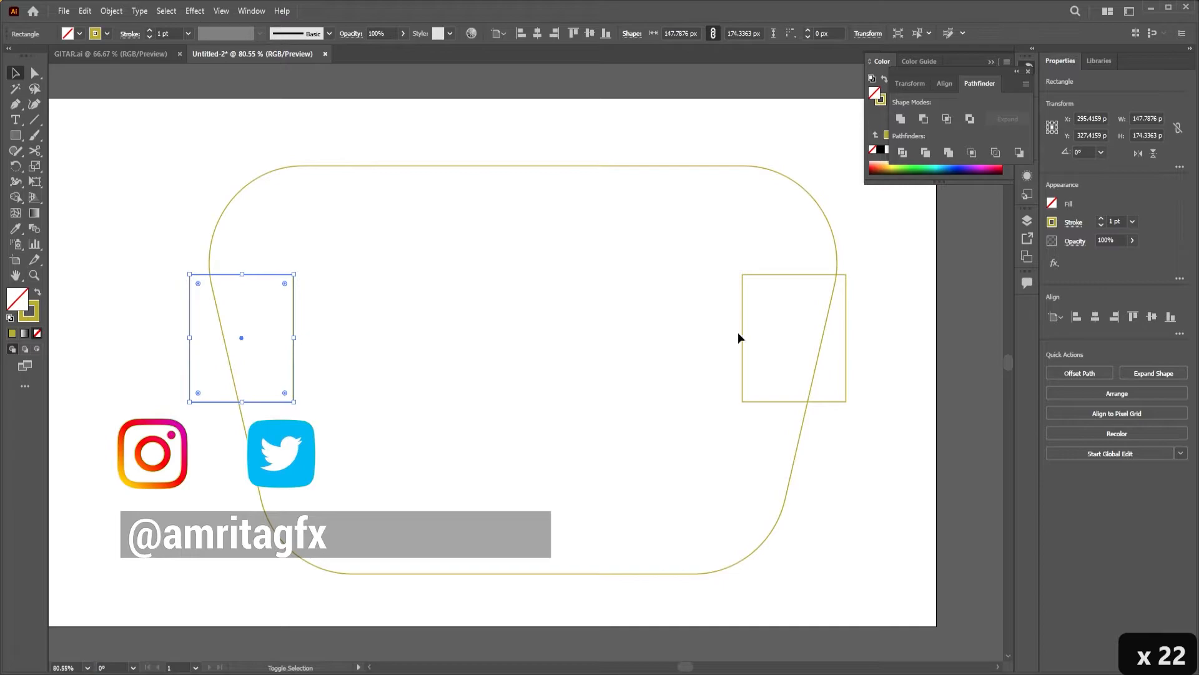
shift+click(741, 337)
click(173, 219)
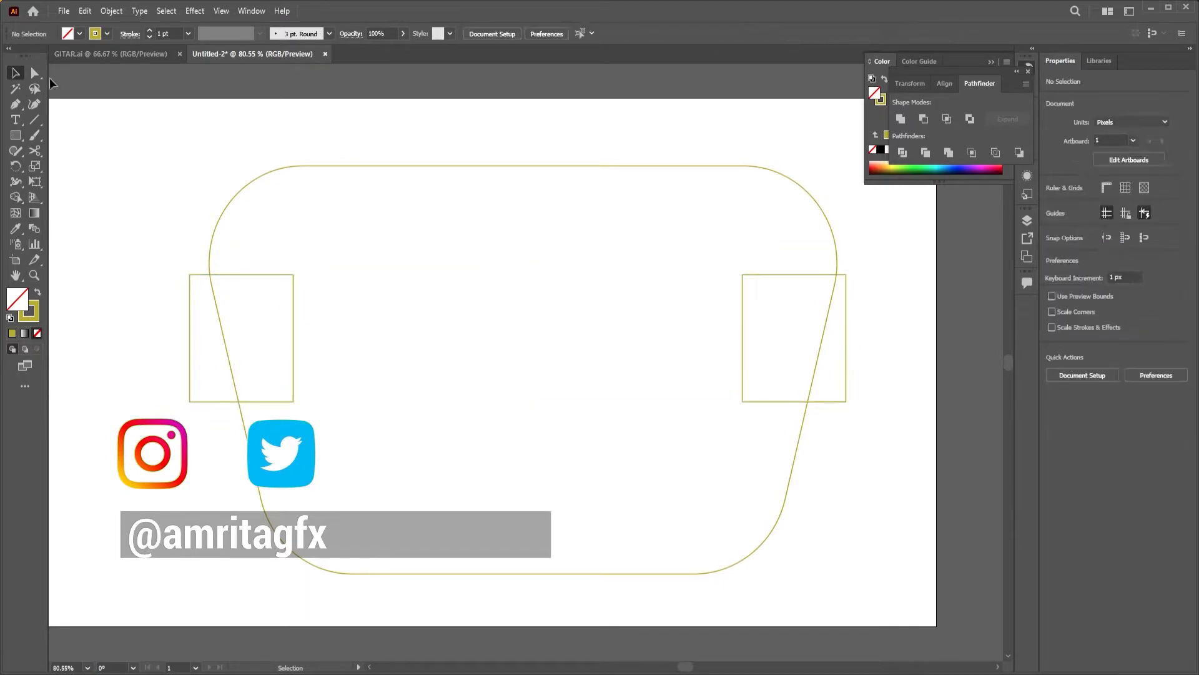
Round the corners of both small side rectangles together to about 27 px
shift+click(188, 280)
shift+click(743, 295)
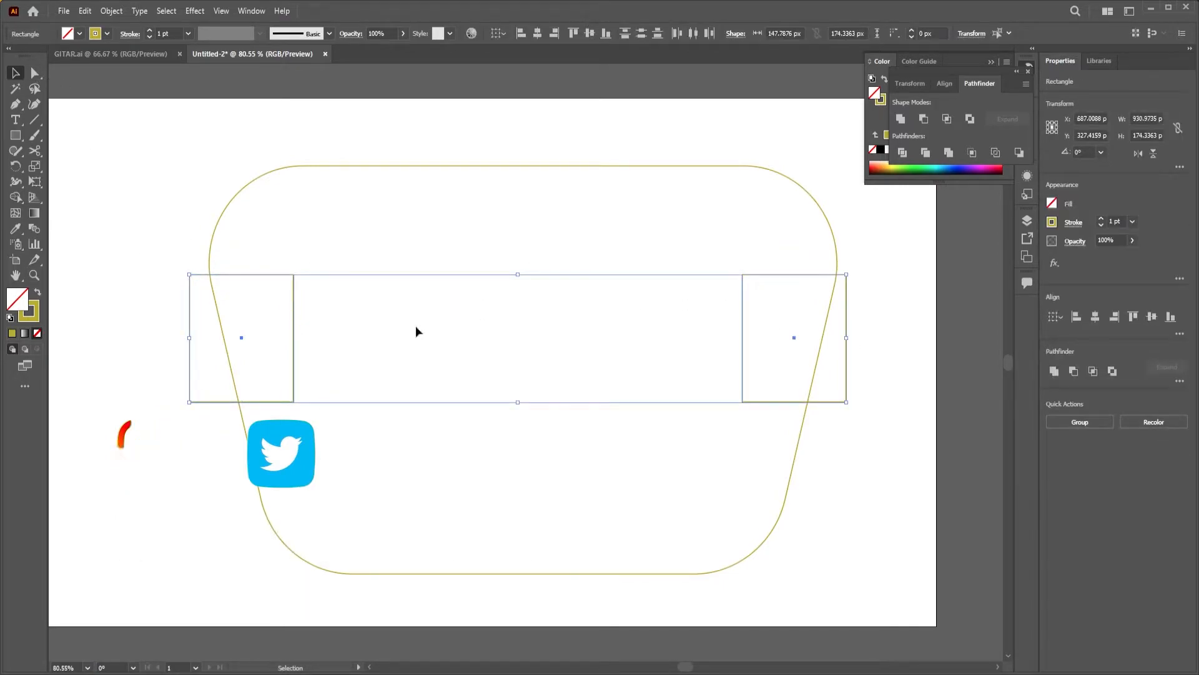
click(35, 73)
drag(199, 287, 211, 296)
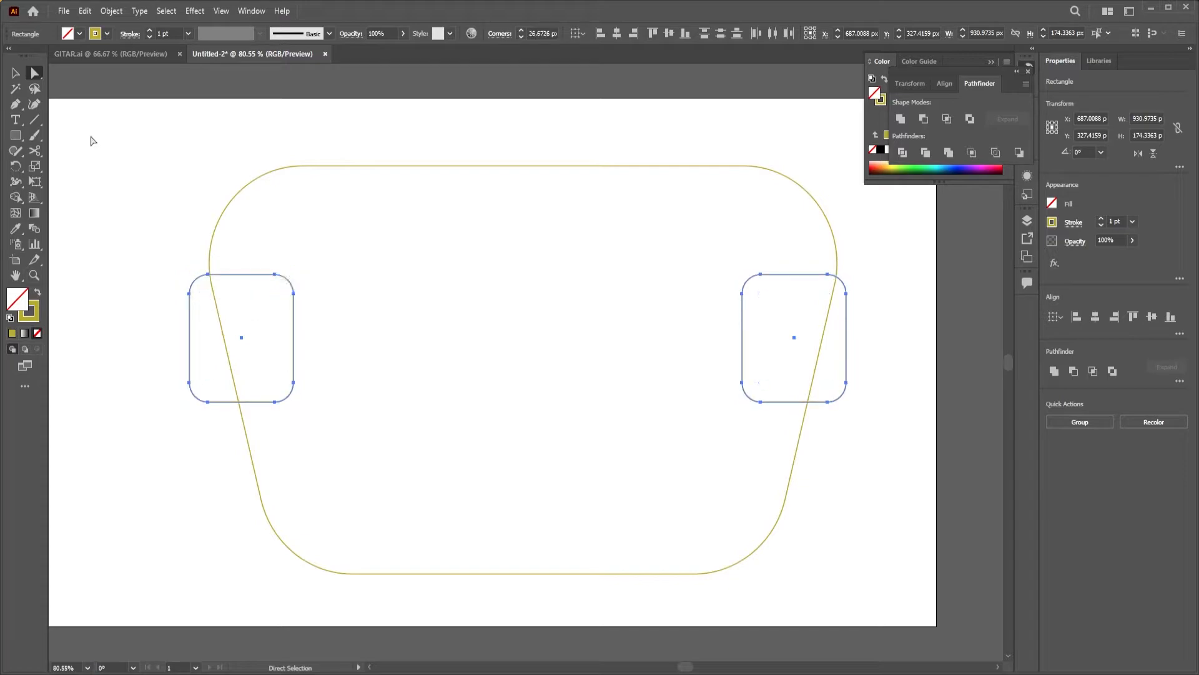
click(93, 141)
Duplicate the large rounded trapezoid slightly lower and scale the copy a little larger than the original
click(262, 179)
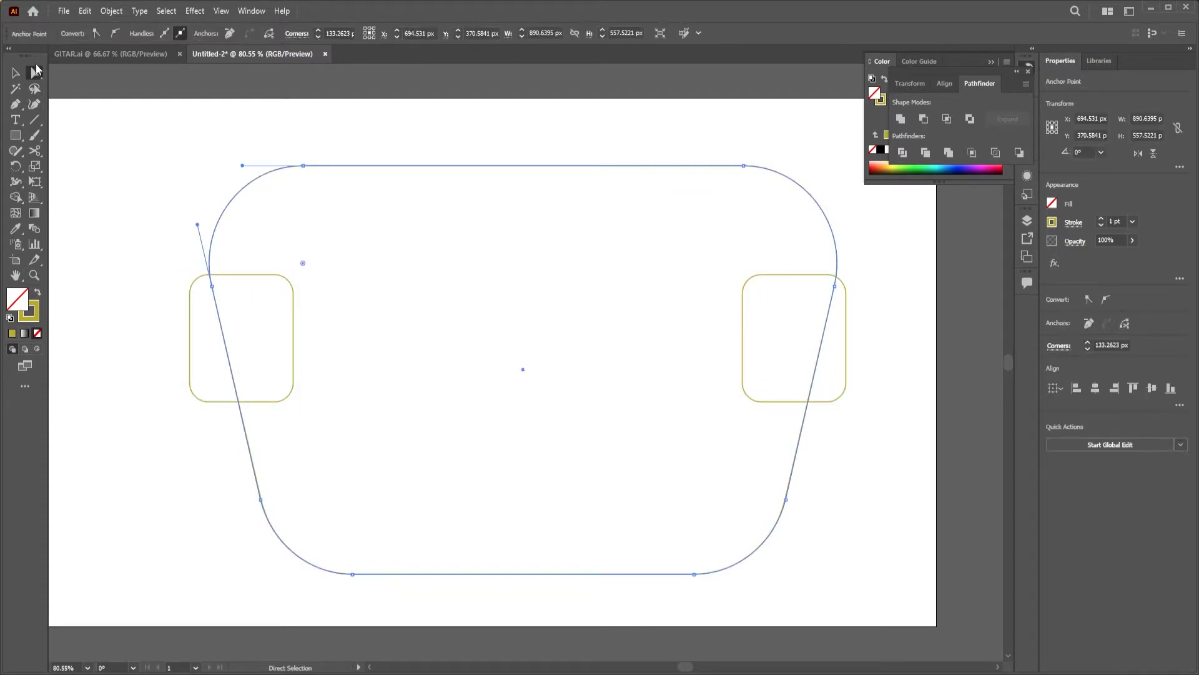
click(15, 74)
scroll(499, 562, down, 2)
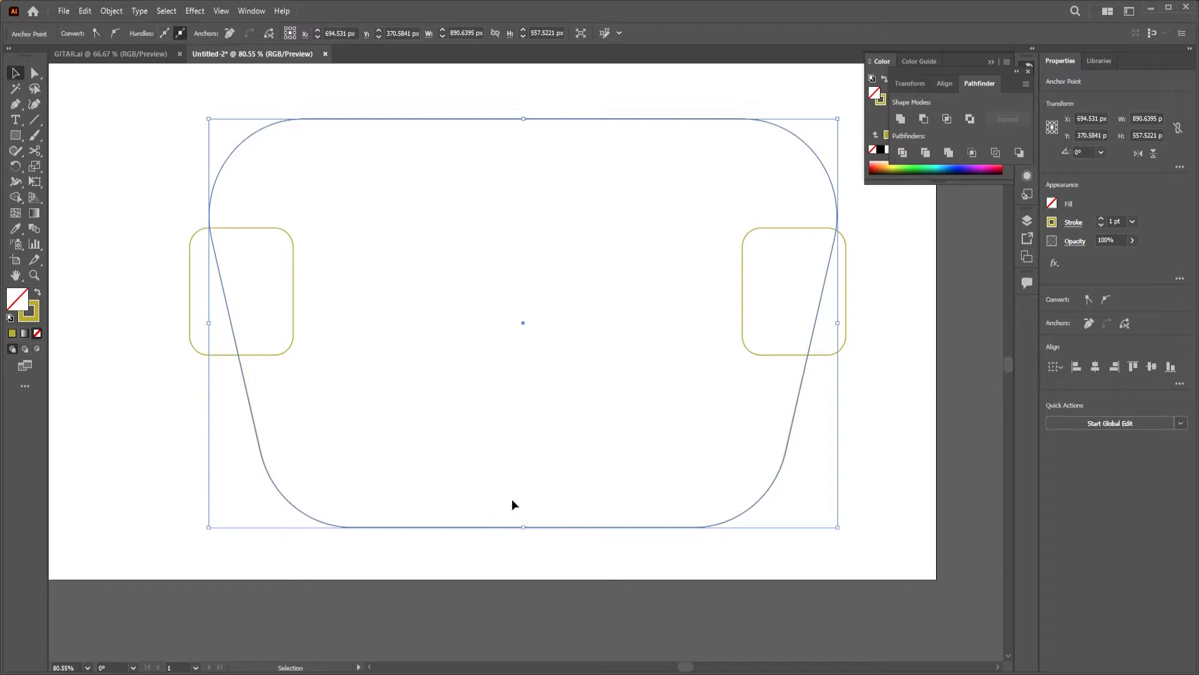
drag(529, 531, 535, 556)
mouse_move(213, 349)
mouse_down()
mouse_move(190, 346)
mouse_move(203, 351)
mouse_up()
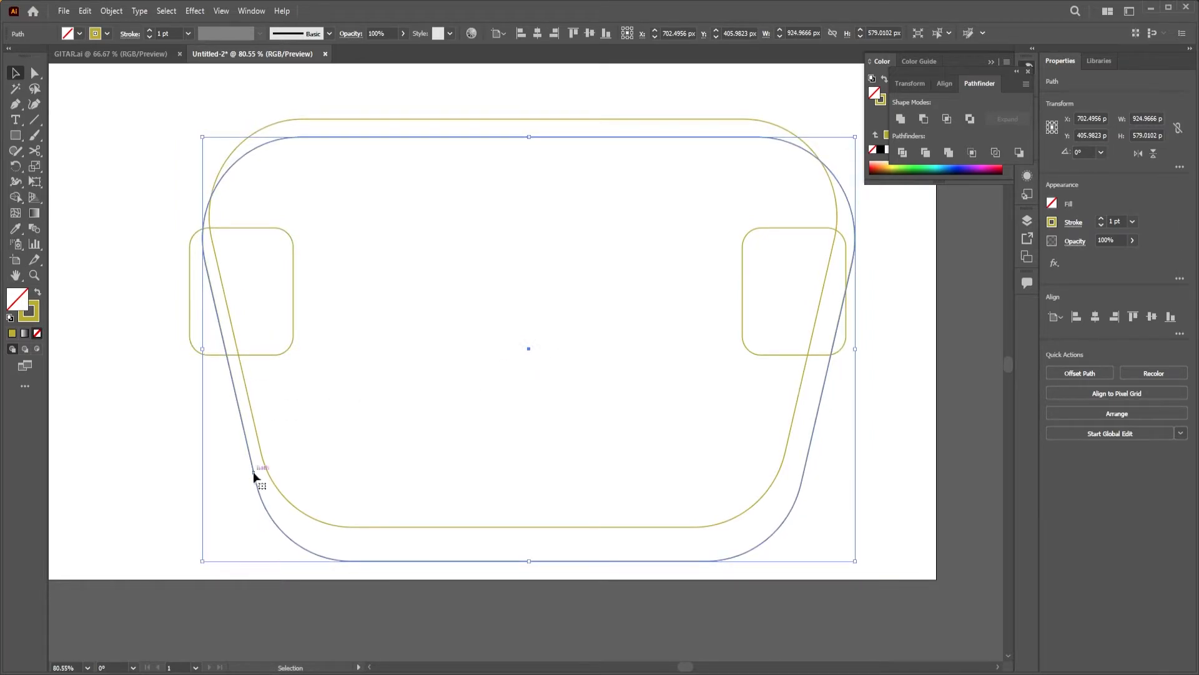
drag(855, 560, 852, 555)
Divide all the overlapping shapes with Pathfinder and ungroup the resulting pieces
drag(175, 122, 856, 518)
click(1180, 381)
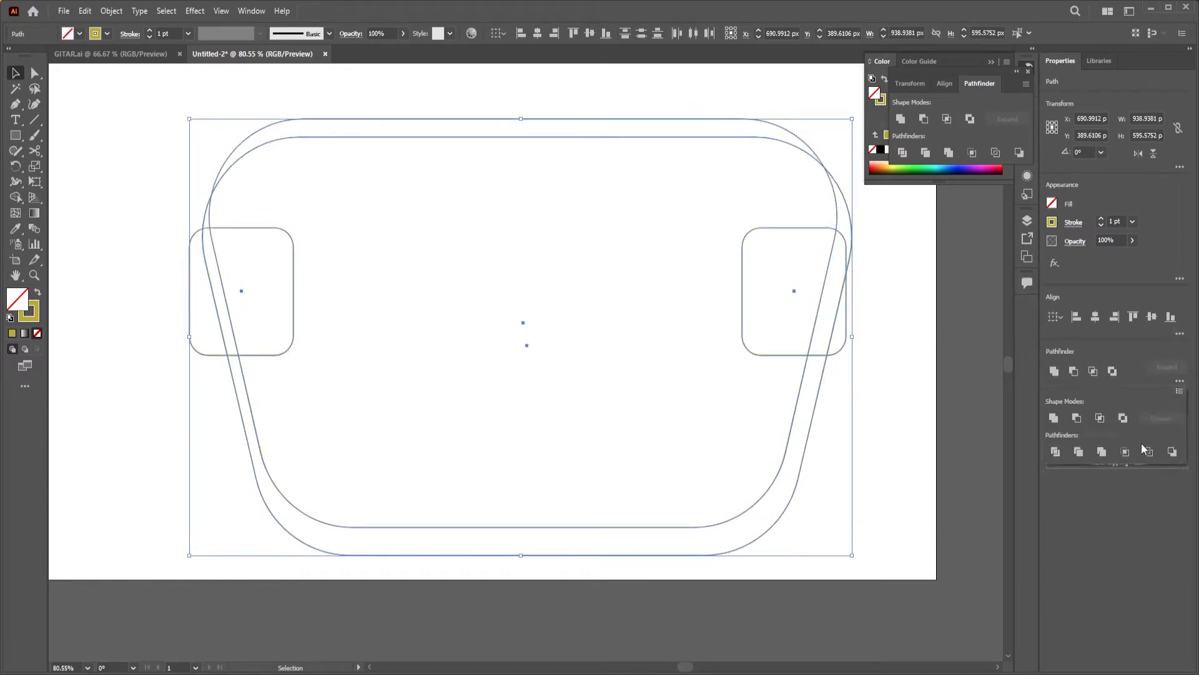
click(1055, 452)
right_click(554, 348)
click(588, 455)
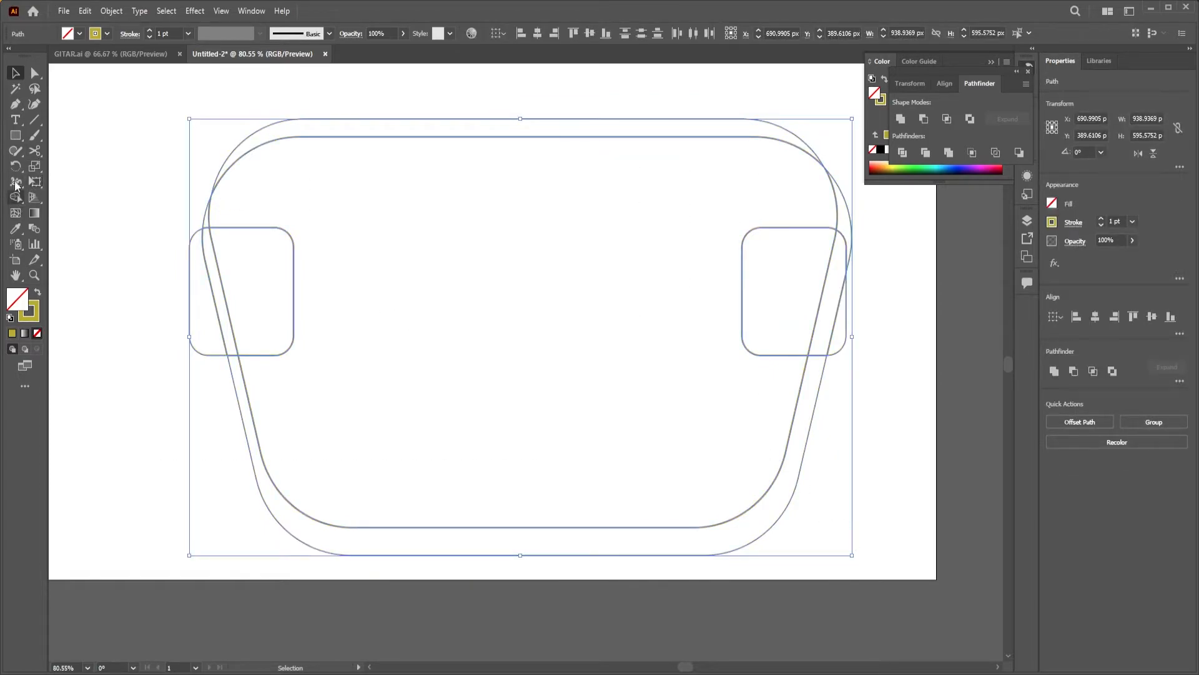
Delete the leftover pieces sticking out beyond the original trapezoid around the left side rectangle
click(110, 140)
click(196, 259)
key(BackSpace)
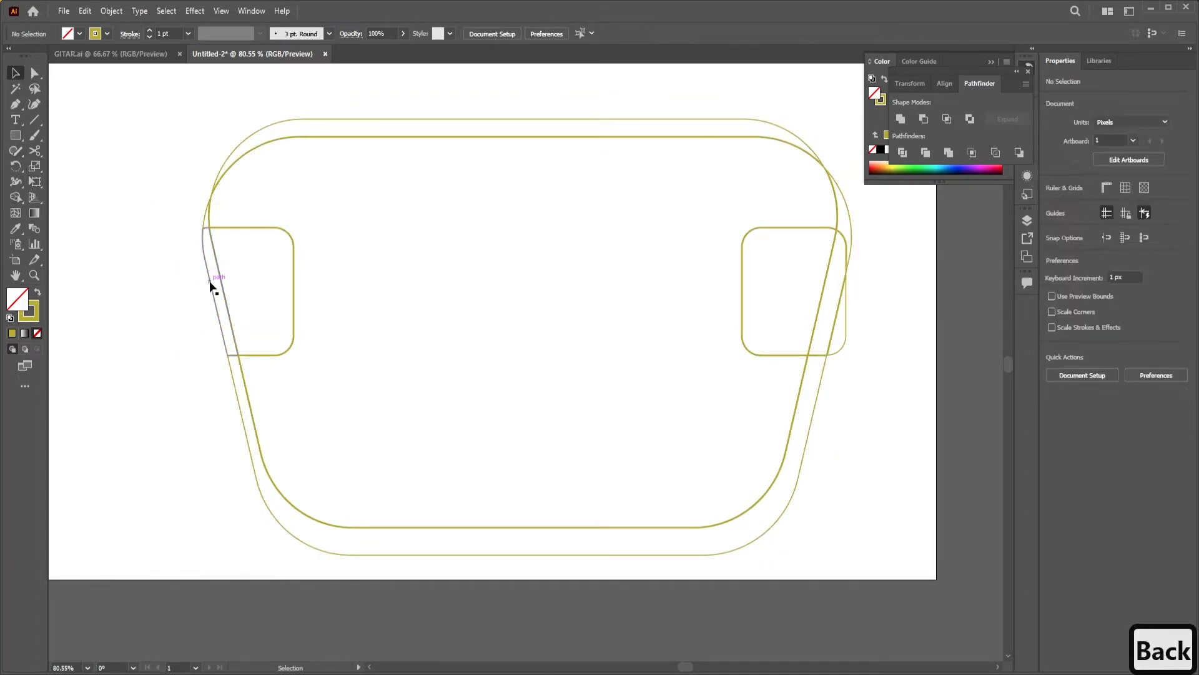
key(BackSpace)
key(BackSpace)
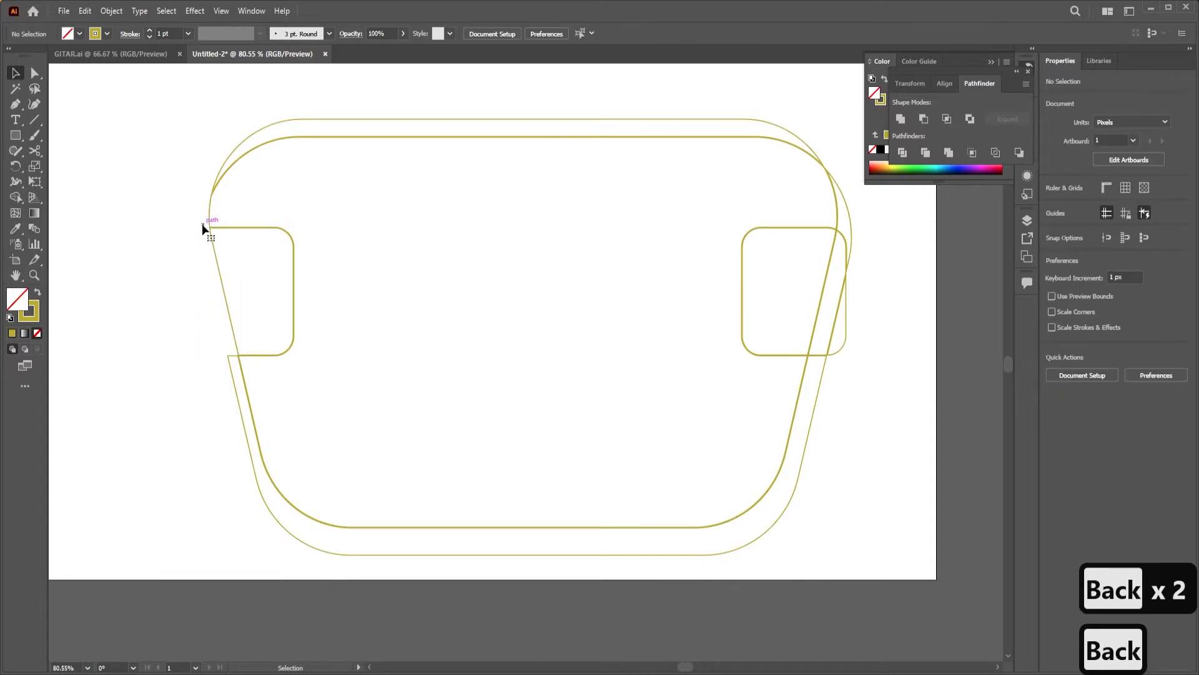
click(230, 357)
key(BackSpace)
key(ctrl+z)
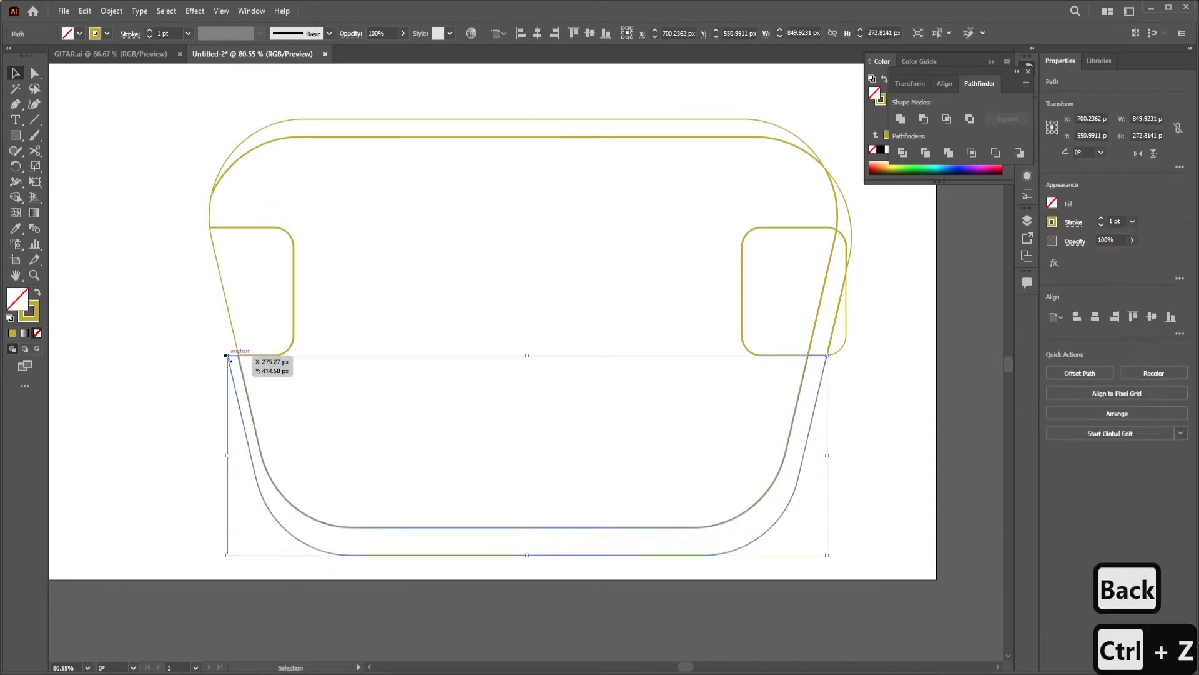
Scale the lower U-shaped piece to about 806 × 263 px so its upper ends meet the trapezoid's sides
drag(226, 355, 238, 357)
drag(815, 360, 806, 361)
click(453, 207)
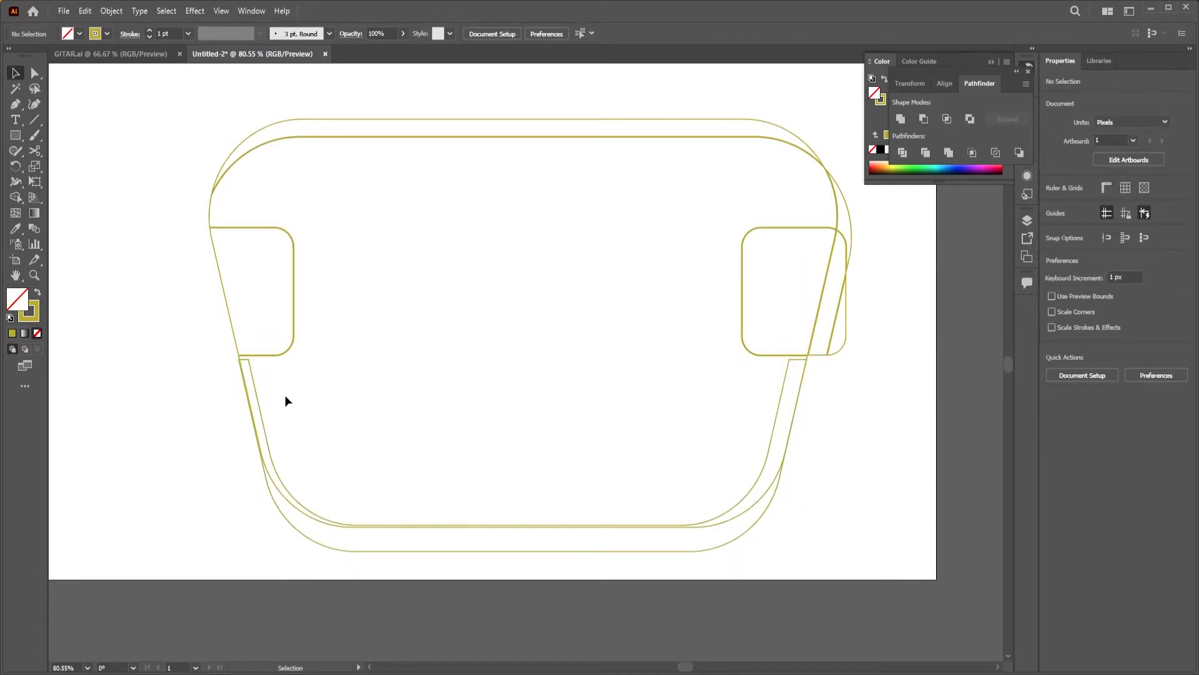
click(257, 392)
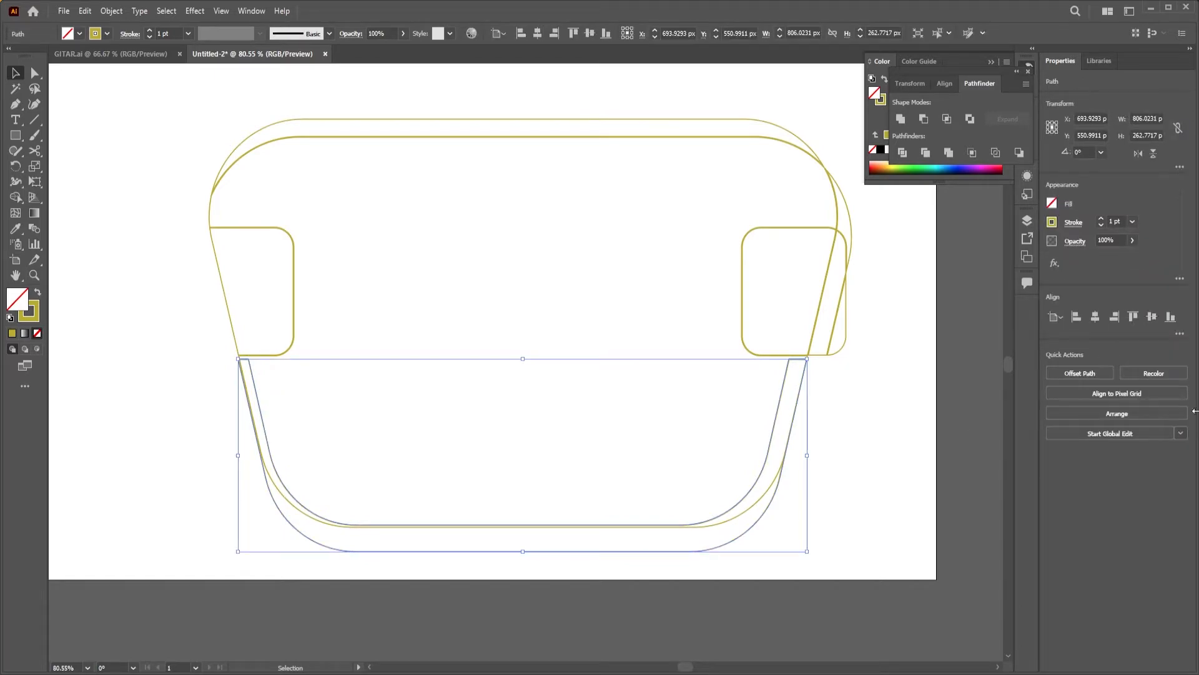
click(1180, 334)
click(1179, 334)
right_click(772, 535)
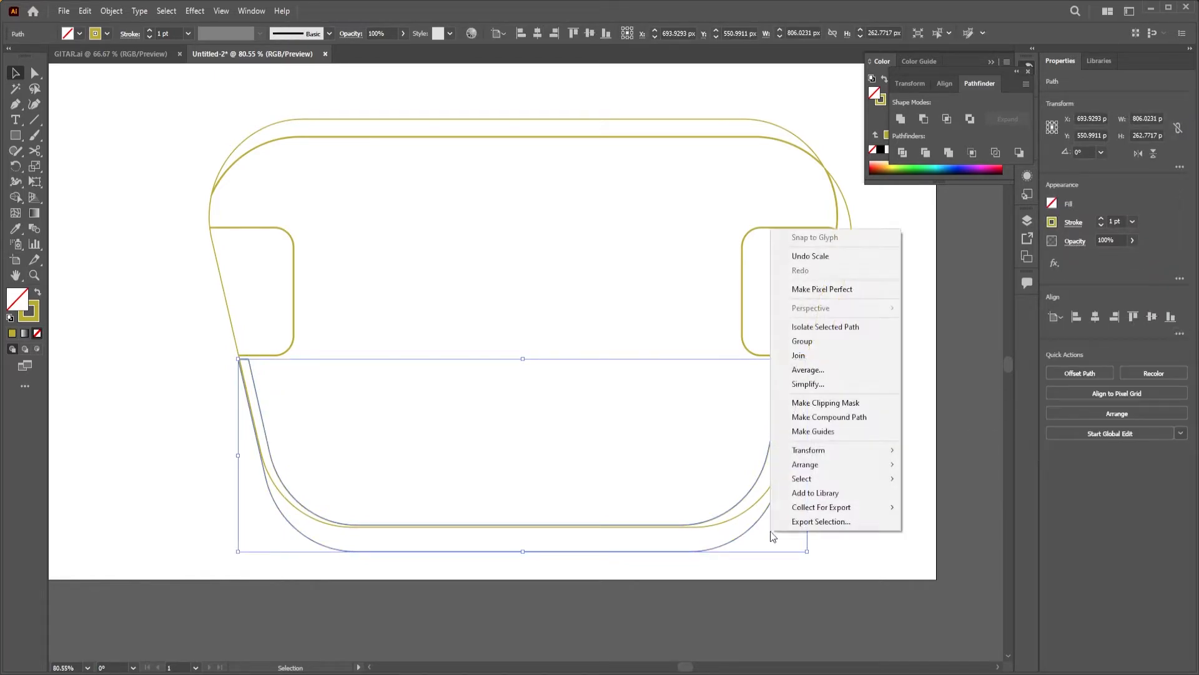
click(843, 344)
click(1180, 334)
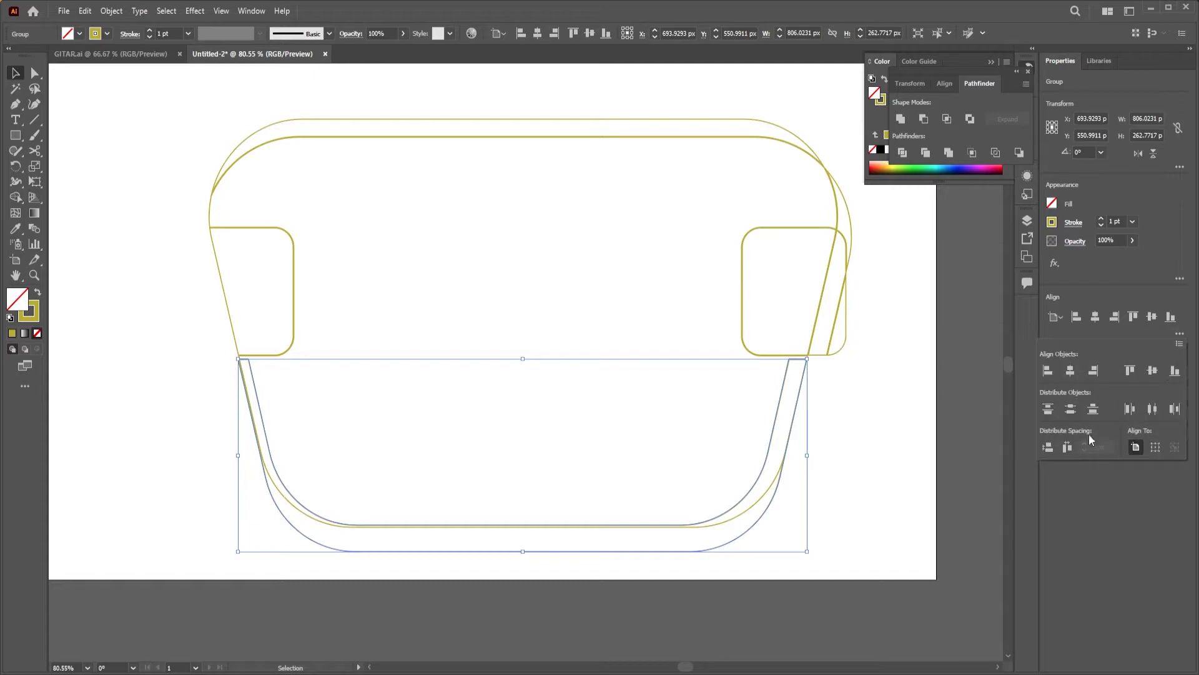
click(997, 411)
click(901, 153)
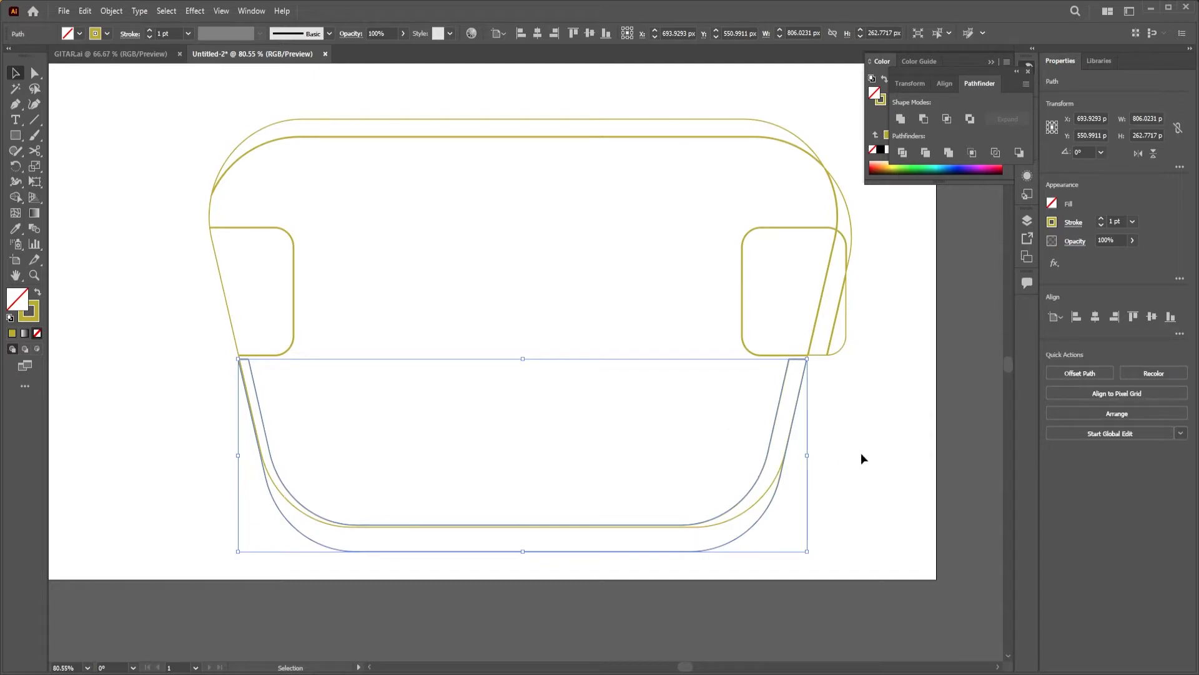
right_click(837, 445)
click(837, 437)
Cut the lower U-shaped piece at its two inner upper corner anchors with the Scissors tool
click(34, 73)
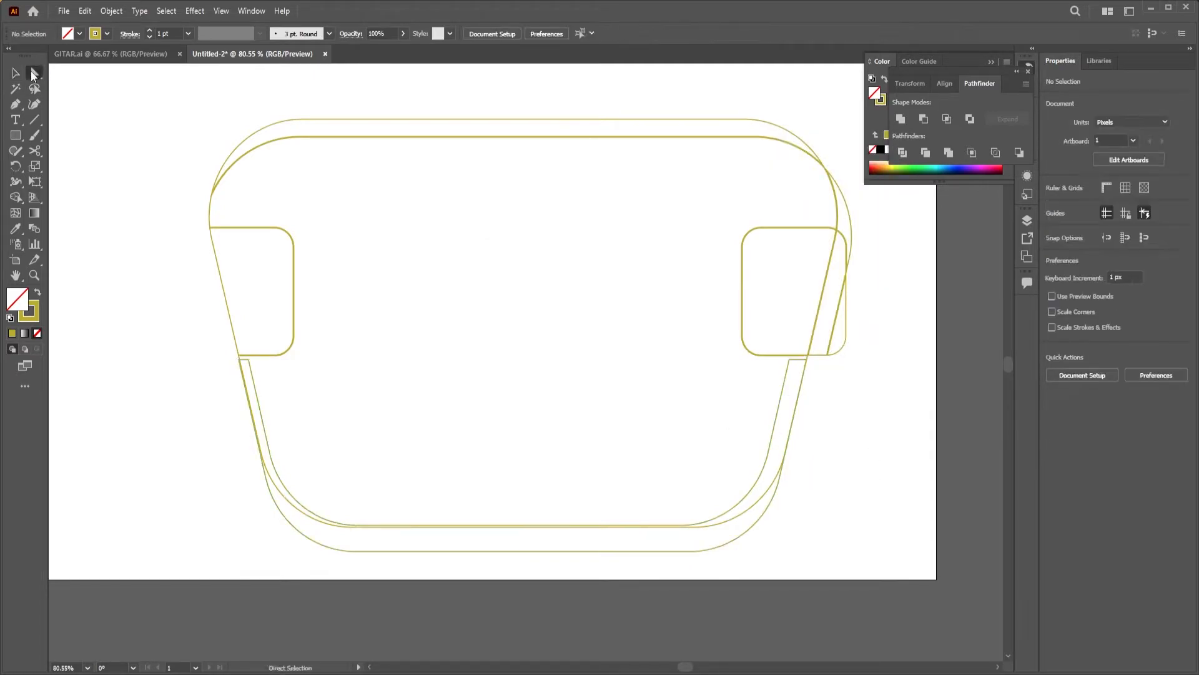
click(262, 420)
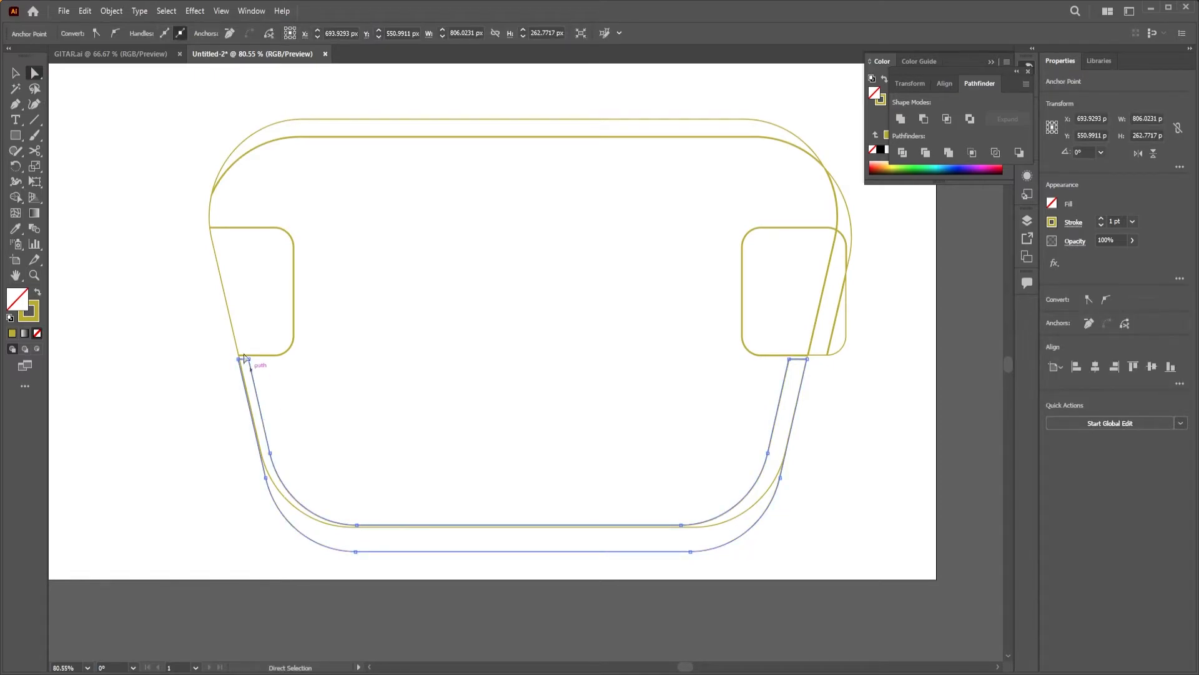
click(35, 151)
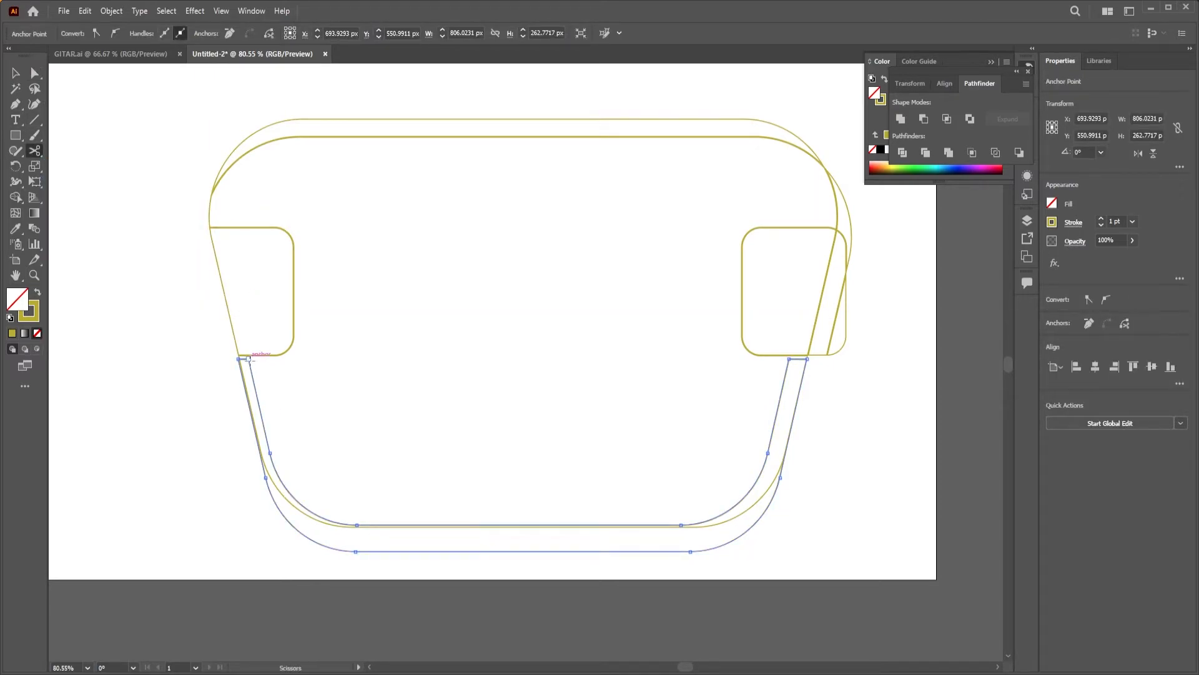
click(249, 359)
click(789, 359)
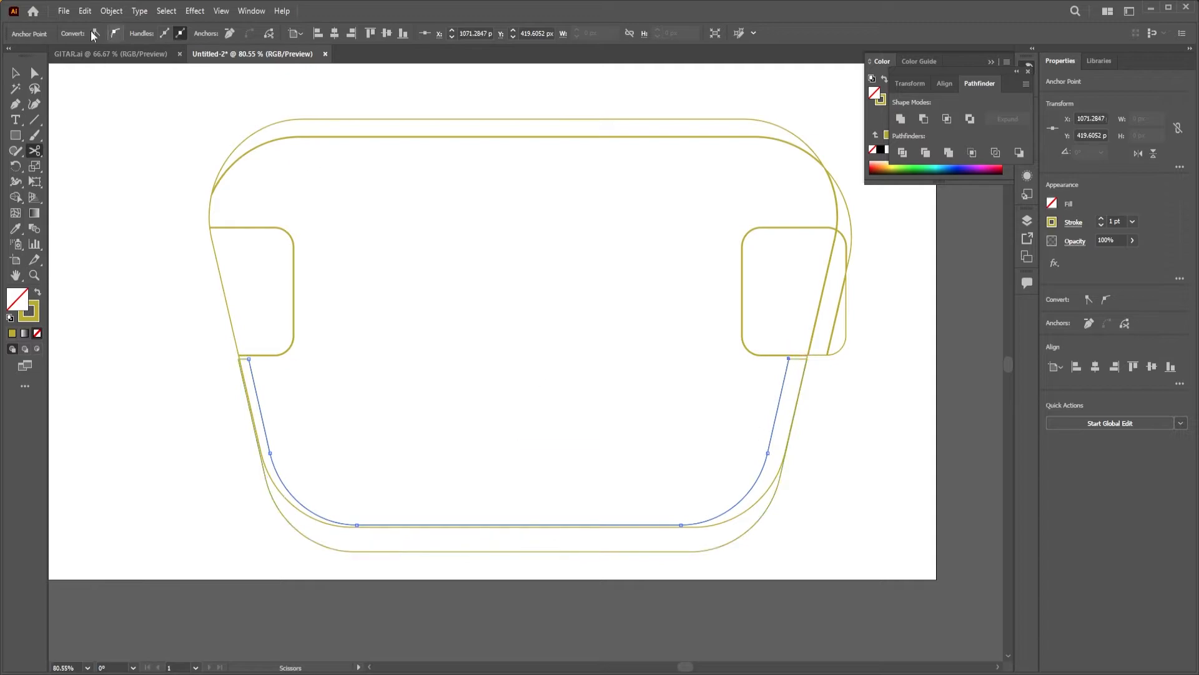
Delete the inner curve separated from the lower U-shaped piece
click(34, 74)
drag(249, 359, 323, 342)
click(19, 74)
key(Delete)
key(Delete)
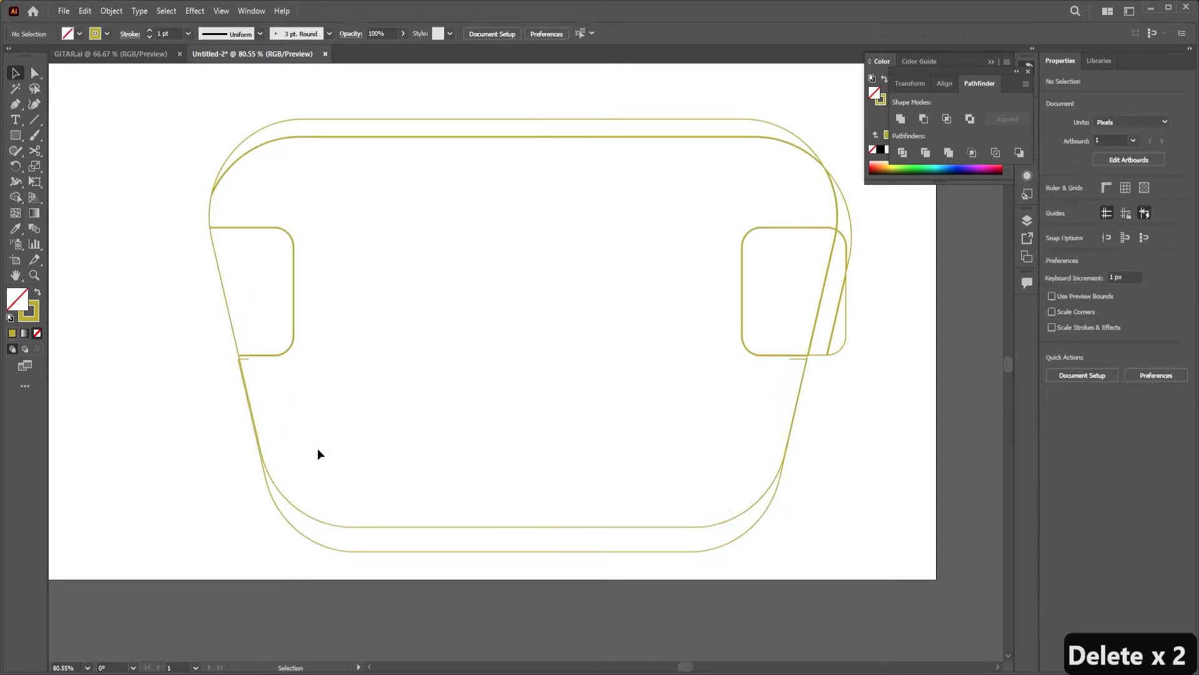
Move the two loose end anchors of the remaining lower curve down and outward onto its sides
click(797, 364)
key(a)
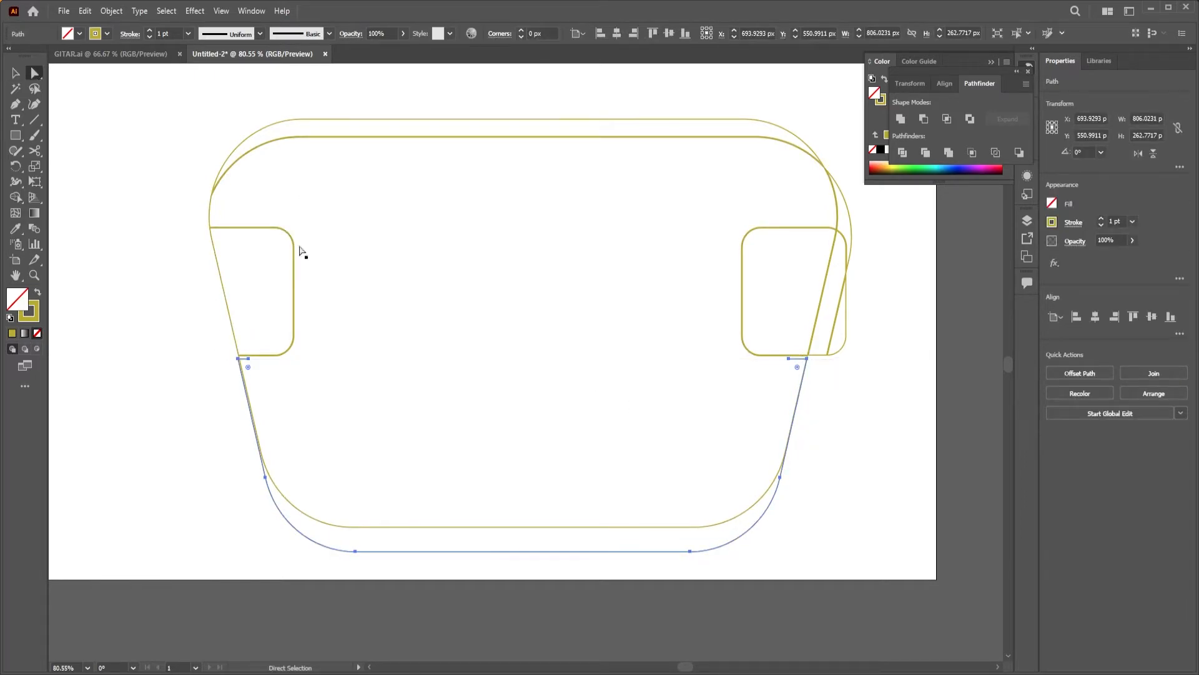
drag(790, 360, 807, 386)
click(795, 369)
drag(253, 369, 246, 381)
Nudge the lower curve's left end anchor further to the left
key(Left)
key(Left)
key(Left)
key(Left)
key(Left)
key(Left)
key(Left)
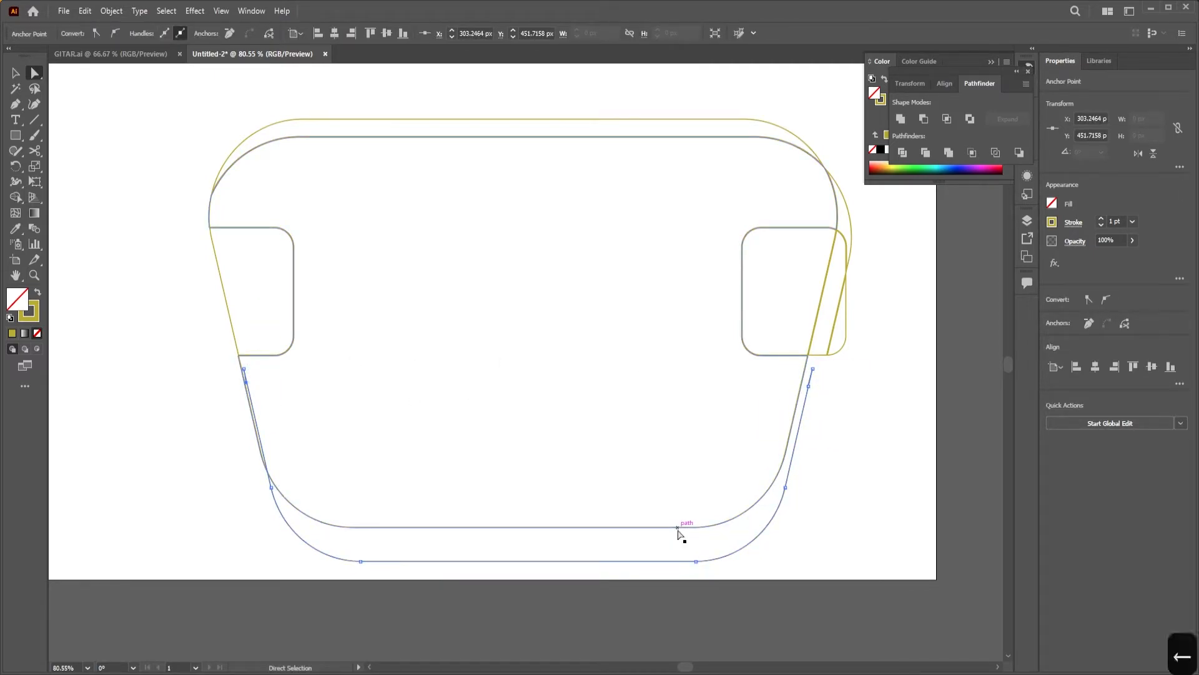
click(9, 73)
key(Left)
key(Left)
key(Left)
key(Left)
key(Left)
key(Left)
key(Left)
key(Left)
key(Left)
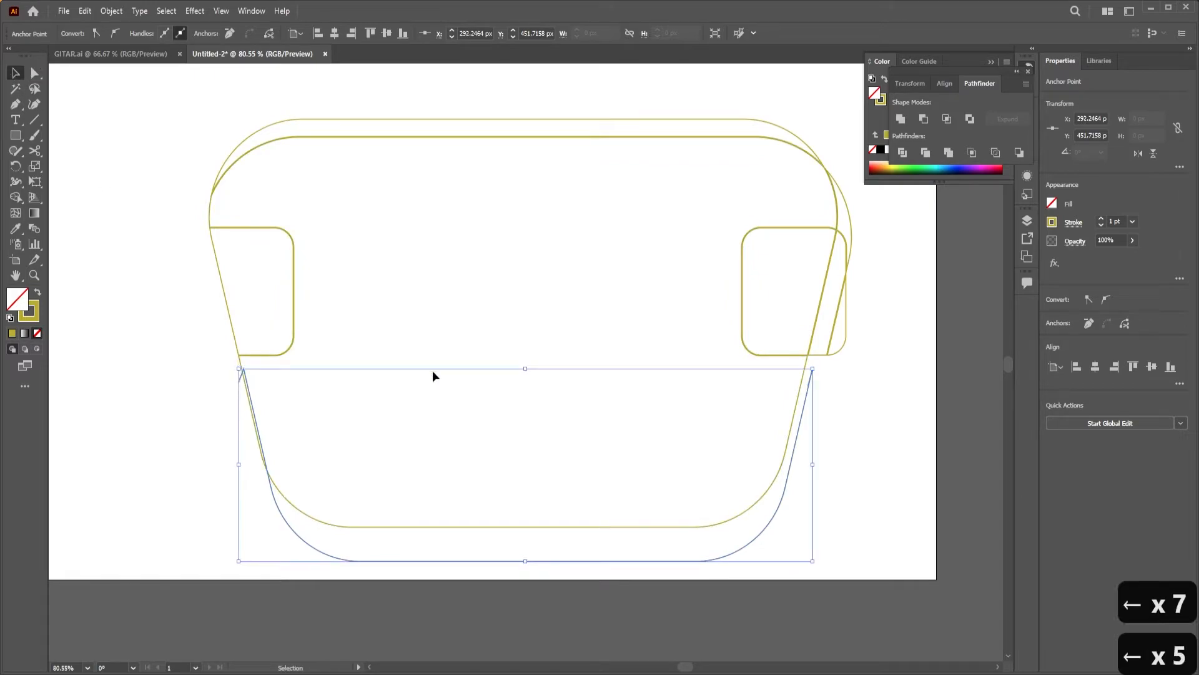
Nudge the lower curve 5 px right, then refit it beneath the side rectangles at about 275 px high
click(249, 386)
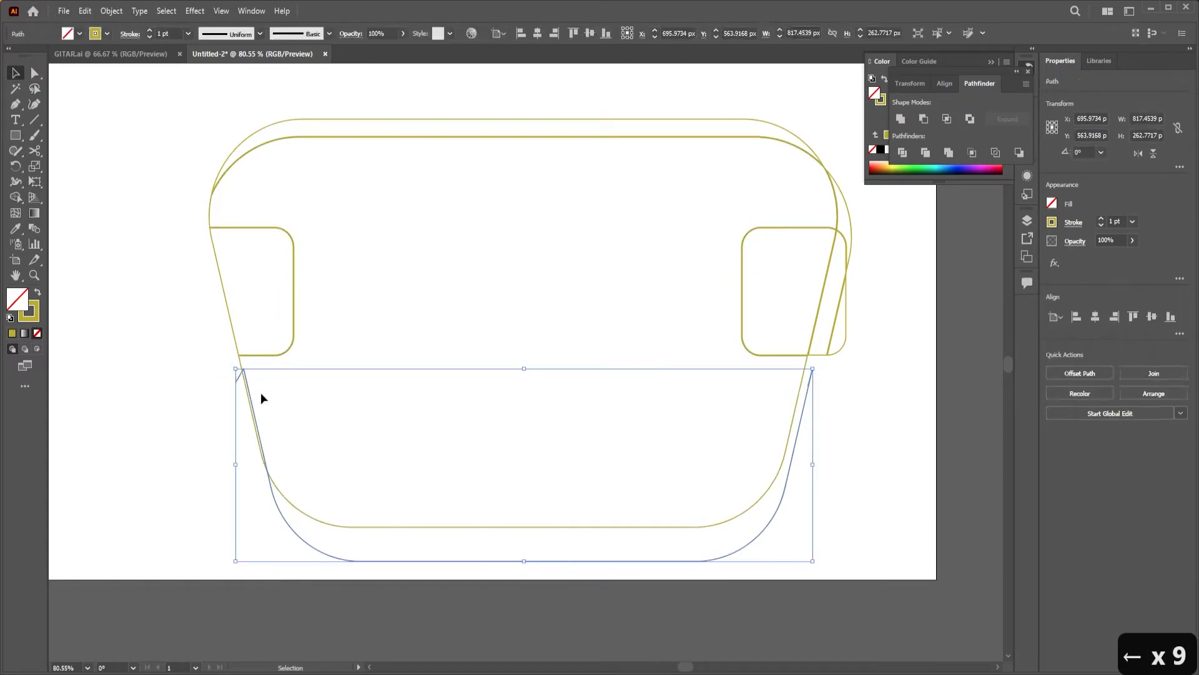
key(Right)
key(Right)
key(Right)
key(Right)
key(Right)
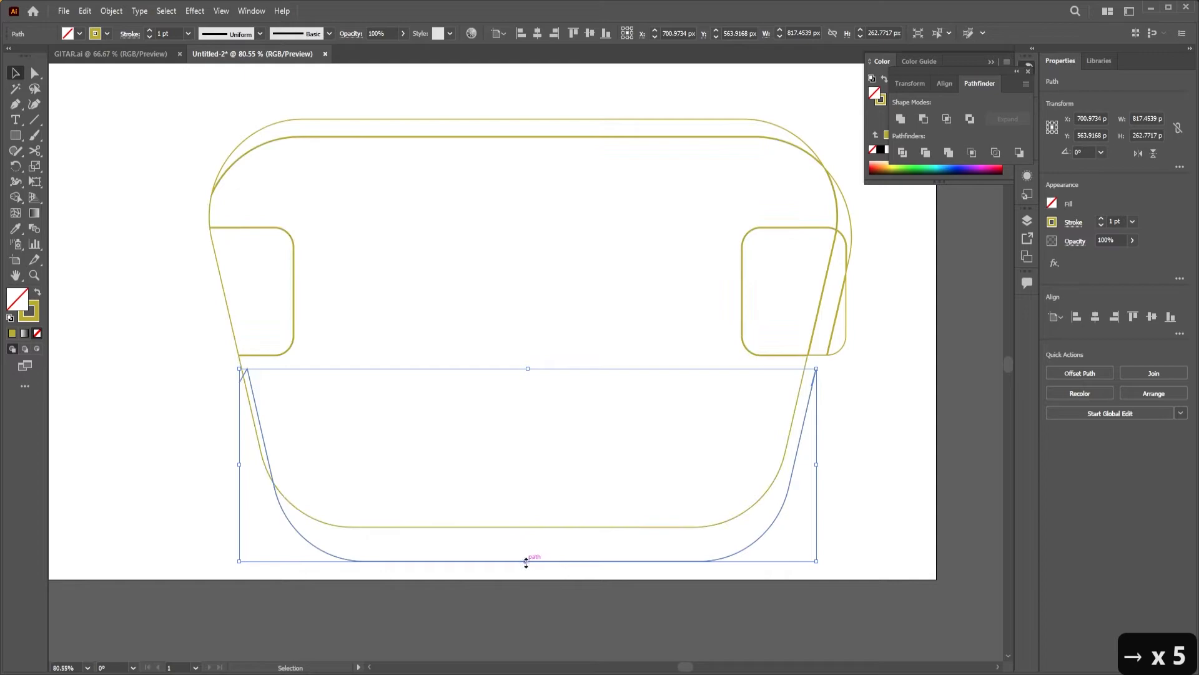
drag(529, 369, 528, 396)
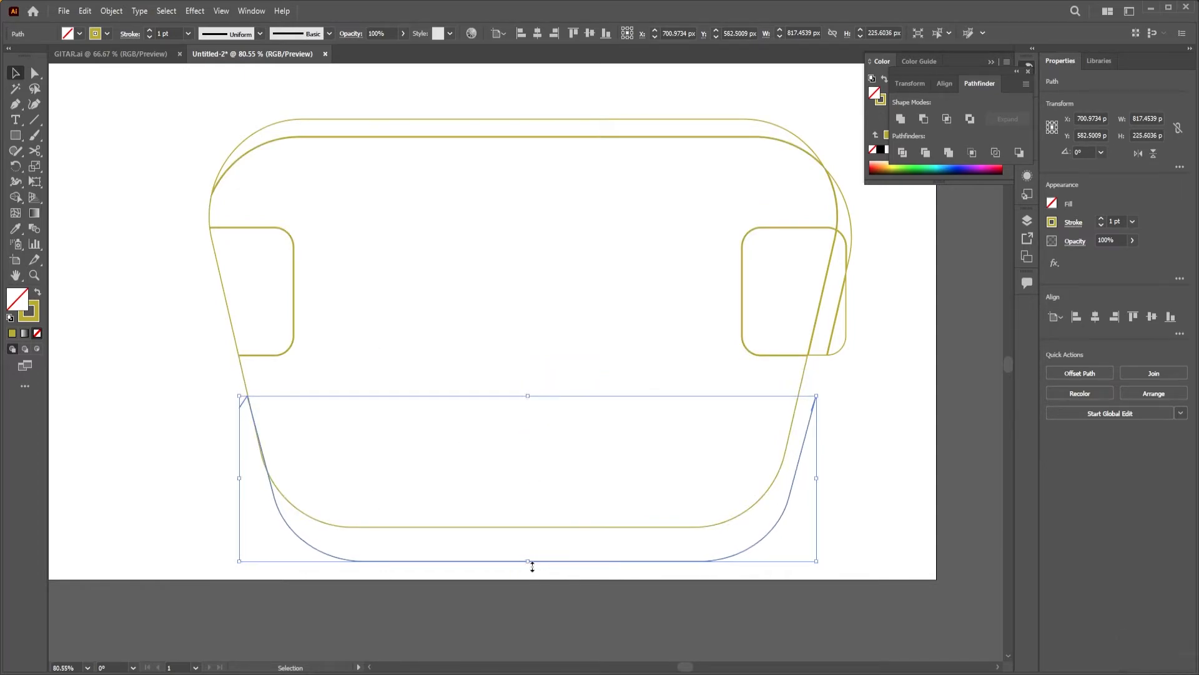
drag(544, 562, 536, 560)
drag(519, 396, 574, 358)
Adjust the lower curve's left end anchor and narrow the curve slightly to meet the trapezoid's sides
click(35, 74)
click(230, 369)
click(242, 375)
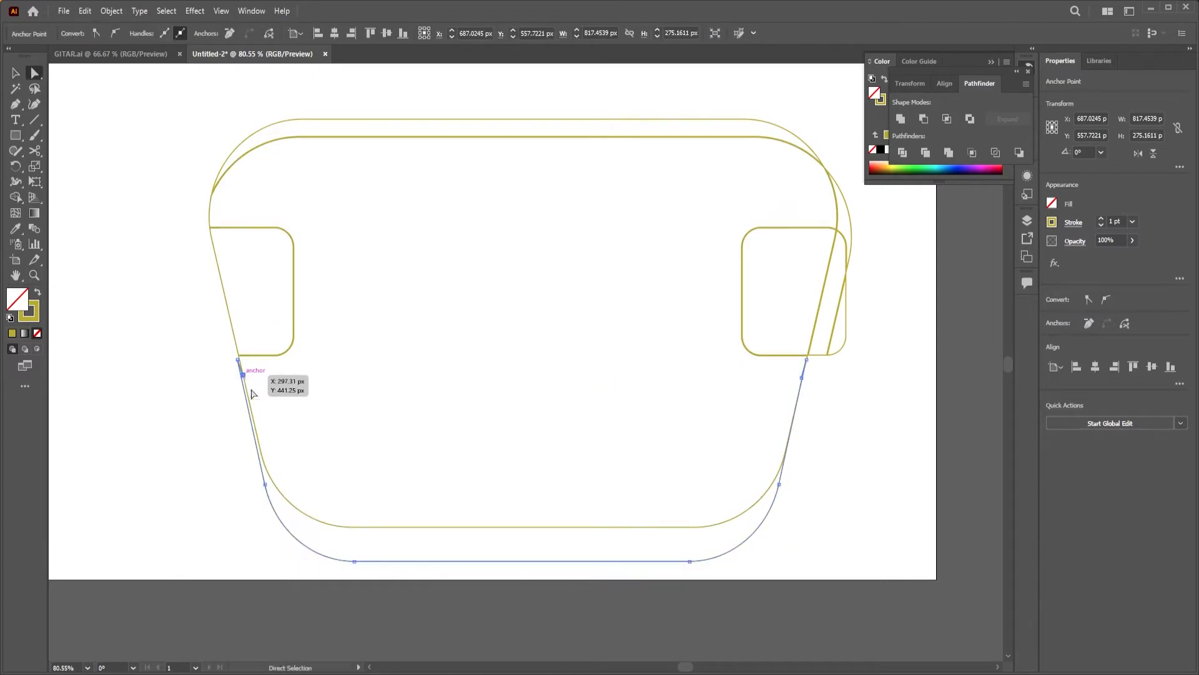
click(15, 74)
drag(243, 361, 242, 362)
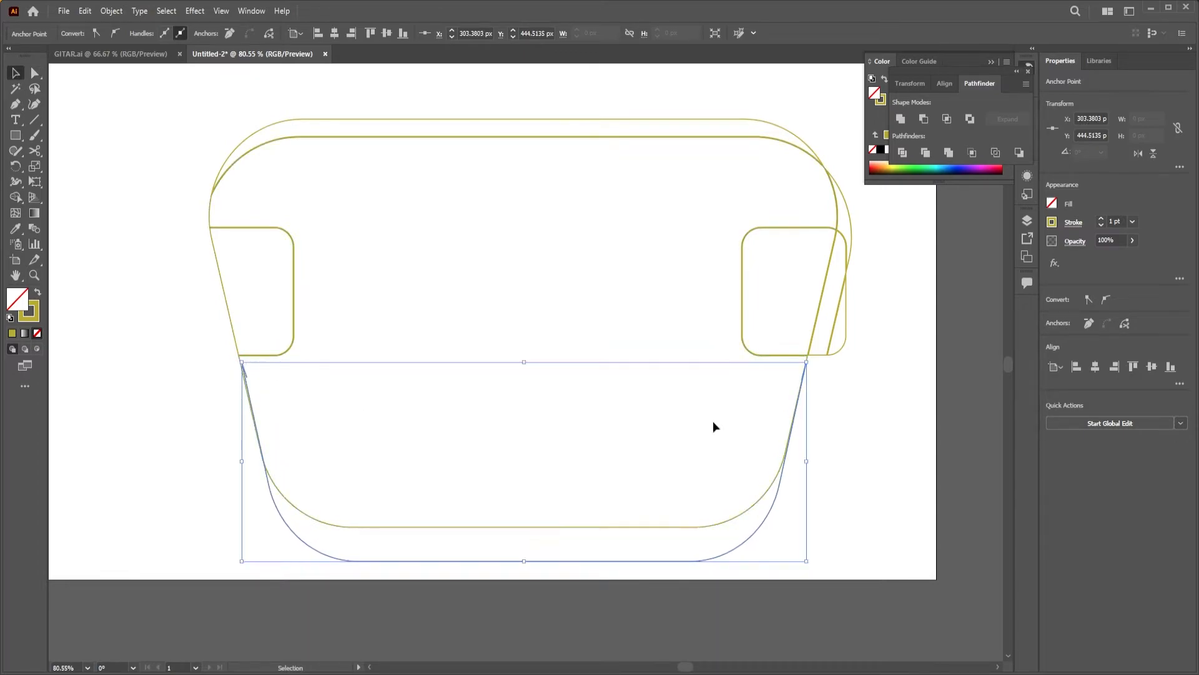
Delete the thin strip above the upper edge of the main body
click(308, 119)
key(Delete)
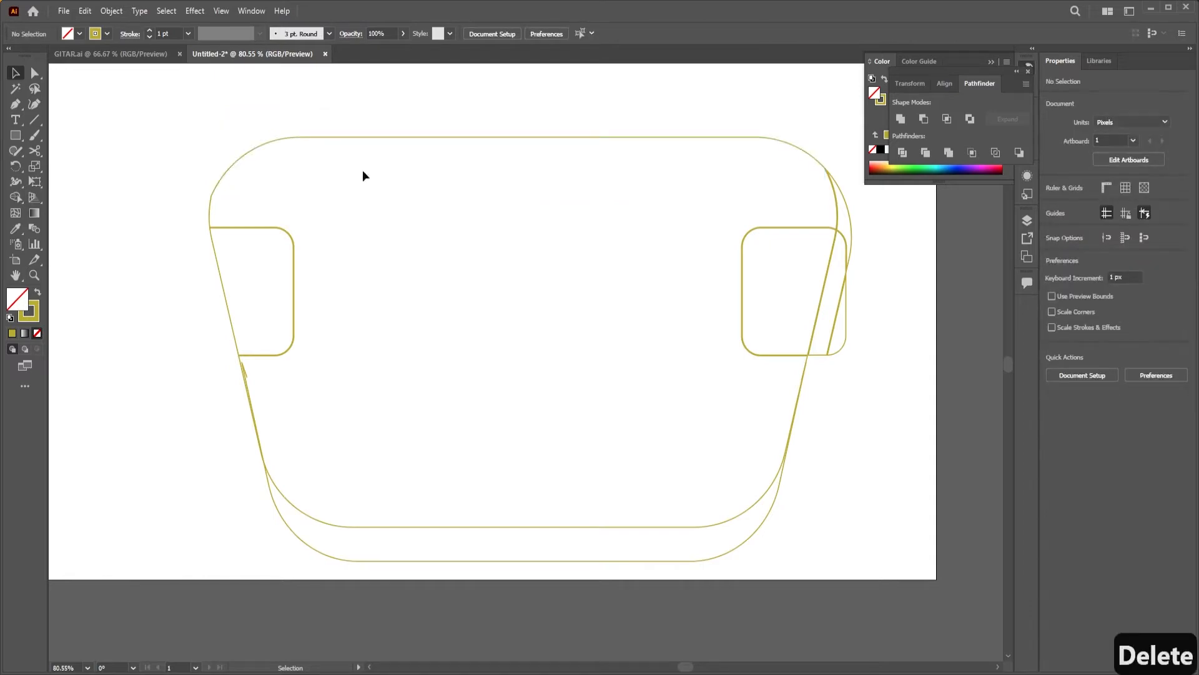
Delete the leftover divided pieces outside the body's right side, beside the right cut-out
click(844, 225)
key(BackSpace)
click(846, 256)
key(BackSpace)
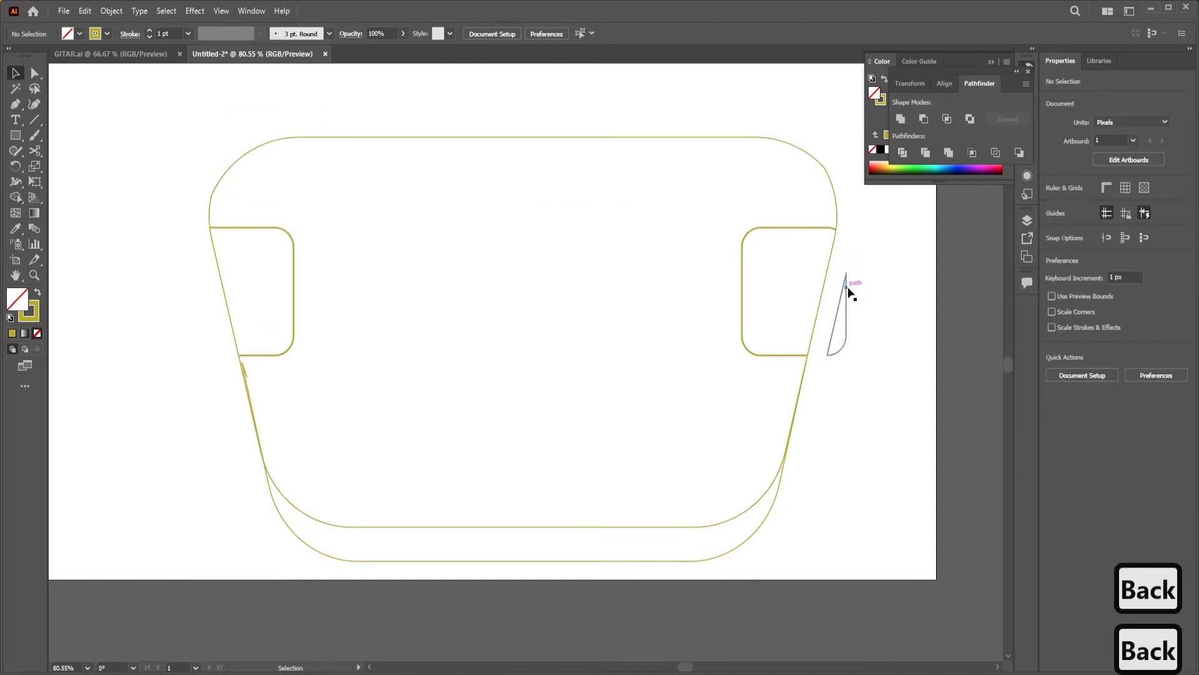
click(846, 289)
key(BackSpace)
Erase the stray spur at the left end of the lower rim curve
click(248, 379)
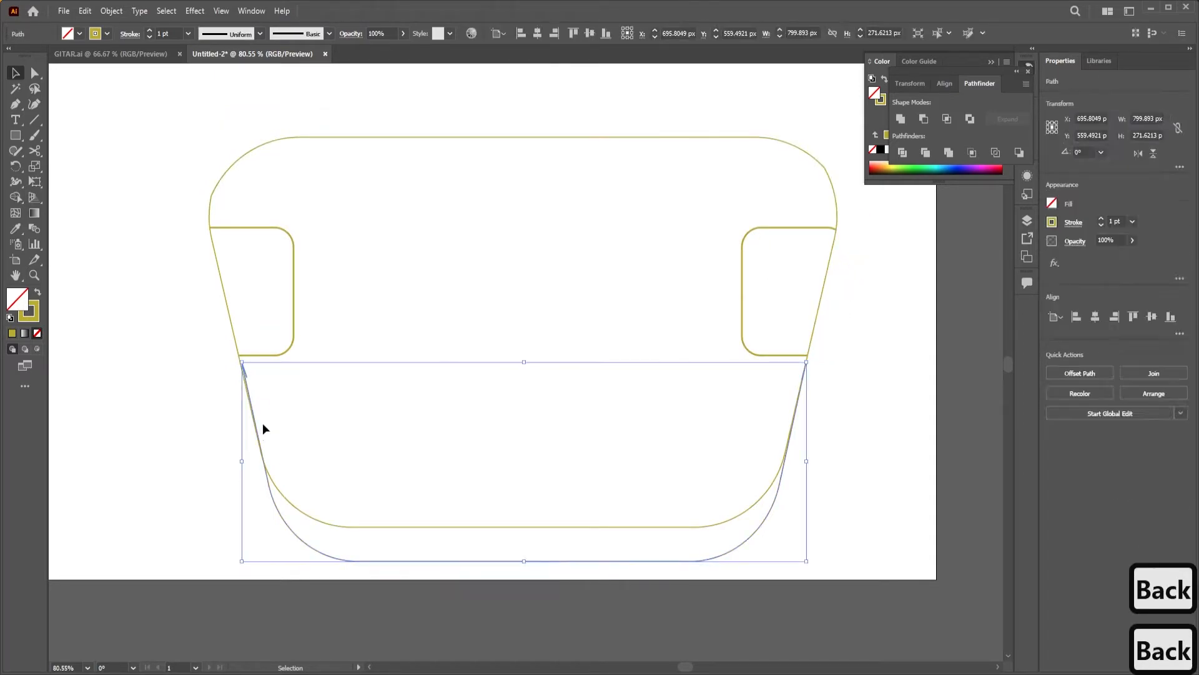
scroll(248, 378, up, 3)
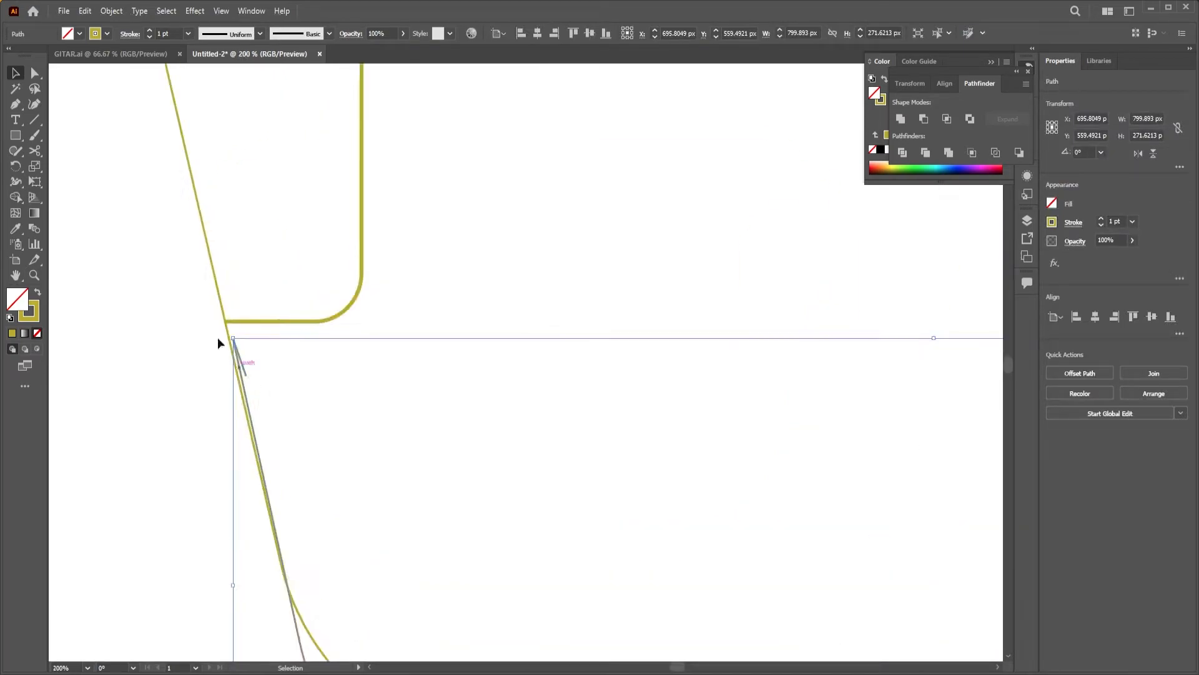
drag(32, 152, 75, 152)
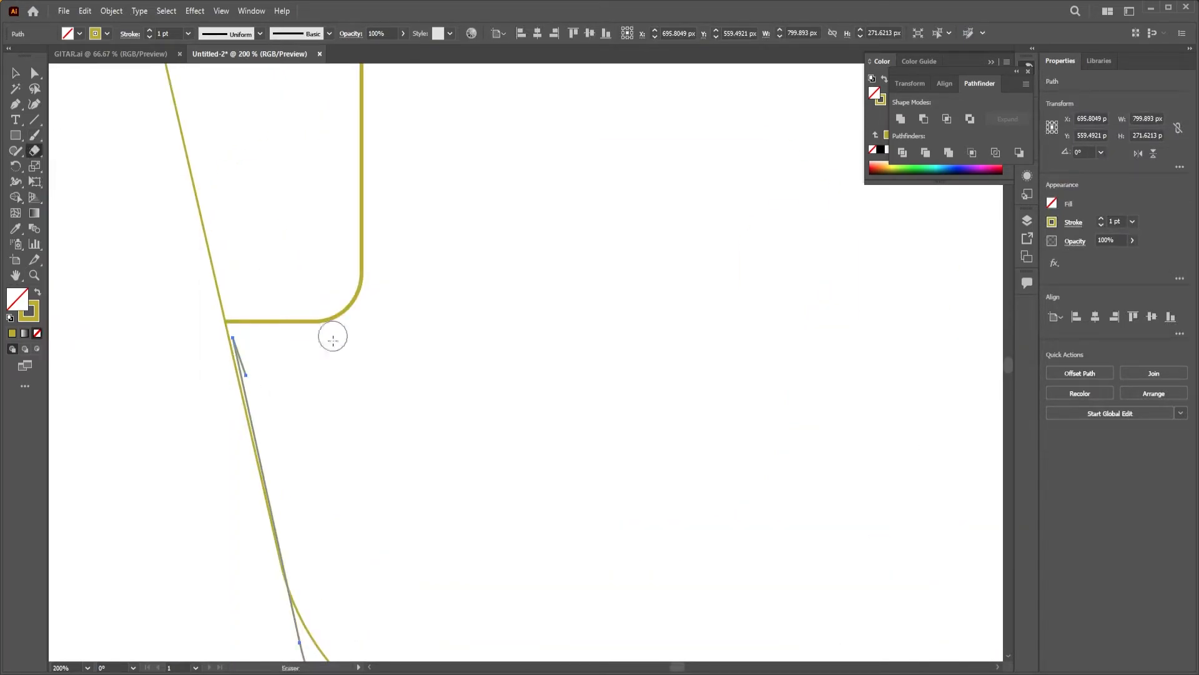
mouse_move(251, 351)
mouse_down()
mouse_move(309, 391)
mouse_move(320, 419)
mouse_move(253, 350)
mouse_up()
key(ctrl+z)
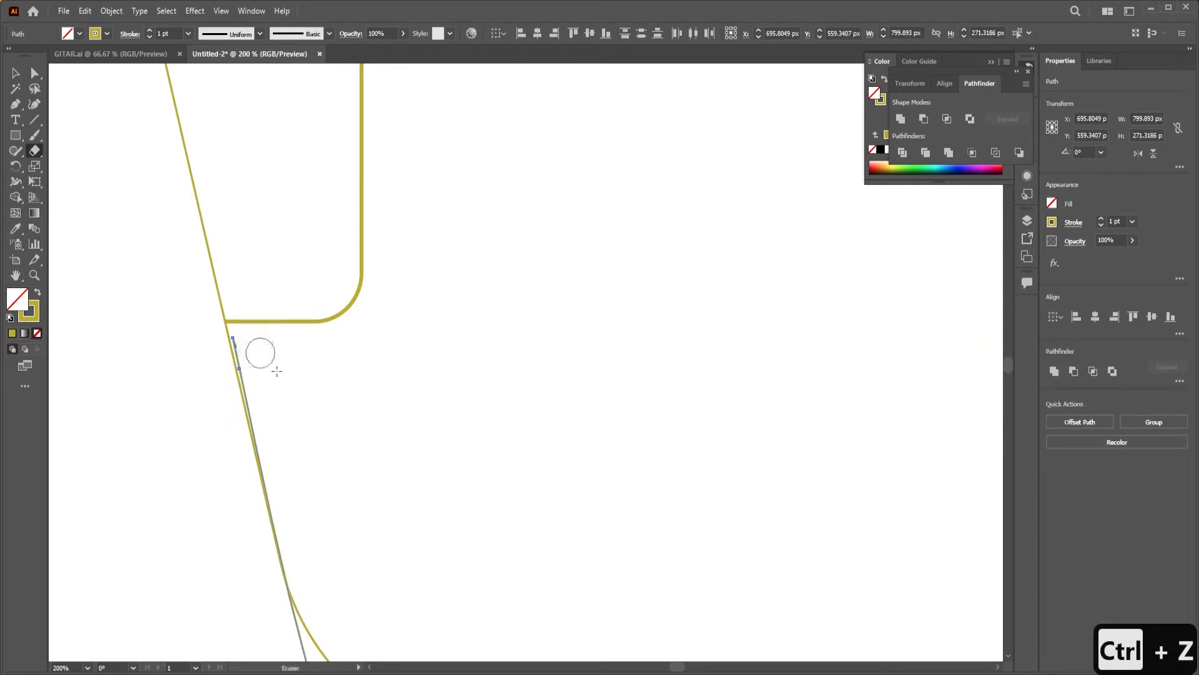
key(ctrl+0)
key(v)
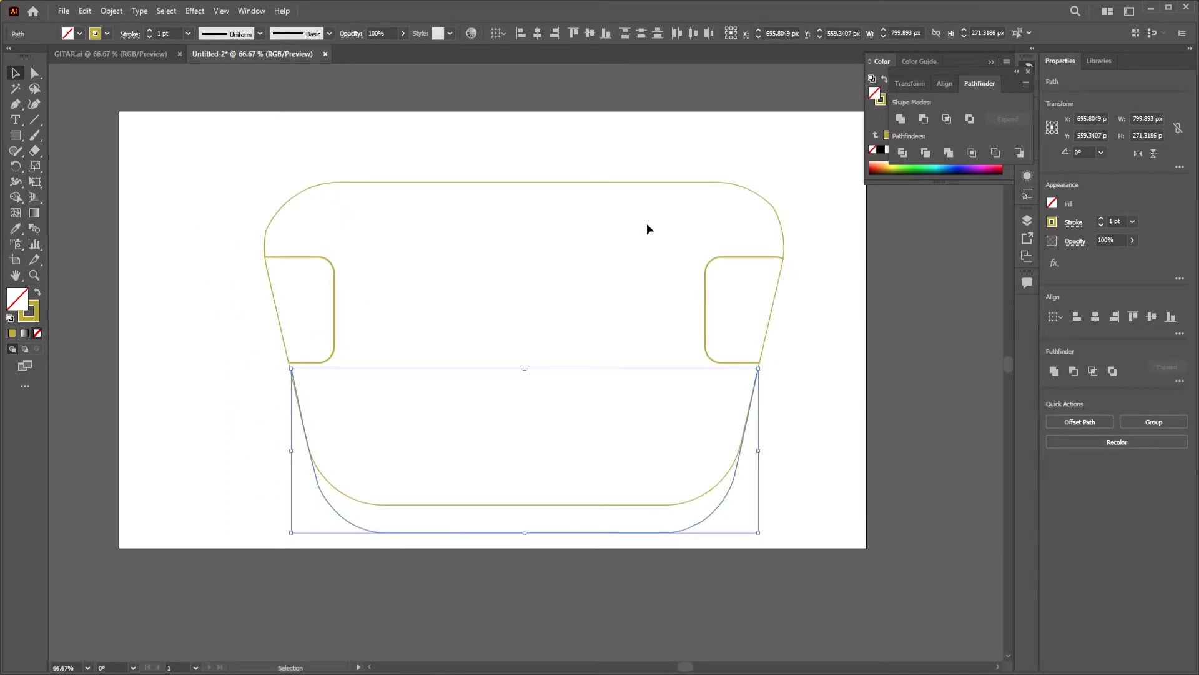
scroll(646, 229, up, 2)
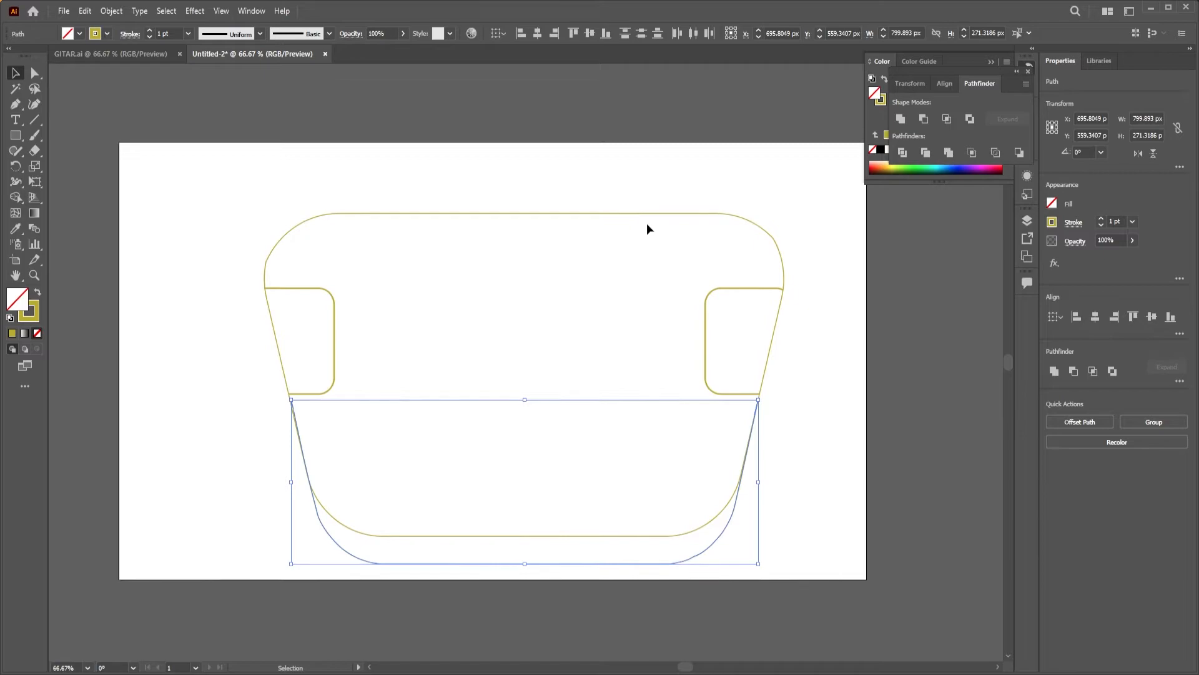
click(416, 214)
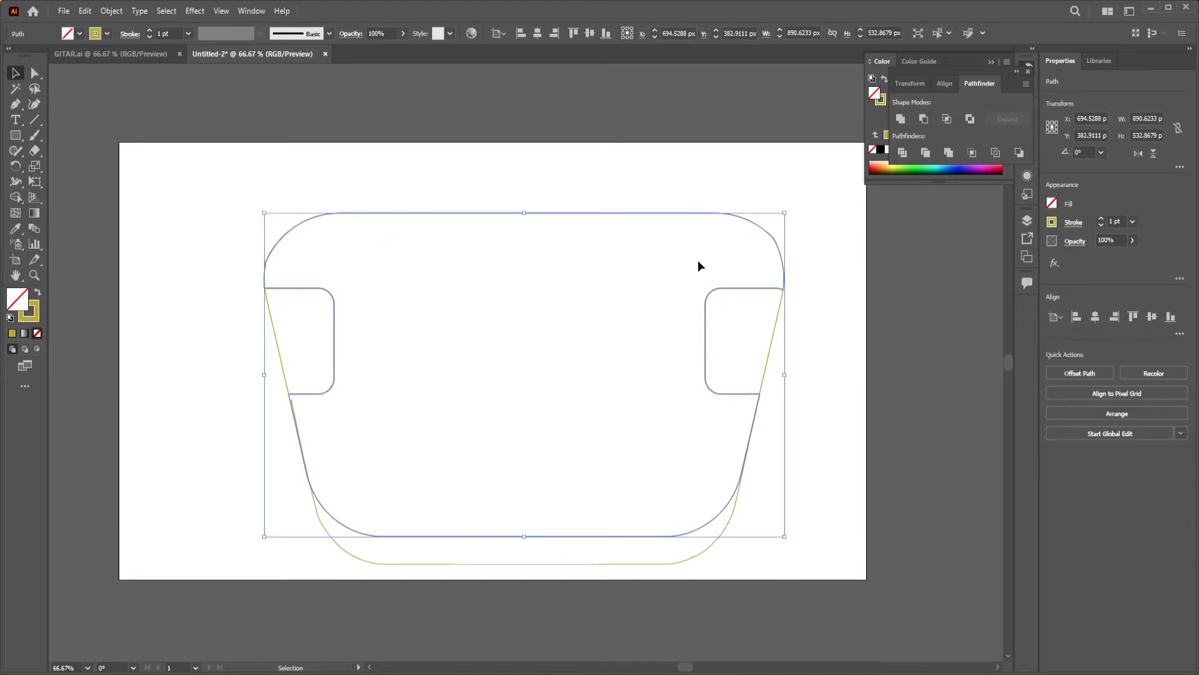
click(775, 328)
drag(224, 213, 711, 460)
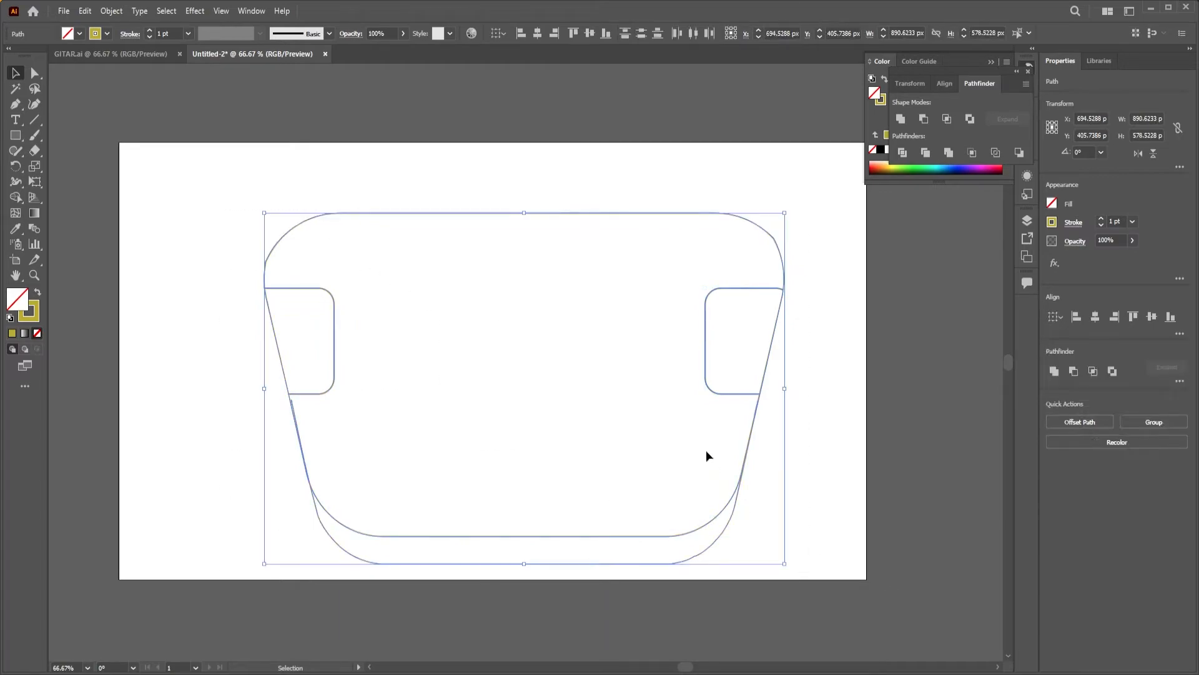
click(400, 198)
drag(269, 201, 794, 563)
click(148, 242)
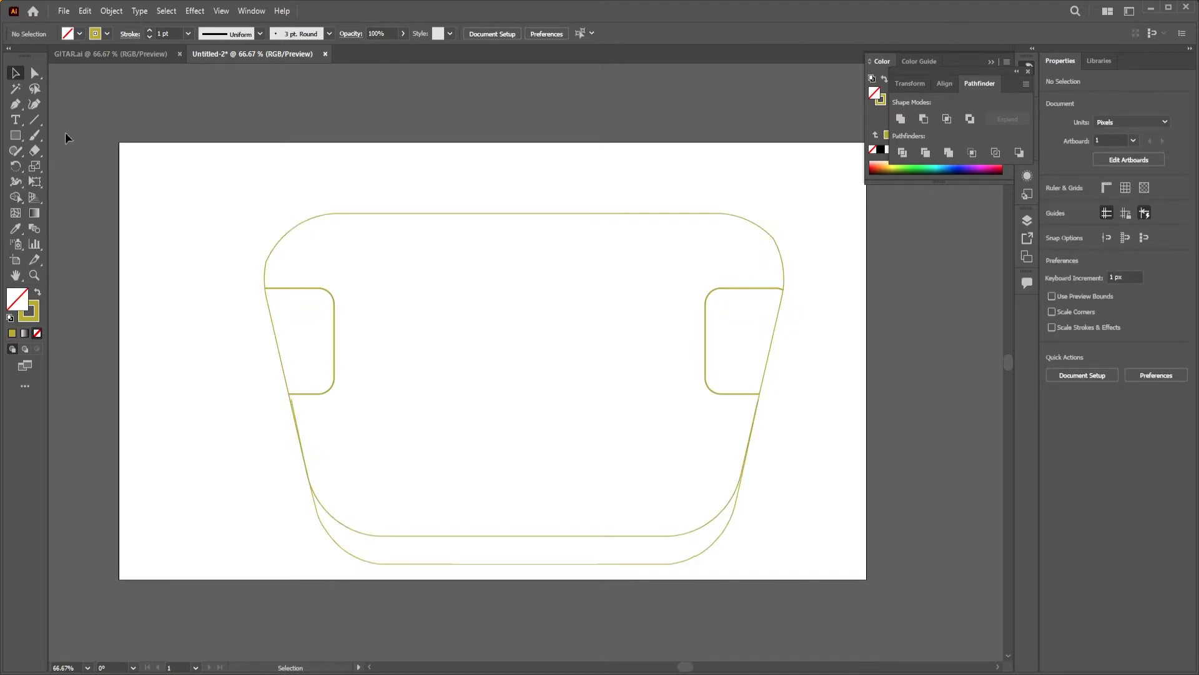
Draw a round-cornered five-point star about 89 × 86 px and place one in each upper corner of the body
click(15, 135)
click(96, 196)
mouse_move(166, 209)
mouse_down()
mouse_move(212, 242)
mouse_move(174, 203)
mouse_up()
key(a)
key(v)
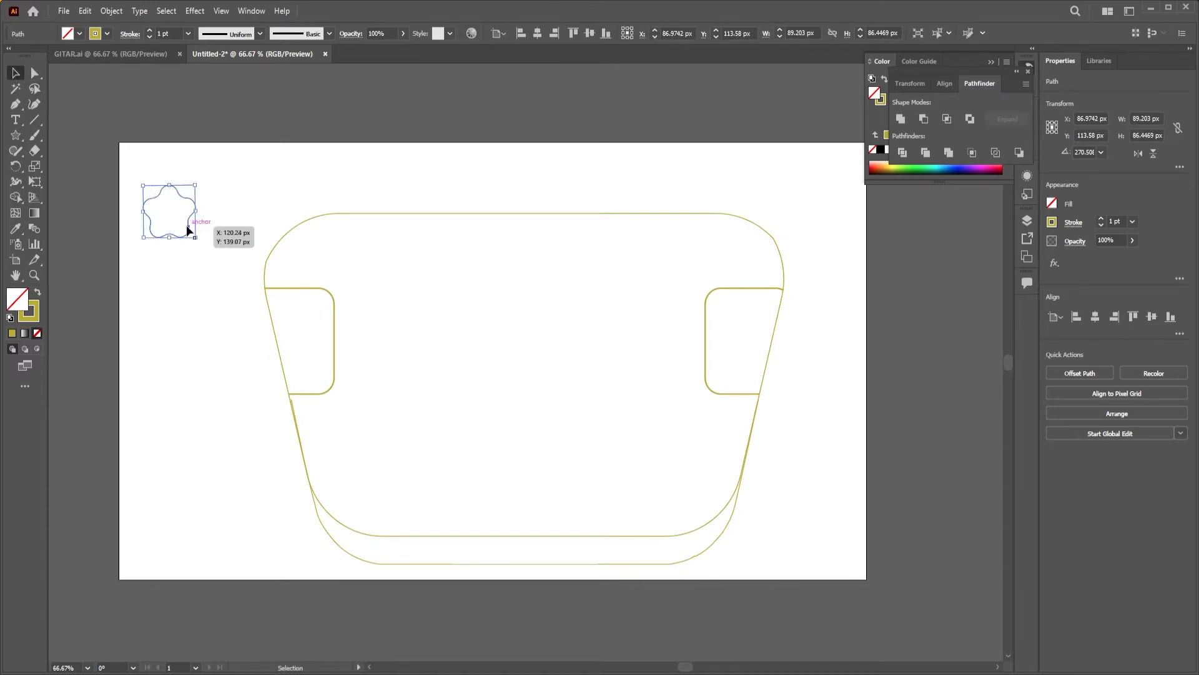
drag(188, 229, 737, 275)
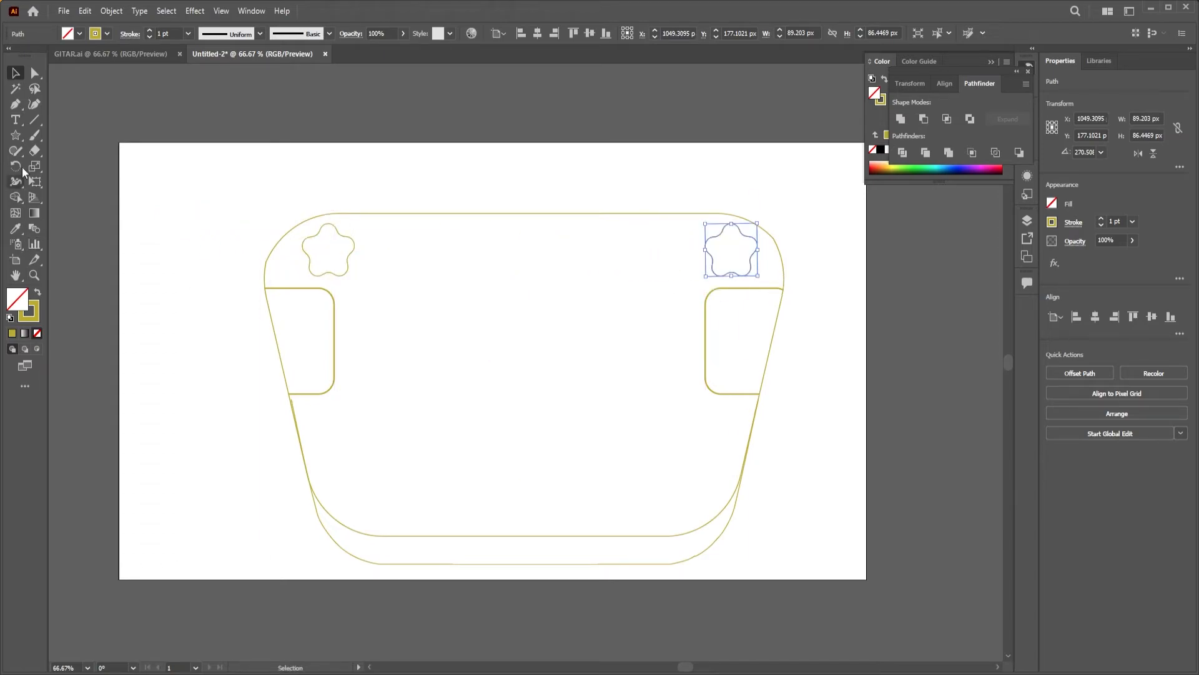
Draw a circle about 32 px wide centred in the left star and copy it into the right star
drag(19, 143, 62, 166)
drag(324, 245, 338, 260)
key(Left)
key(Left)
key(Left)
key(Left)
key(Left)
key(Left)
key(Left)
key(Left)
key(Left)
key(Left)
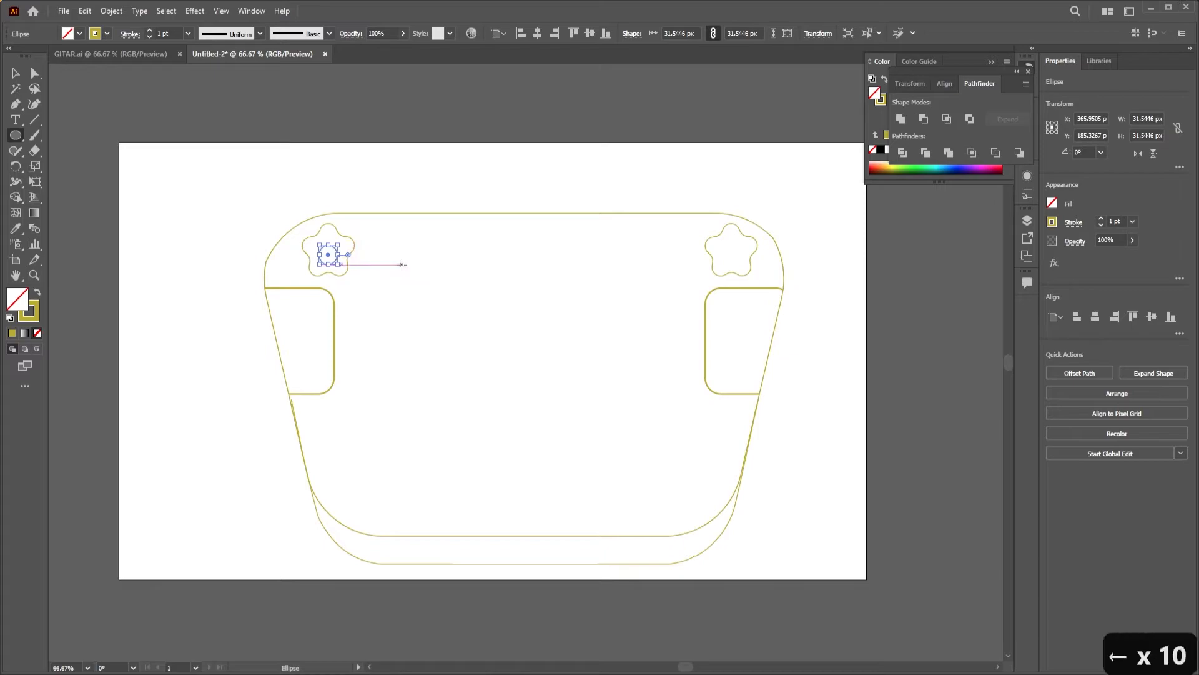
key(v)
key(Up)
key(Up)
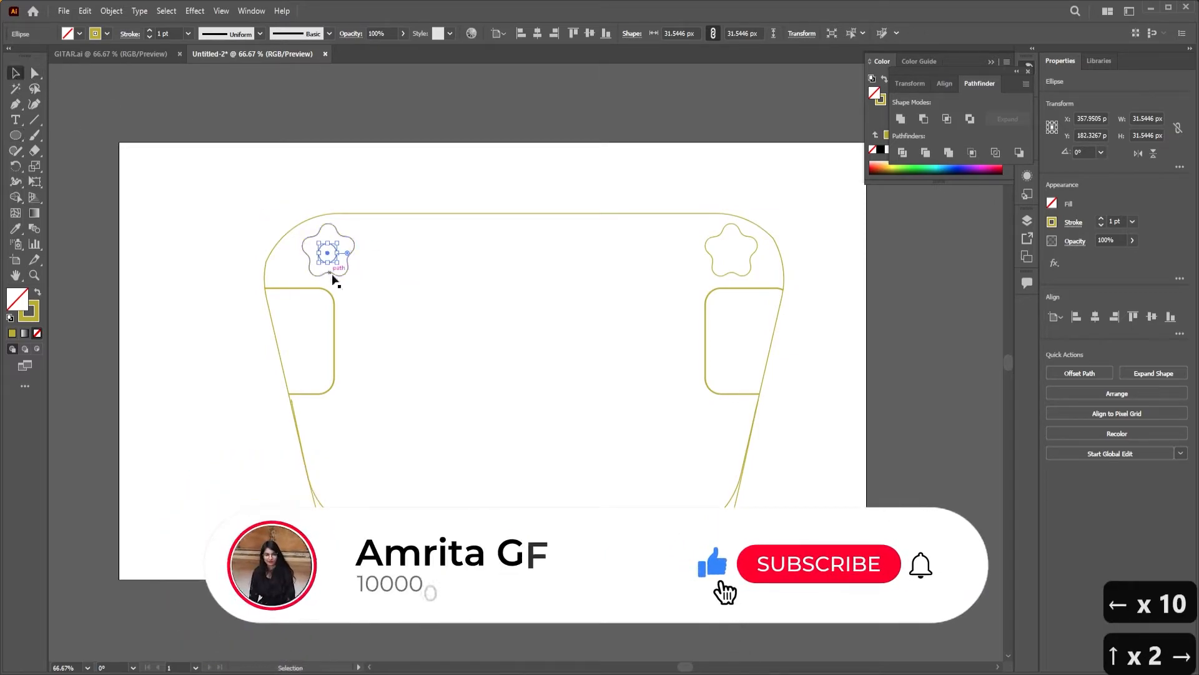
key(Right)
drag(337, 262, 744, 258)
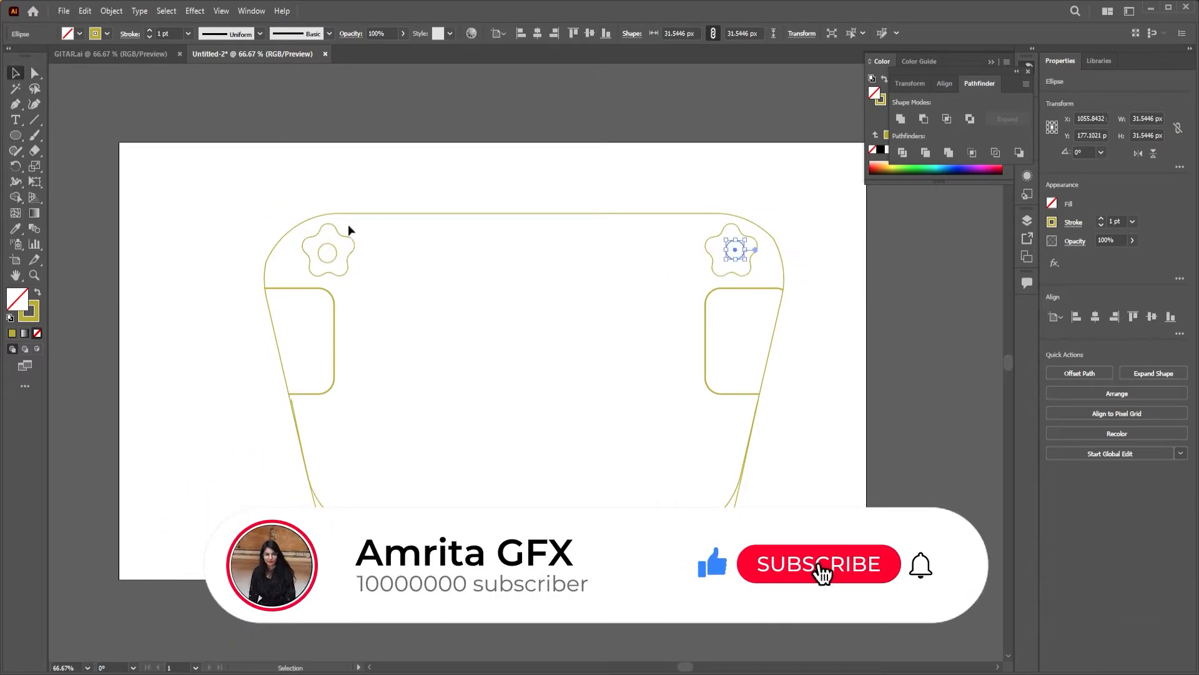
Draw a circle about 99 px wide beside the left star and place a matching copy beside the right star
click(16, 135)
drag(381, 234, 661, 253)
key(Up)
key(Up)
key(Up)
key(Up)
key(Up)
key(Up)
key(Up)
key(Up)
key(Up)
key(Up)
key(Up)
key(Up)
key(Up)
key(Up)
key(Up)
Draw a rectangle about 296 × 67 px between the large circles and fully round its corners
right_click(20, 135)
click(56, 136)
drag(441, 236, 610, 275)
drag(446, 245, 462, 256)
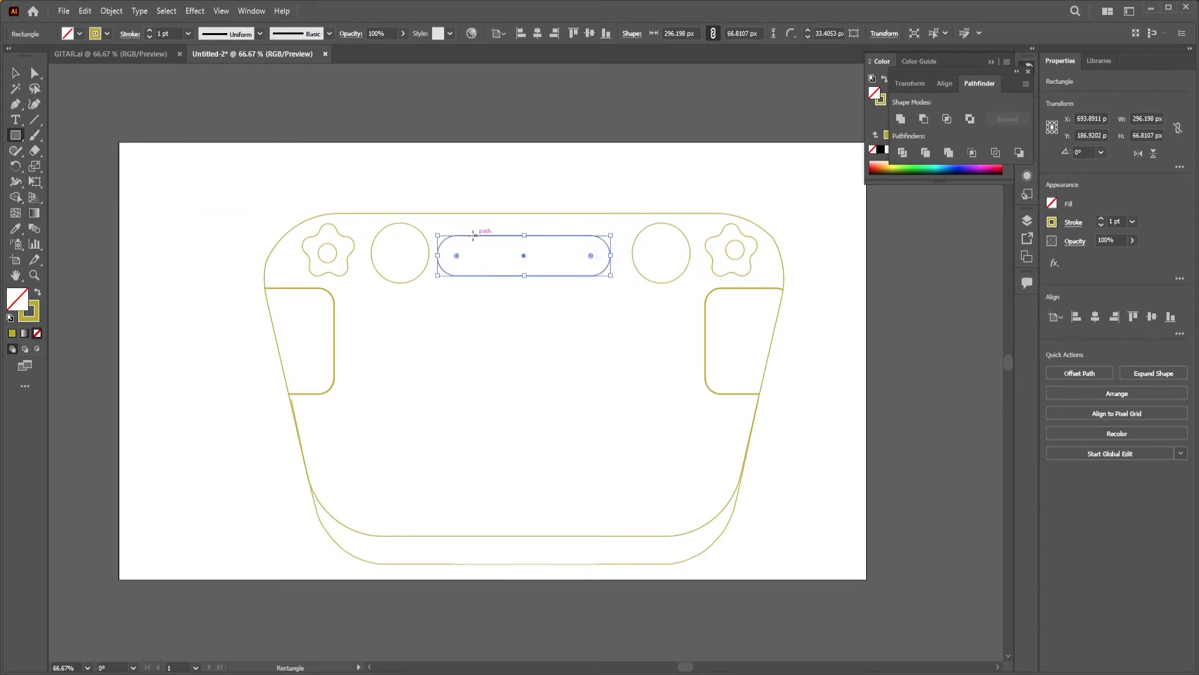
key(Delete)
Add six small circles in three pairs inside the rounded bar
drag(19, 135, 69, 158)
mouse_move(456, 250)
mouse_down()
mouse_move(472, 266)
mouse_move(586, 258)
mouse_move(485, 260)
mouse_move(536, 259)
mouse_up()
key(a)
Select the whole row of stars, circles and rounded bar and align it to a common vertical center
click(17, 74)
drag(334, 219, 918, 293)
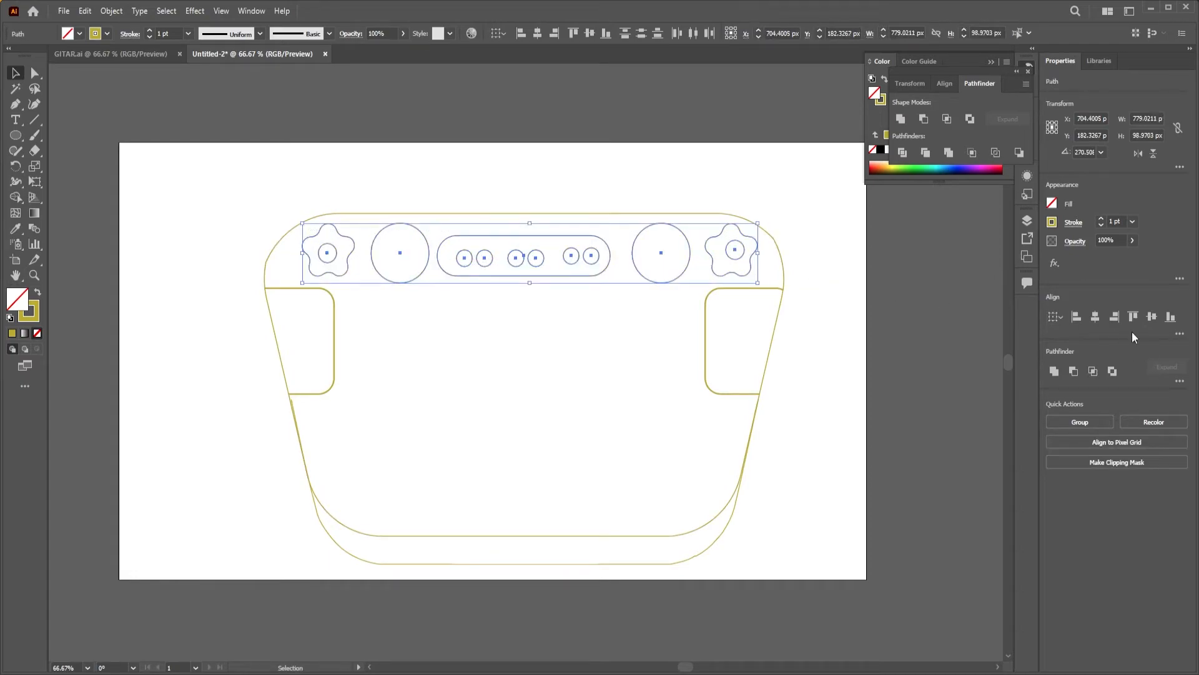
click(1149, 319)
click(519, 186)
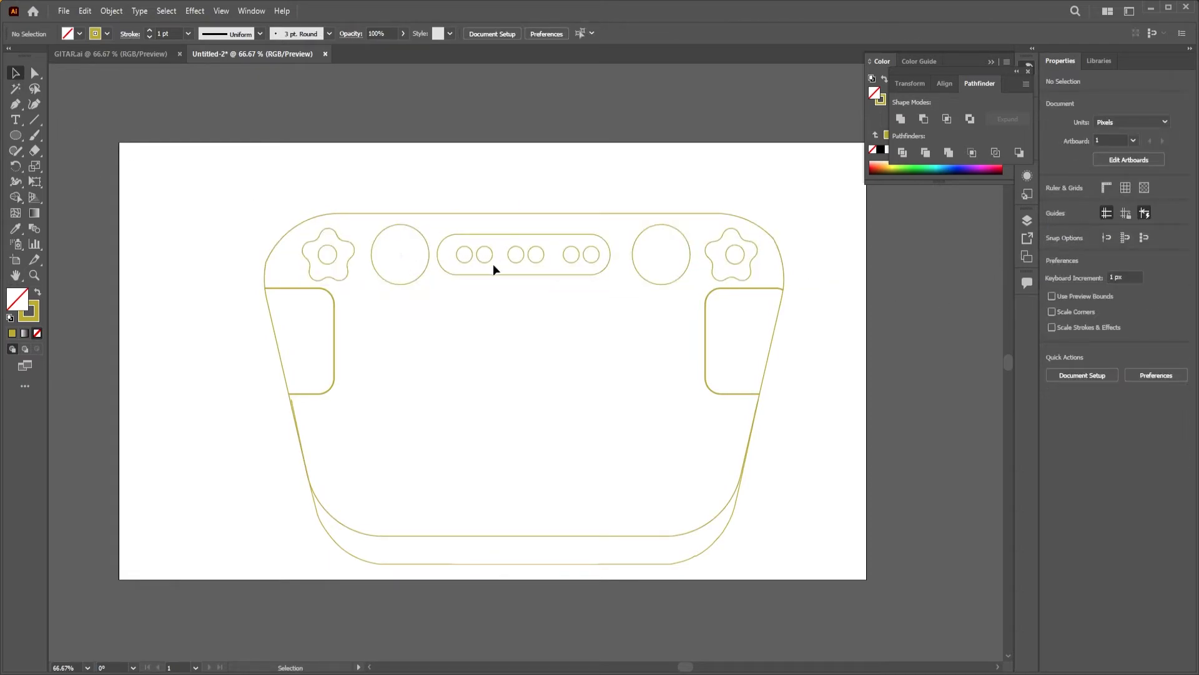
Copy the left star's inner circle into both large circles and undo the accidental move of the star
drag(333, 260, 664, 254)
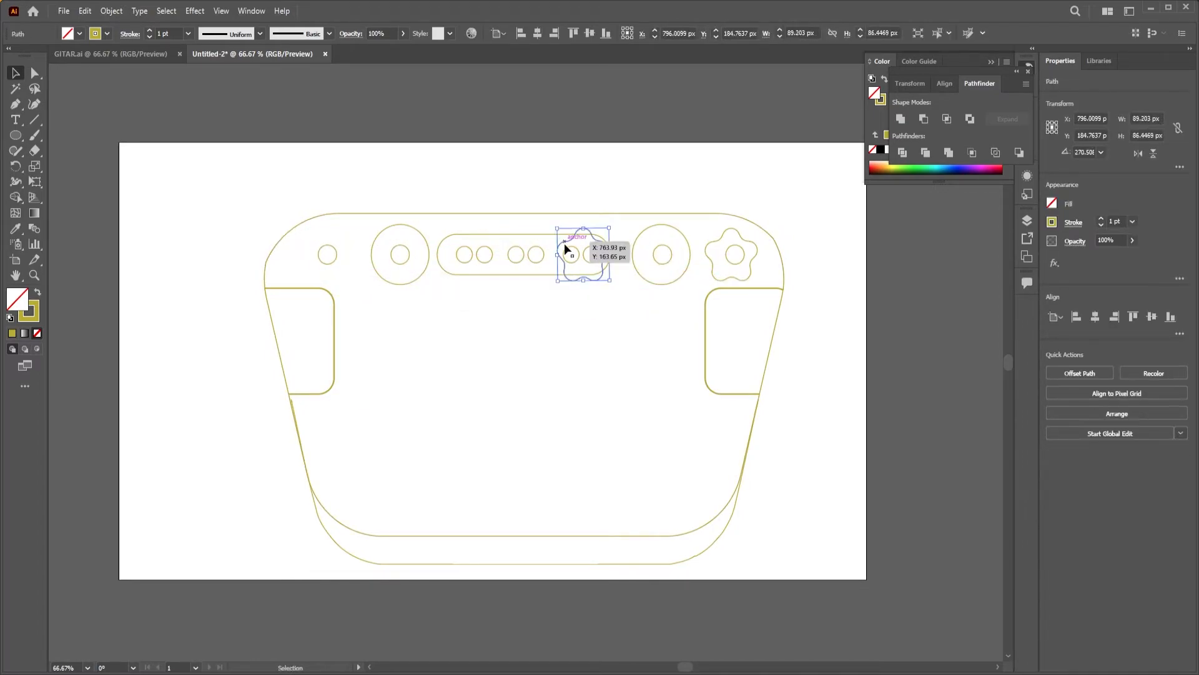
key(ctrl+z)
key(ctrl+z)
click(343, 269)
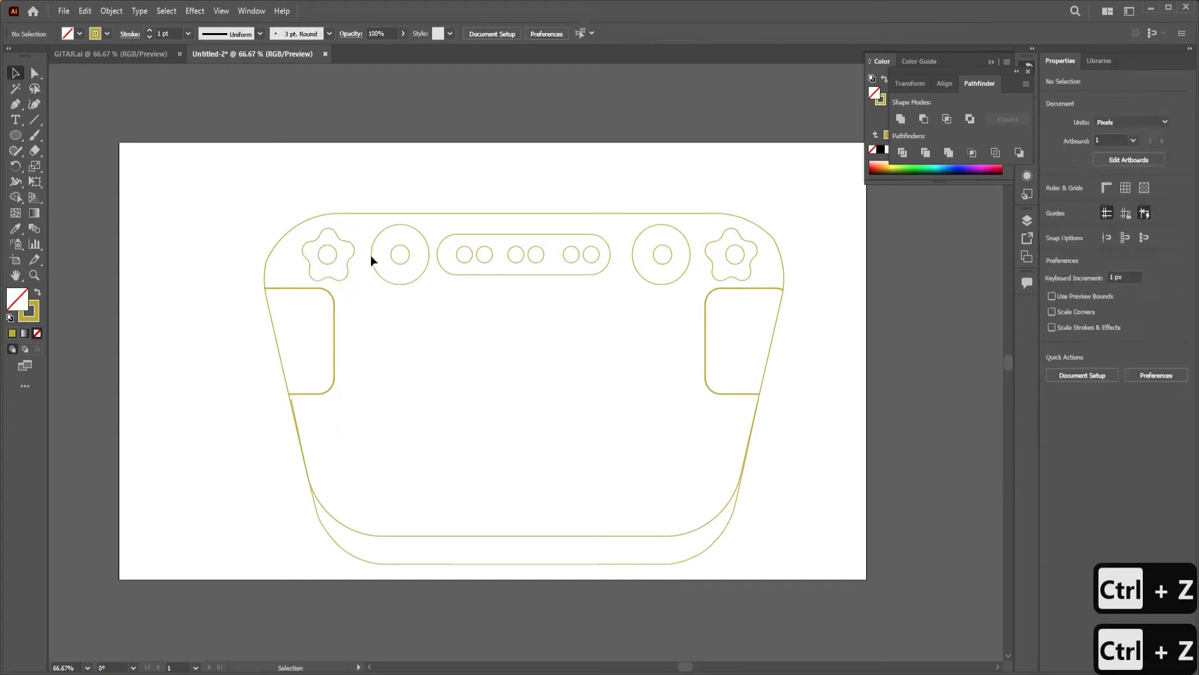
Select all stars, circles and the rounded bar again and apply Vertical Align Center
click(335, 230)
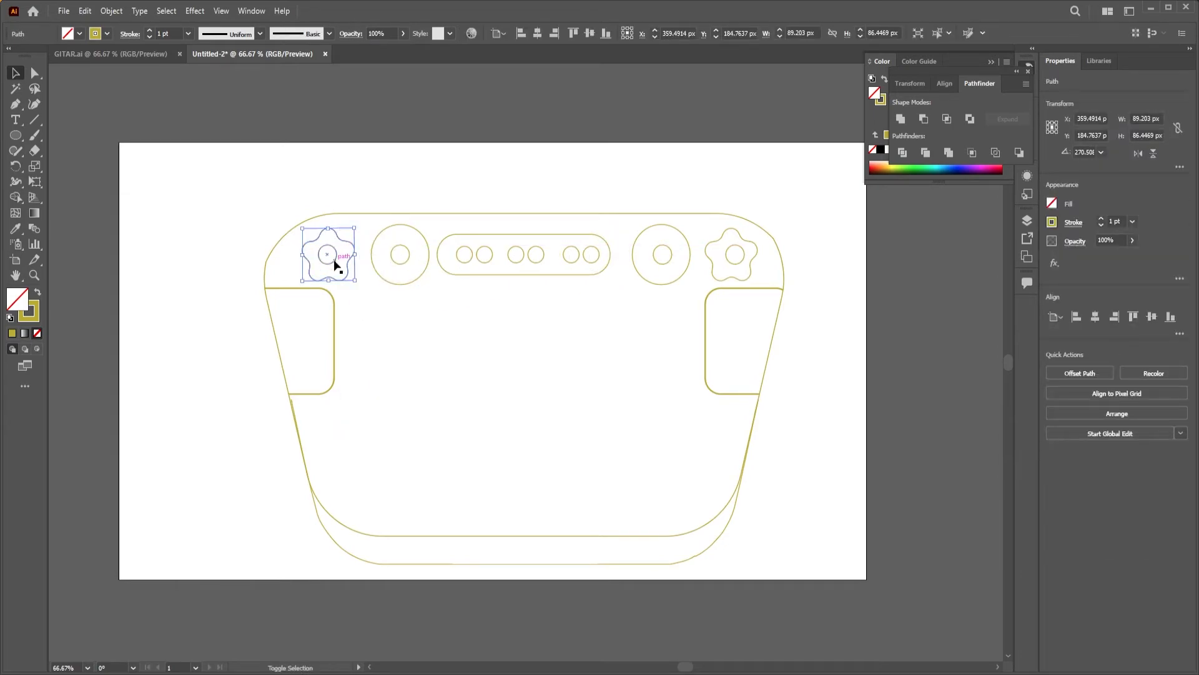
shift+click(417, 278)
shift+click(459, 258)
shift+click(600, 255)
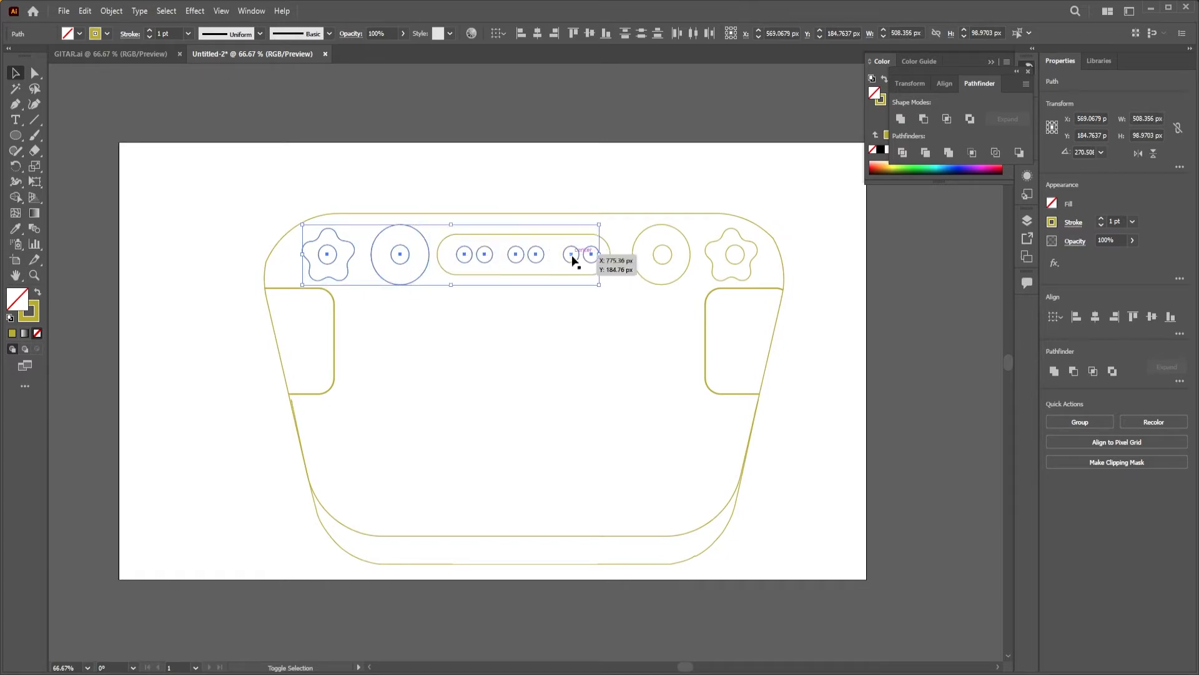
shift+click(655, 261)
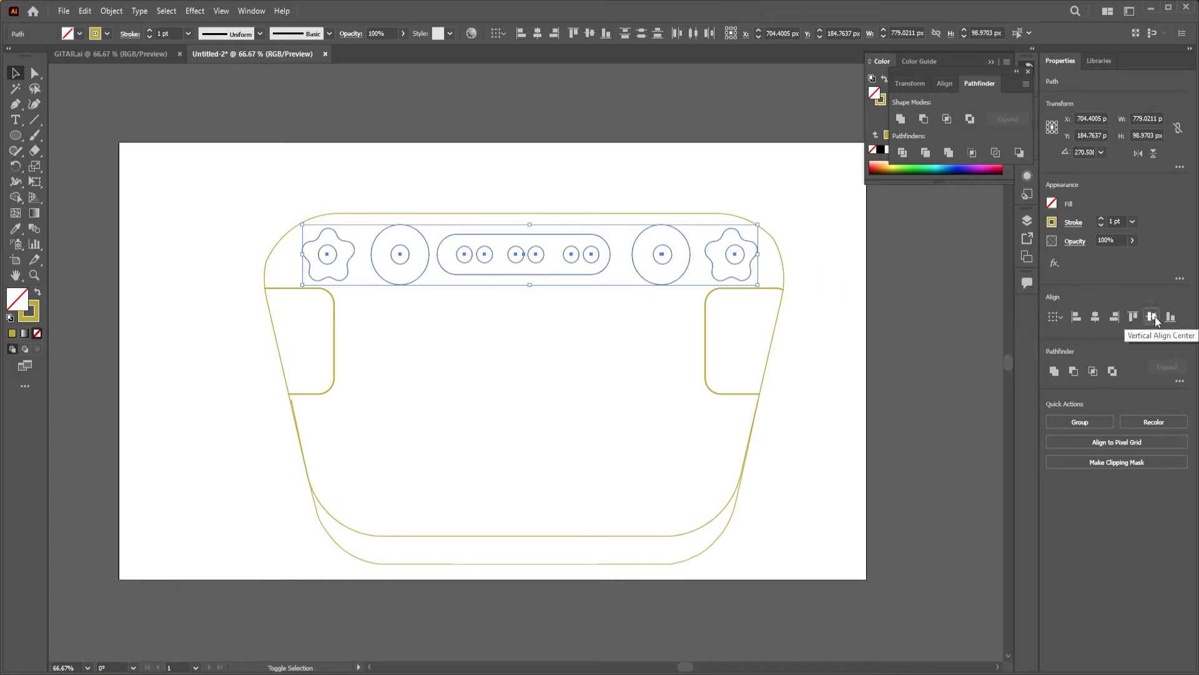
click(842, 259)
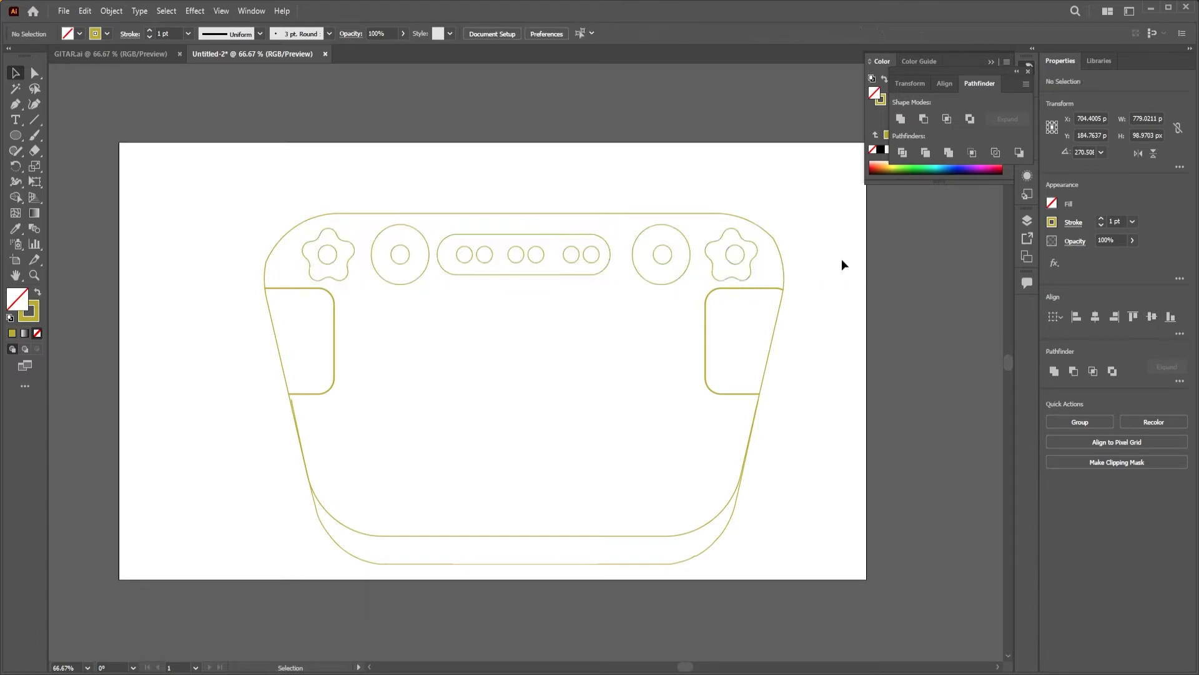
Move the inner circle of the right star slightly left to center it in the star
click(736, 265)
click(742, 256)
click(740, 261)
drag(735, 254, 732, 256)
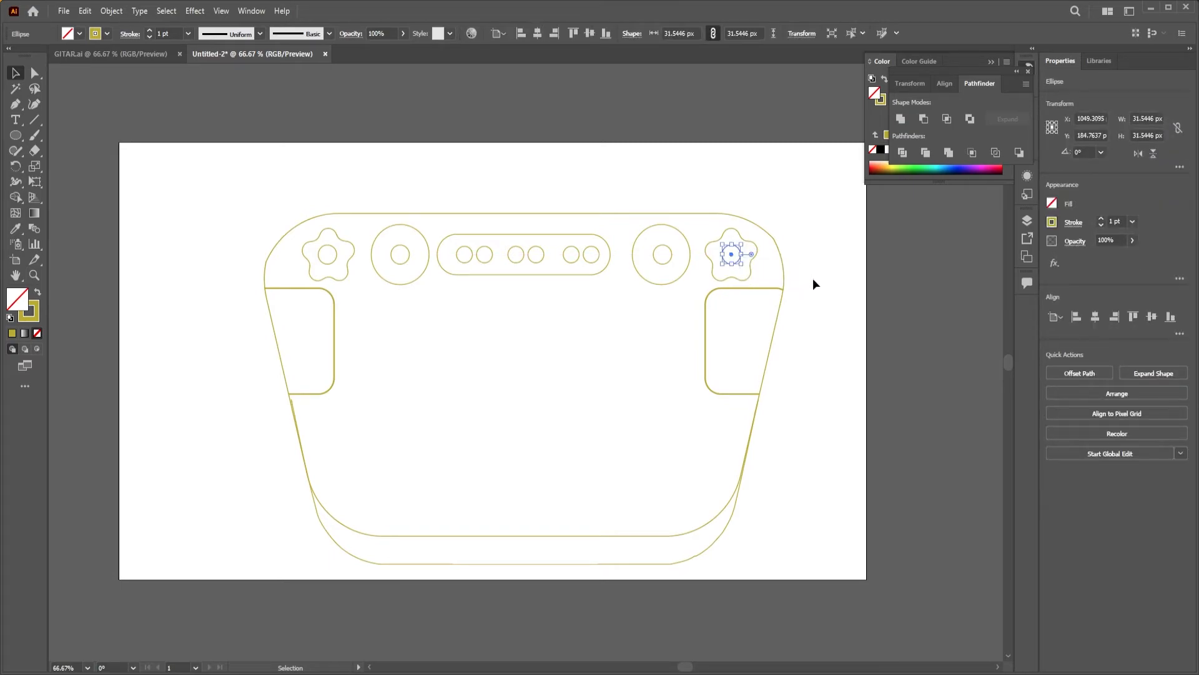
click(812, 279)
Change the stroke colour of the entire drawing to dark navy 0B023F
scroll(456, 335, down, 1)
drag(214, 144, 870, 478)
click(870, 478)
key(ctrl+a)
double_click(29, 311)
click(882, 424)
click(913, 372)
drag(913, 372, 913, 355)
click(1024, 304)
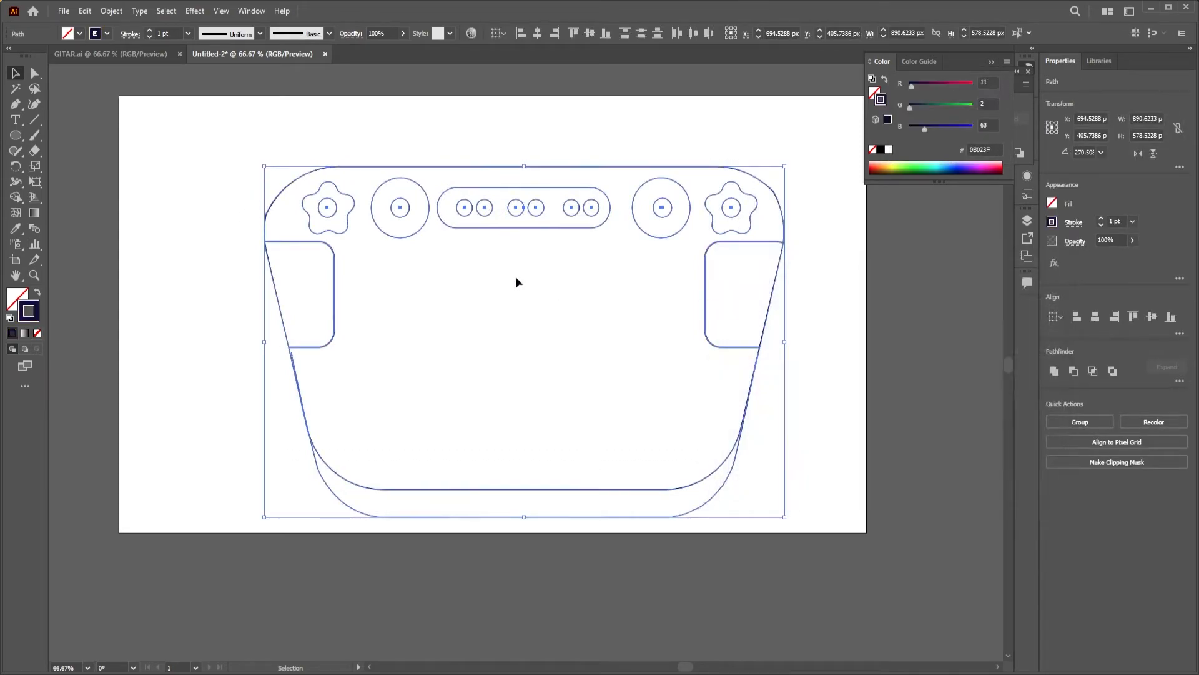
Move the whole drawing slightly left and up toward the center of the artboard
scroll(326, 179, up, 1)
click(657, 357)
scroll(657, 357, up, 1)
drag(332, 308, 515, 284)
click(272, 260)
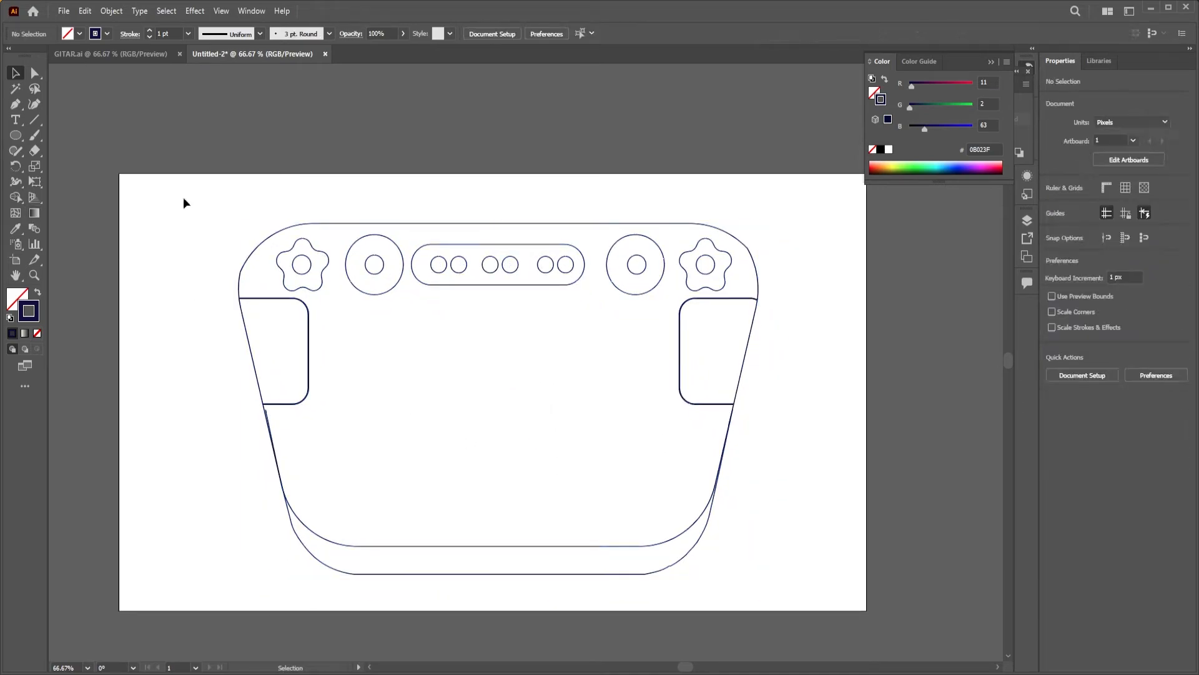
Draw a tall rectangle about 84 px wide and 322 px high standing on the main body's lower edge
click(15, 137)
drag(16, 138, 69, 134)
drag(339, 392, 388, 546)
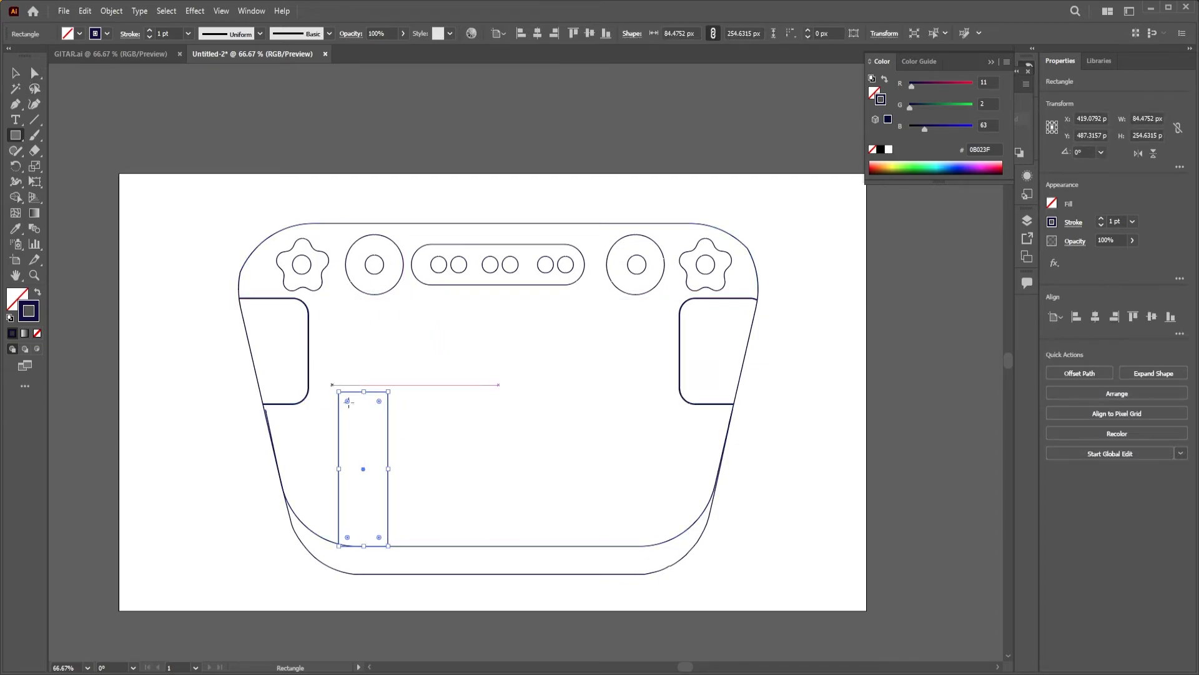
drag(364, 391, 366, 353)
Duplicate the tall rectangle five times, placing the copies side by side to form a row of six keys
key(v)
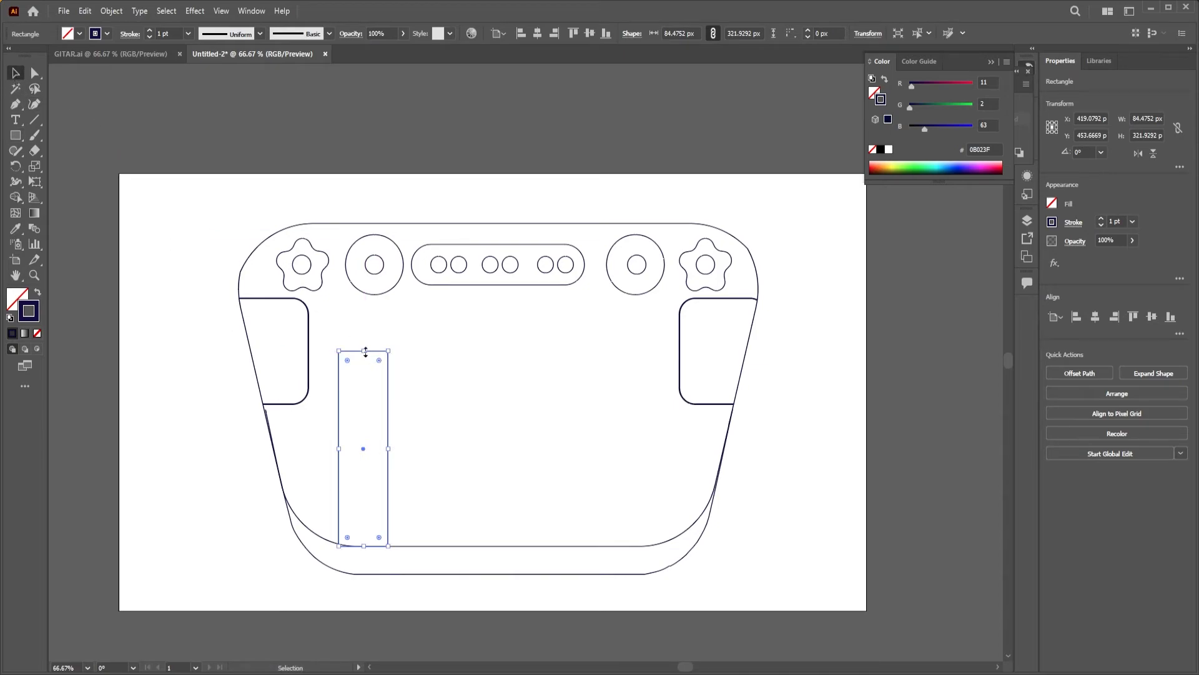
drag(362, 354, 412, 354)
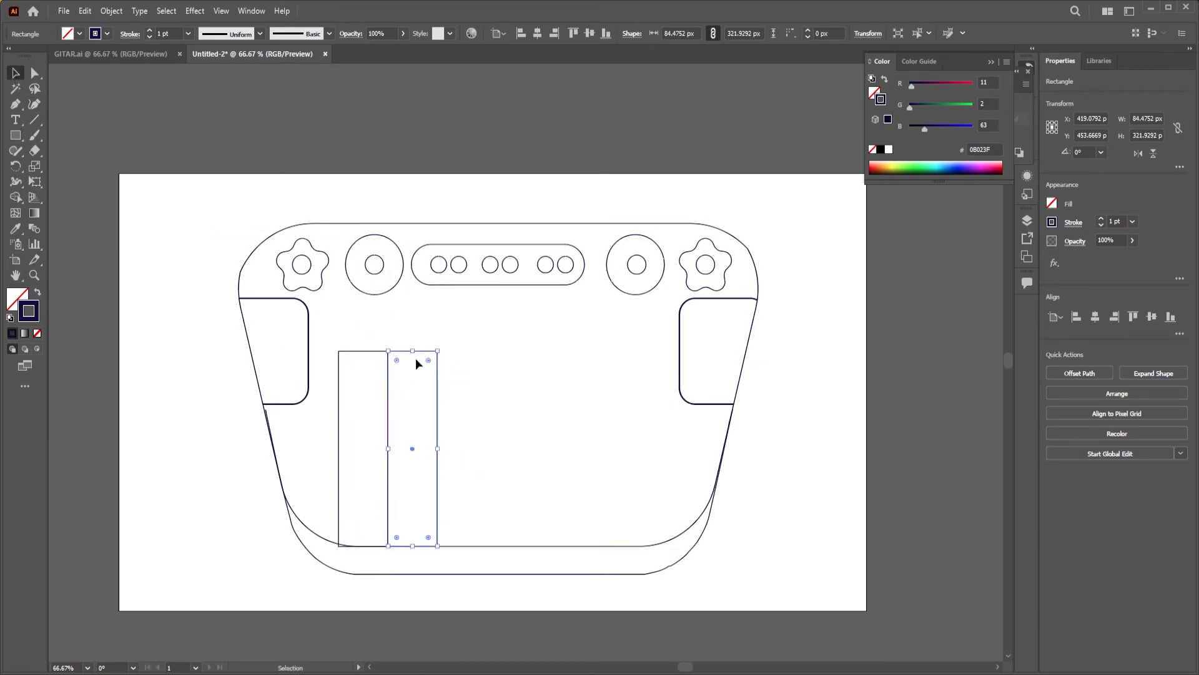
key(ctrl+c)
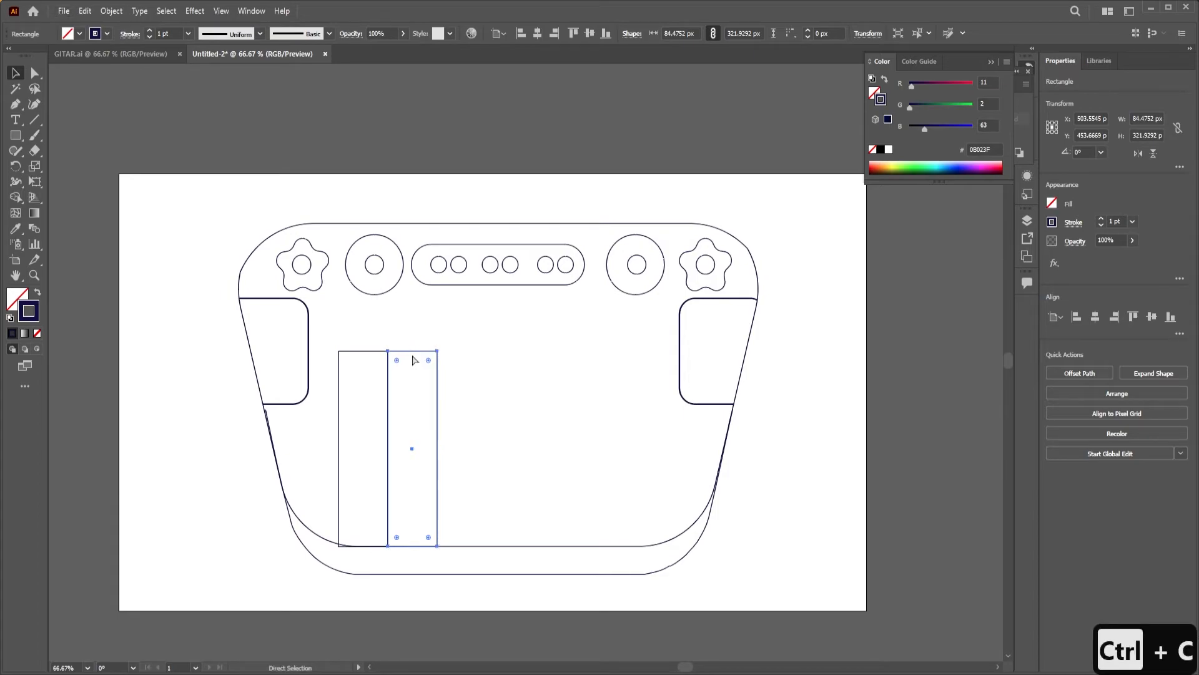
key(ctrl+v)
drag(501, 408, 440, 490)
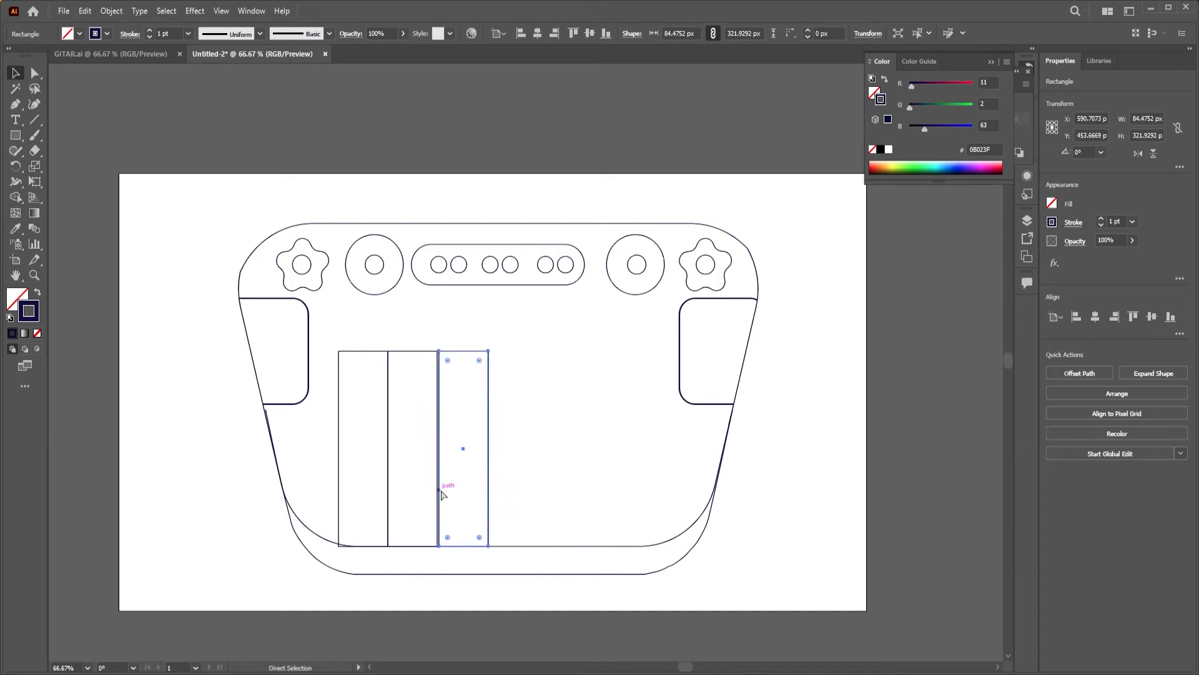
key(ctrl+v)
drag(503, 441, 491, 520)
key(ctrl+v)
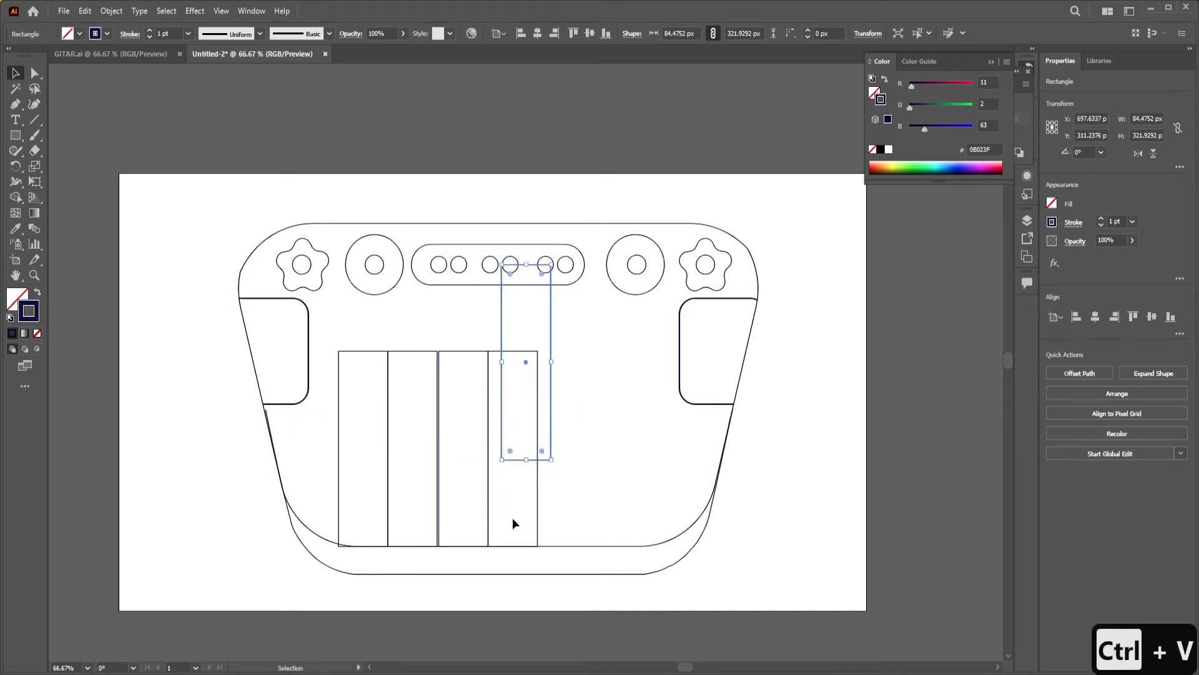
drag(545, 339, 586, 427)
key(ctrl+v)
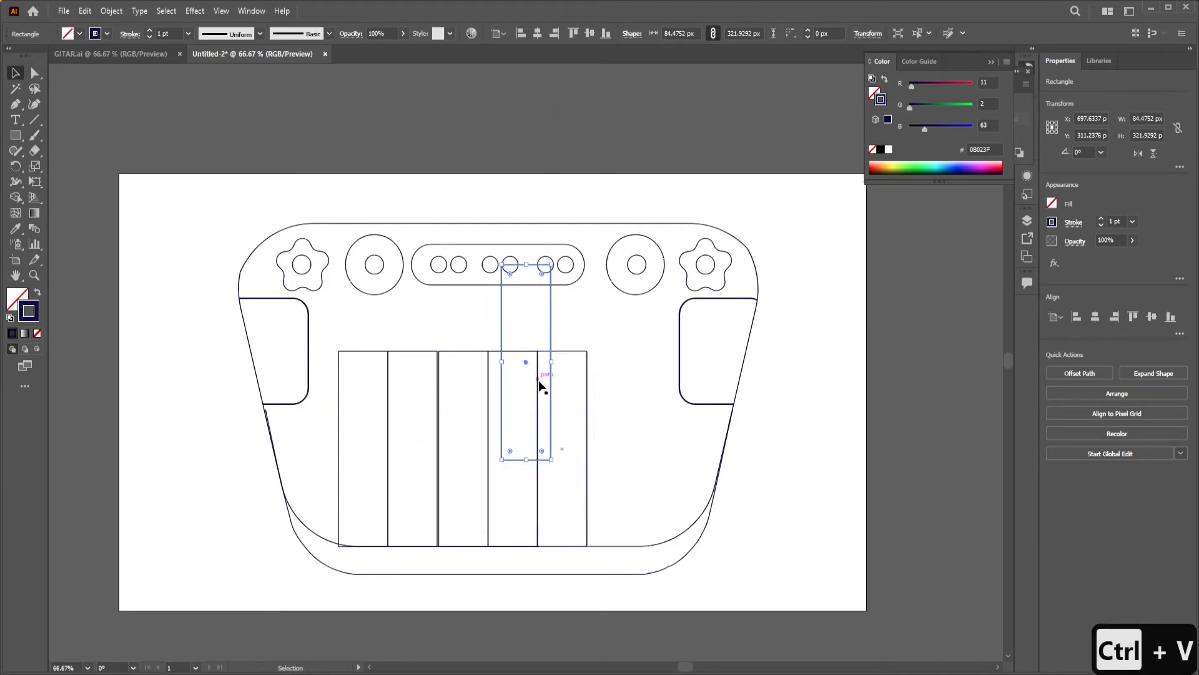
drag(549, 388, 635, 479)
click(341, 548)
click(392, 517)
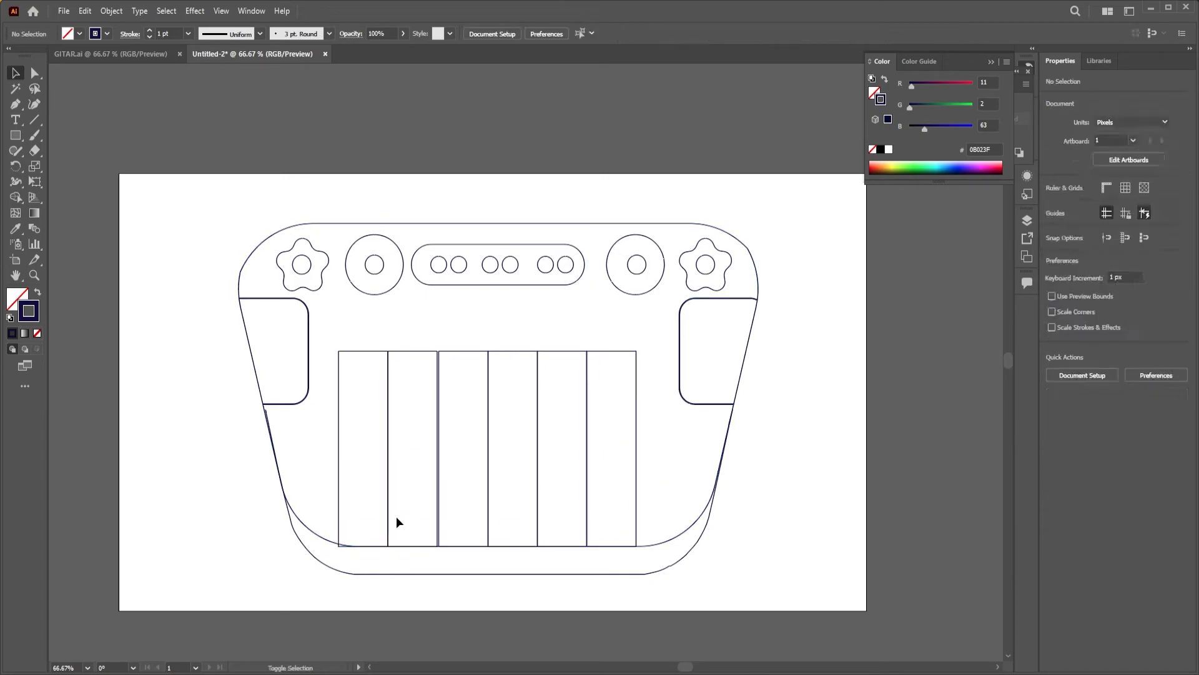
Scale all the keys except the third from the left together, to about 80 px wide and 307 px high each
click(339, 426)
shift+click(437, 441)
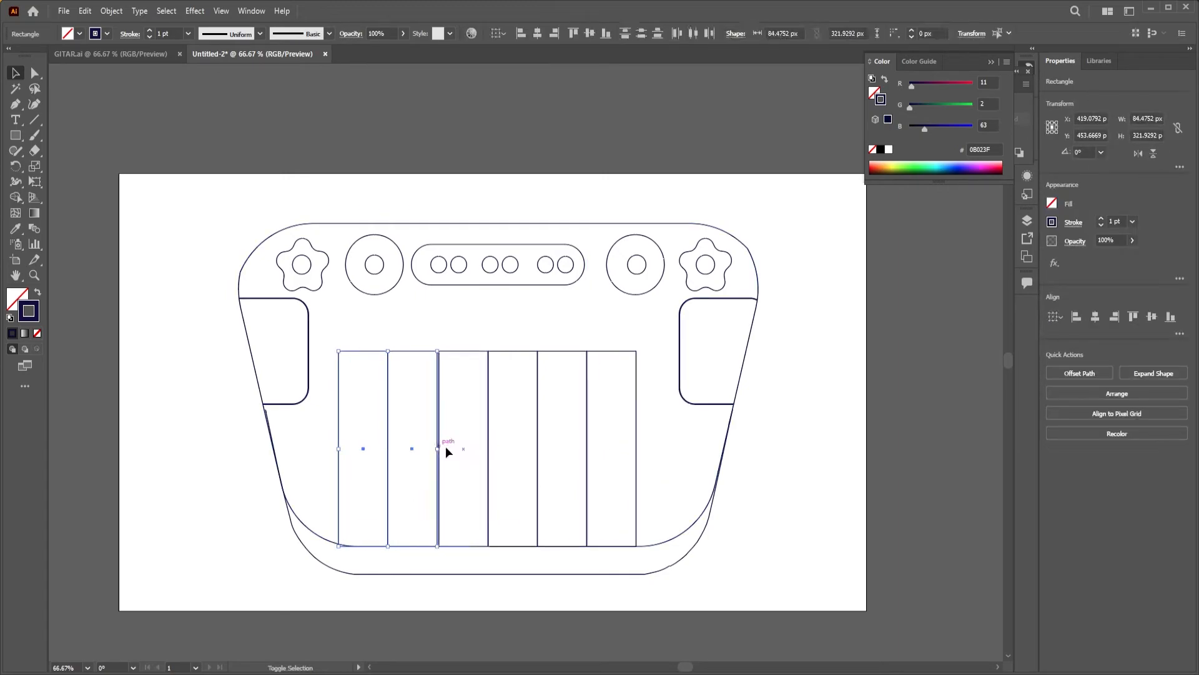
shift+click(488, 458)
shift+click(538, 463)
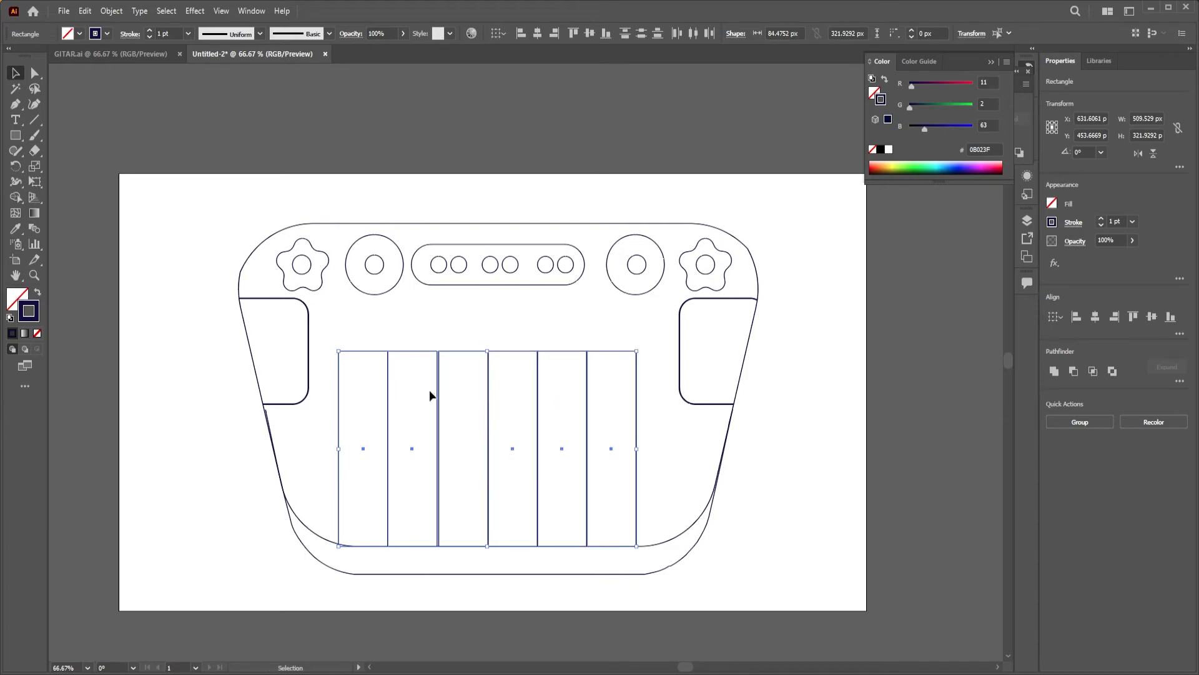
drag(338, 350, 343, 352)
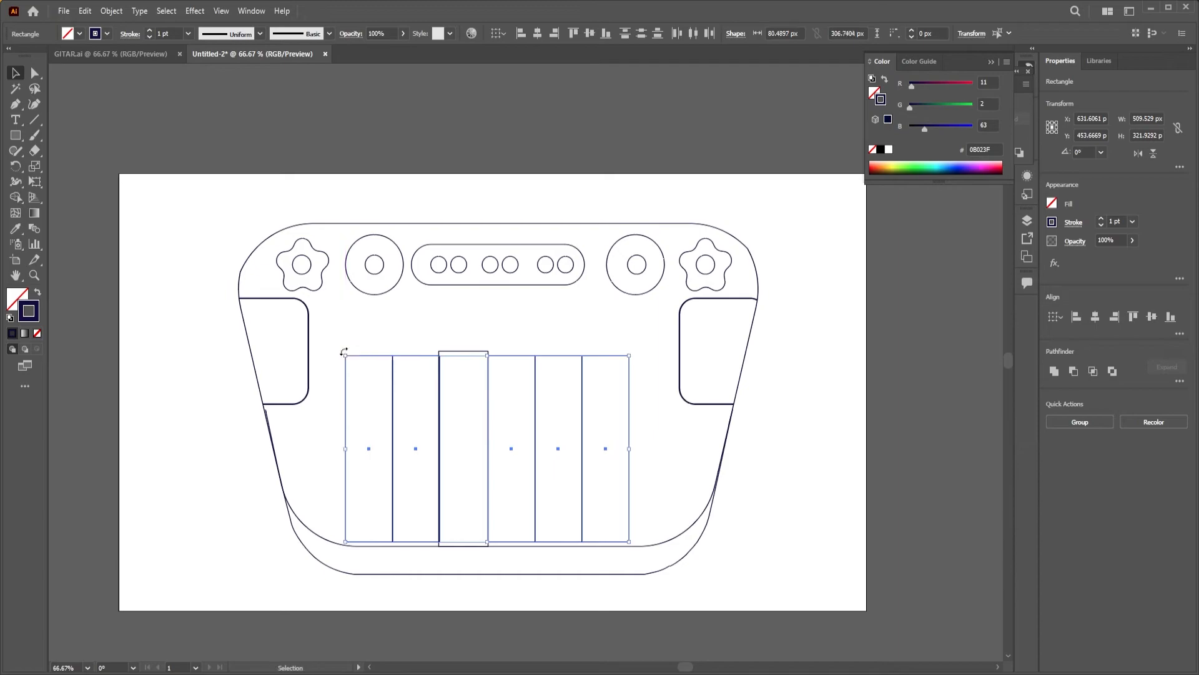
Shorten the third key from both ends to about 307 px high, matching the neighbouring keys
click(462, 353)
scroll(441, 430, up, 2)
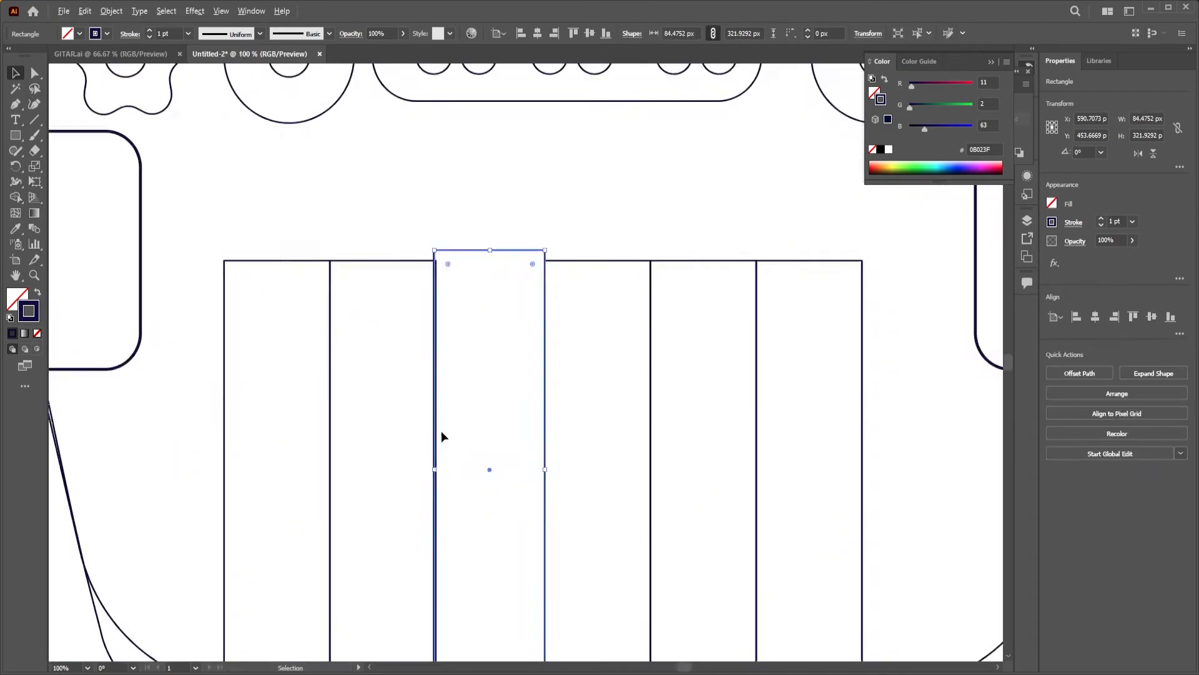
drag(489, 256, 489, 263)
scroll(487, 262, down, 3)
drag(490, 614, 490, 602)
scroll(550, 414, down, 2)
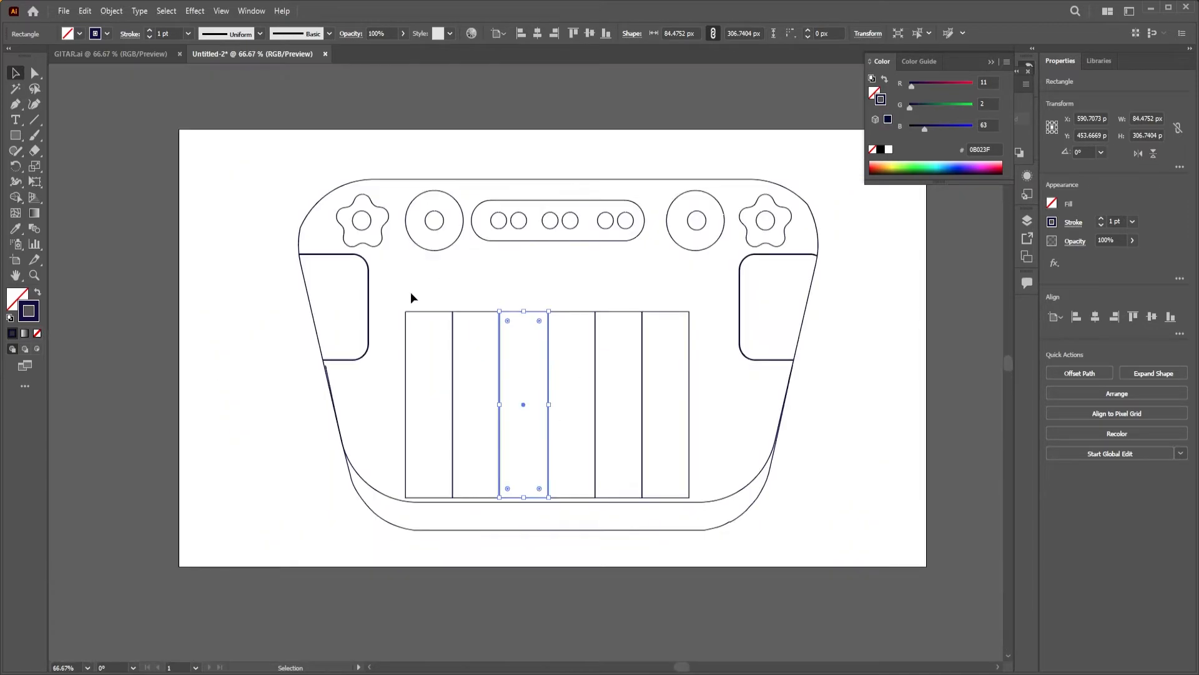
Create a narrow black-key rectangle about 52 px wide and 198 px high, top-aligned on the boundary between the first two keys
click(422, 331)
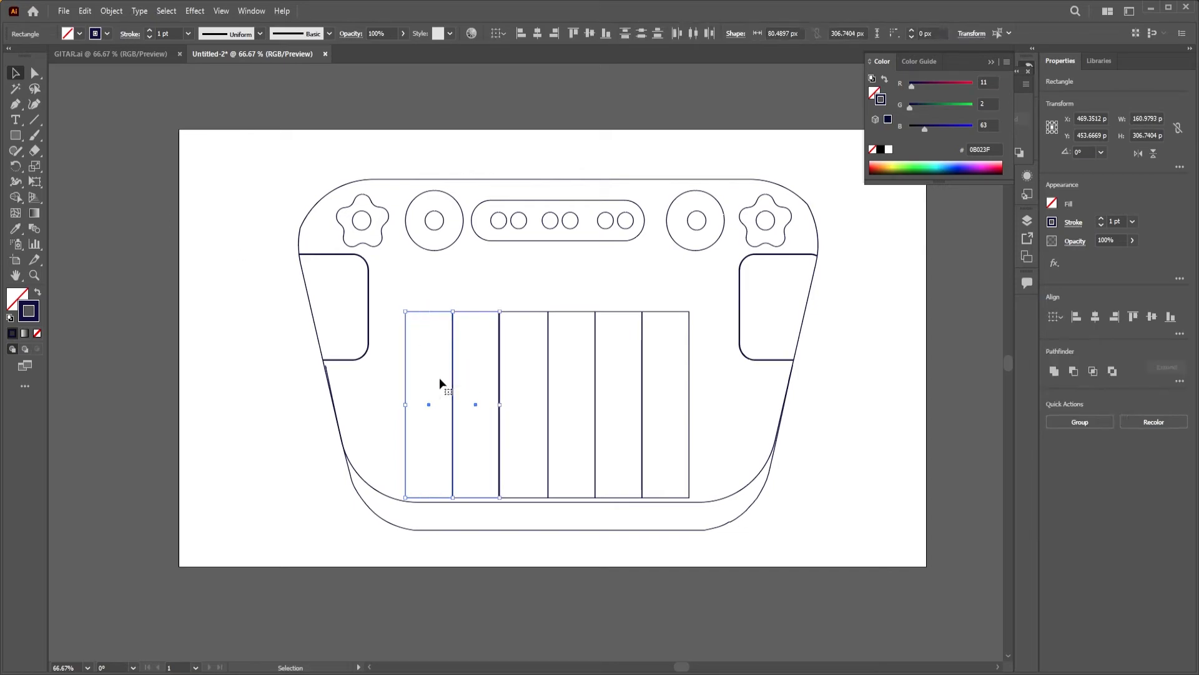
click(266, 382)
drag(406, 334, 447, 354)
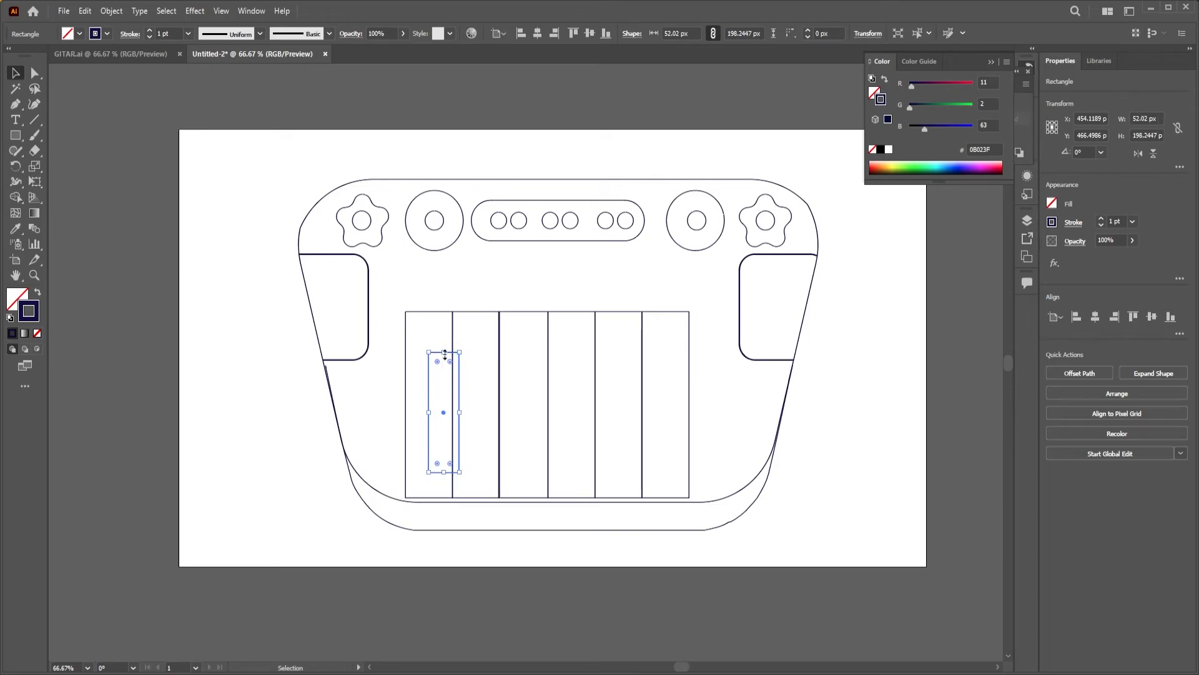
drag(444, 413, 454, 375)
key(Down)
key(Down)
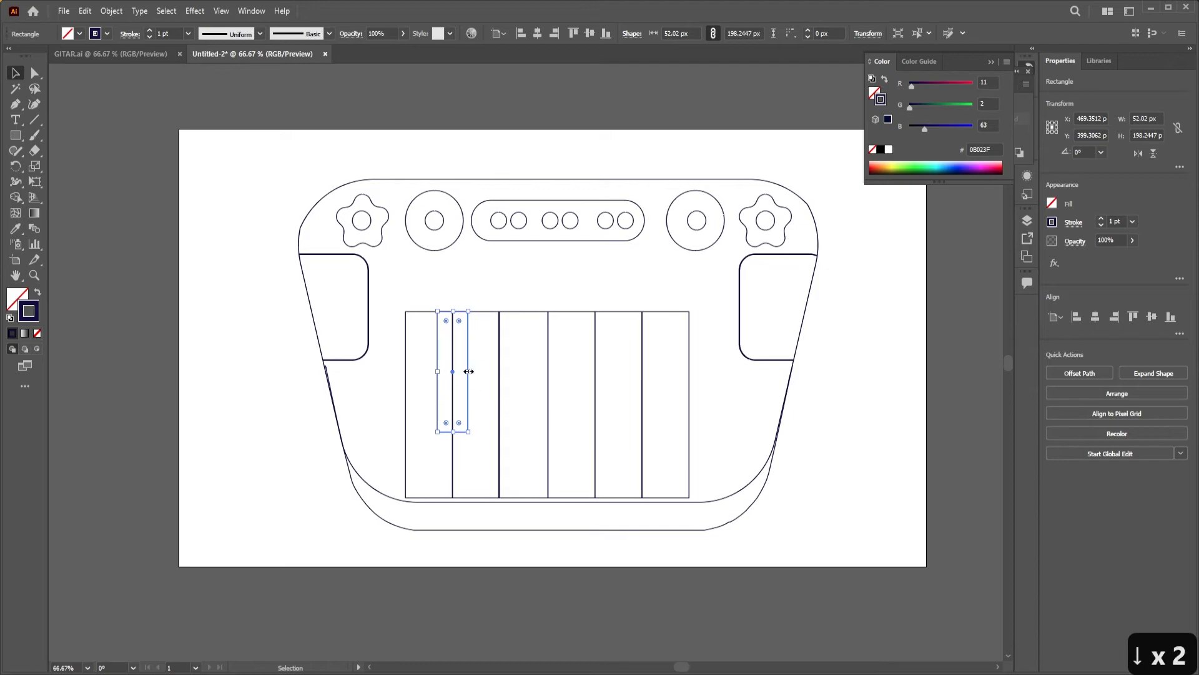
Duplicate the narrow rectangle onto the other four key boundaries to make five black keys
drag(454, 372, 501, 372)
drag(501, 373, 646, 372)
click(809, 476)
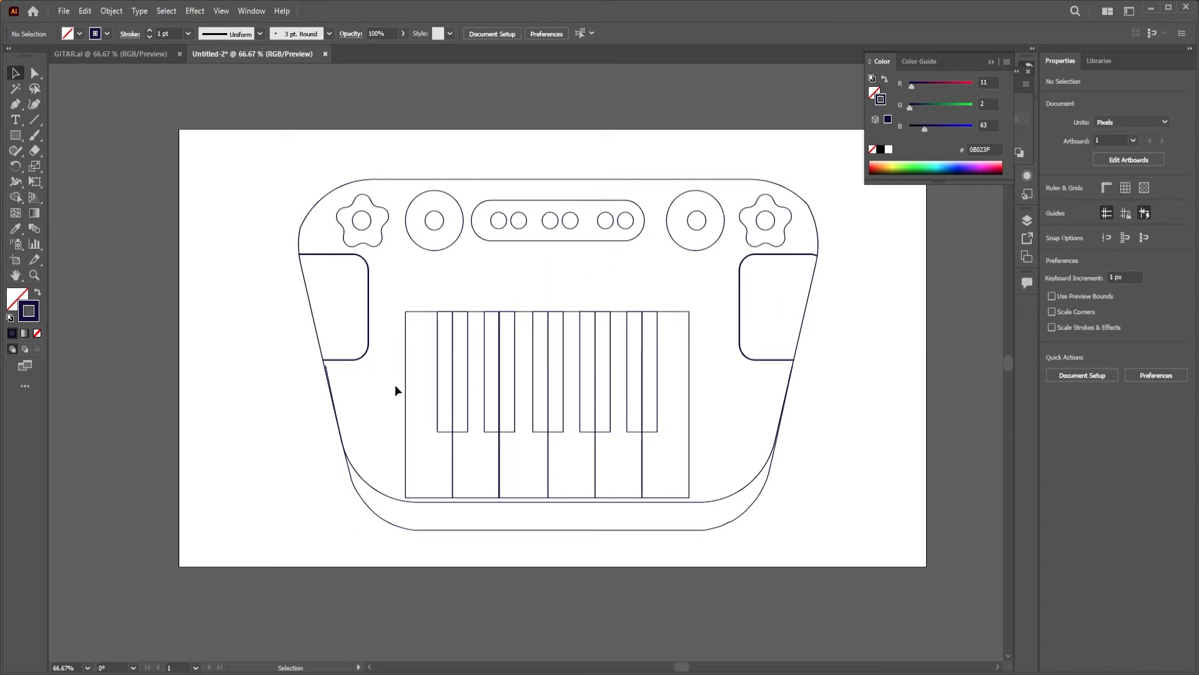
Fill the first narrow key with near-black 020202
click(438, 406)
double_click(26, 296)
drag(752, 431, 732, 464)
click(1024, 305)
Copy the near-black fill from the first narrow key to the other four narrow keys
click(487, 359)
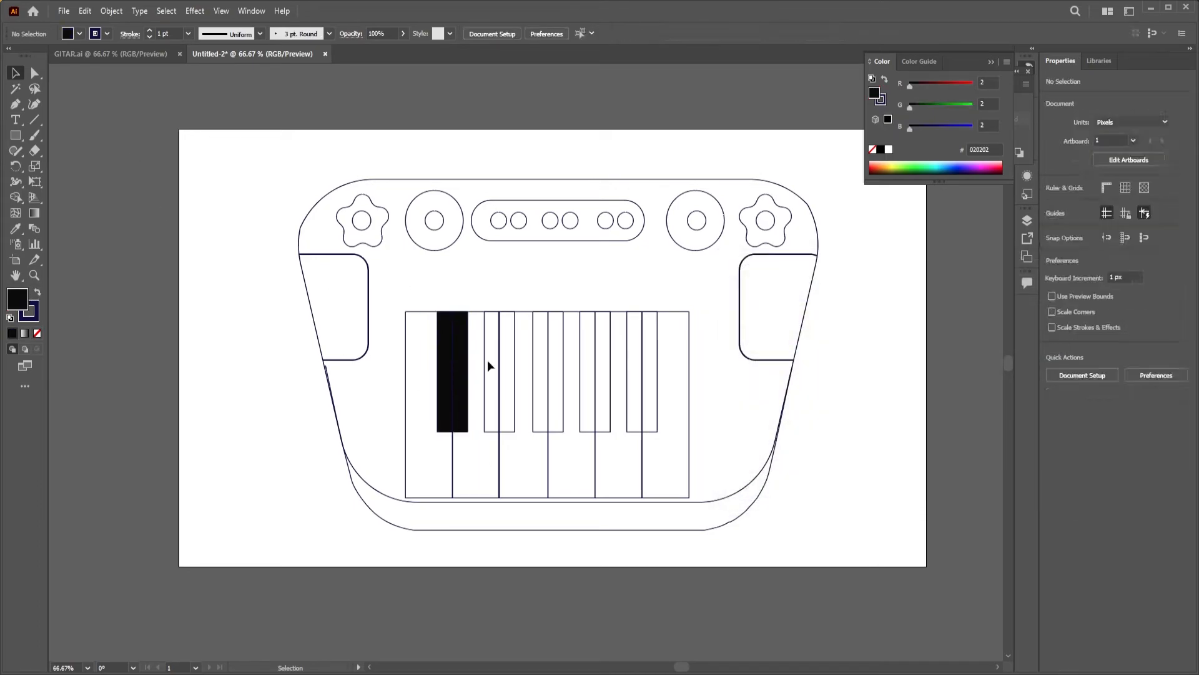
key(i)
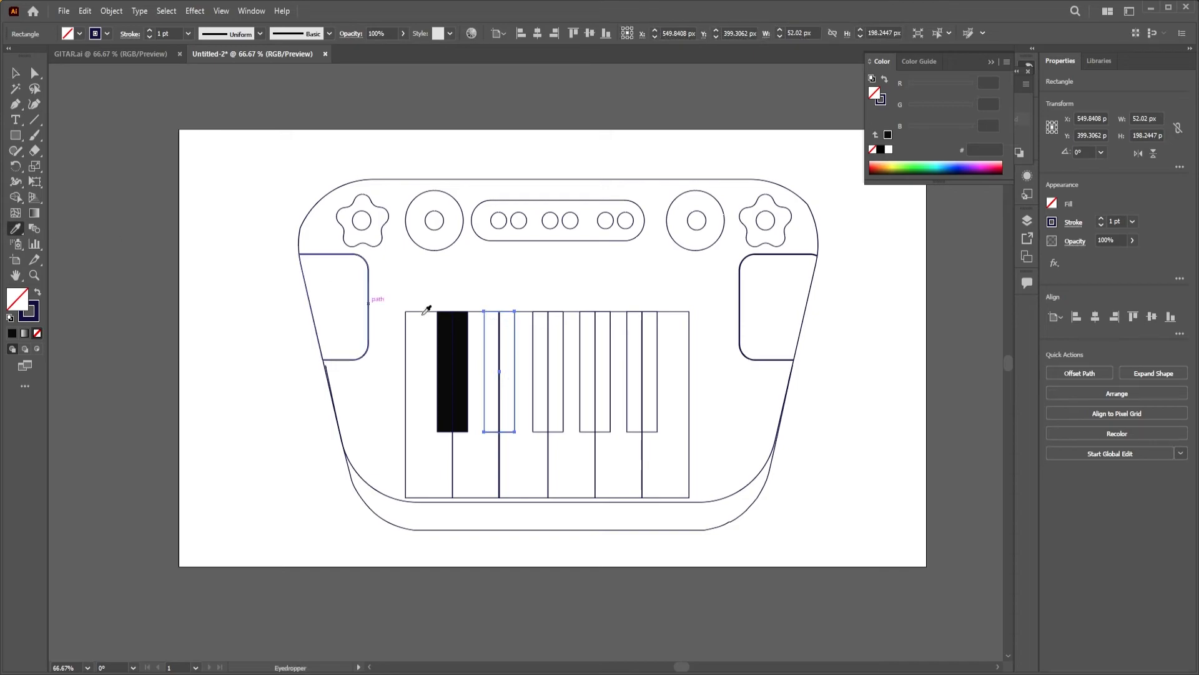
click(456, 323)
click(16, 73)
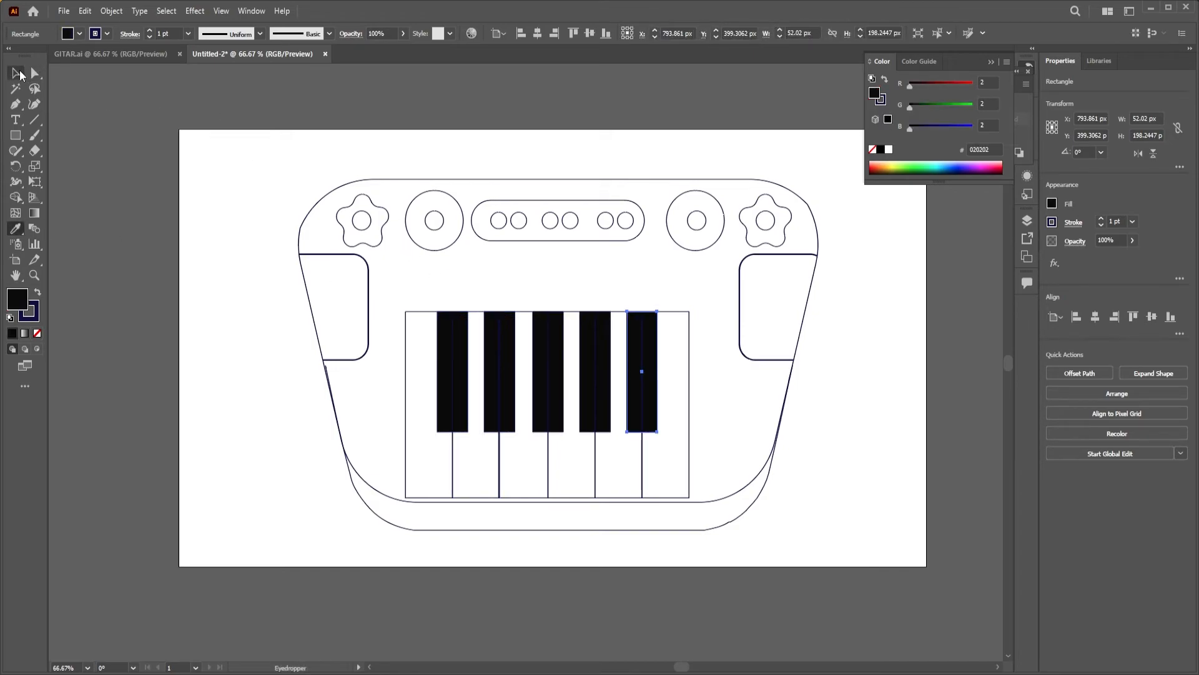
click(653, 346)
click(203, 223)
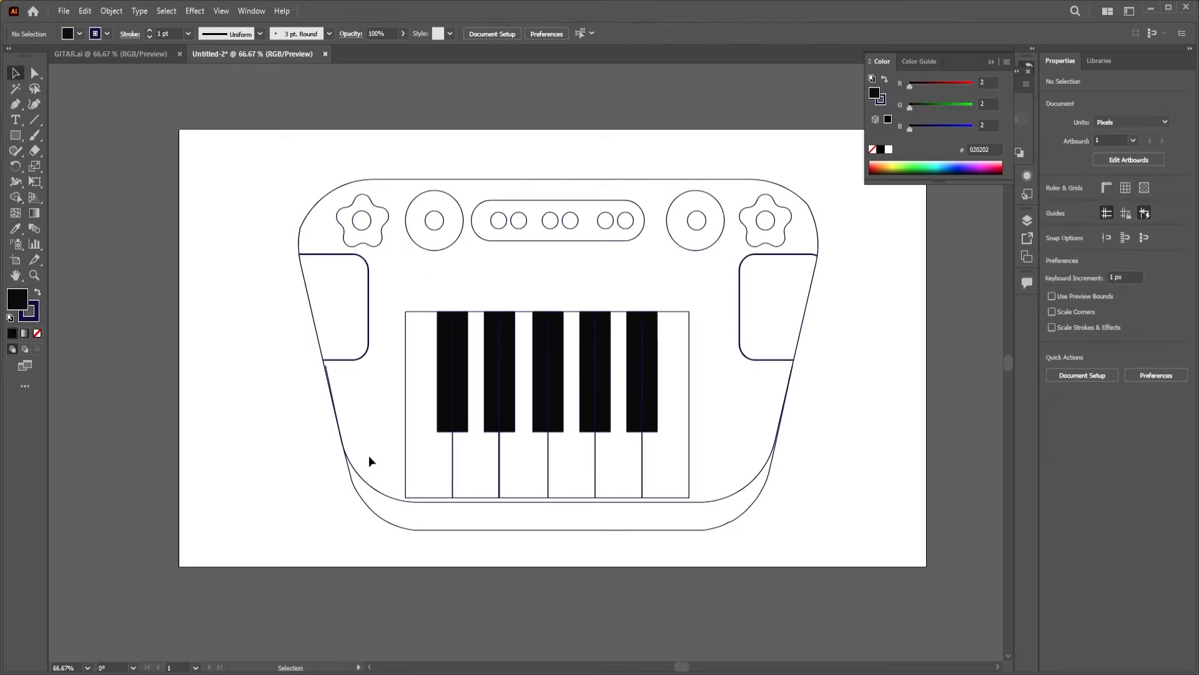
Fill the left side cut-out with yellow F9E206 and copy that fill to the right side cut-out
click(368, 316)
double_click(15, 302)
click(884, 303)
click(1013, 305)
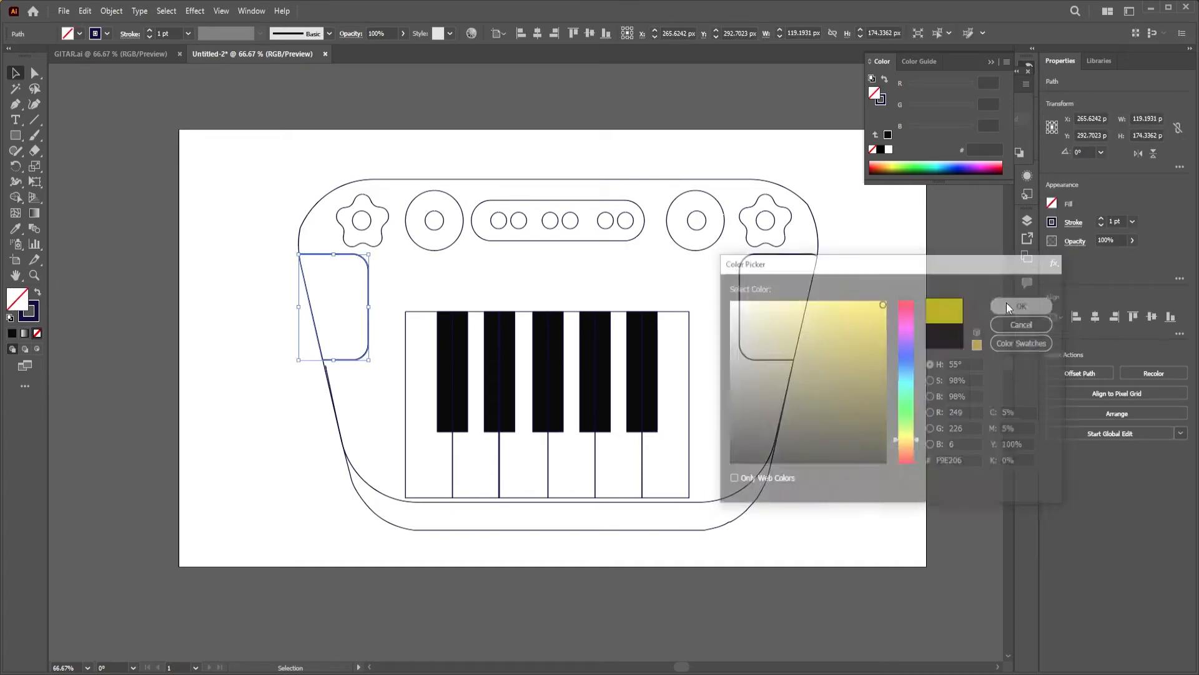
click(807, 255)
key(i)
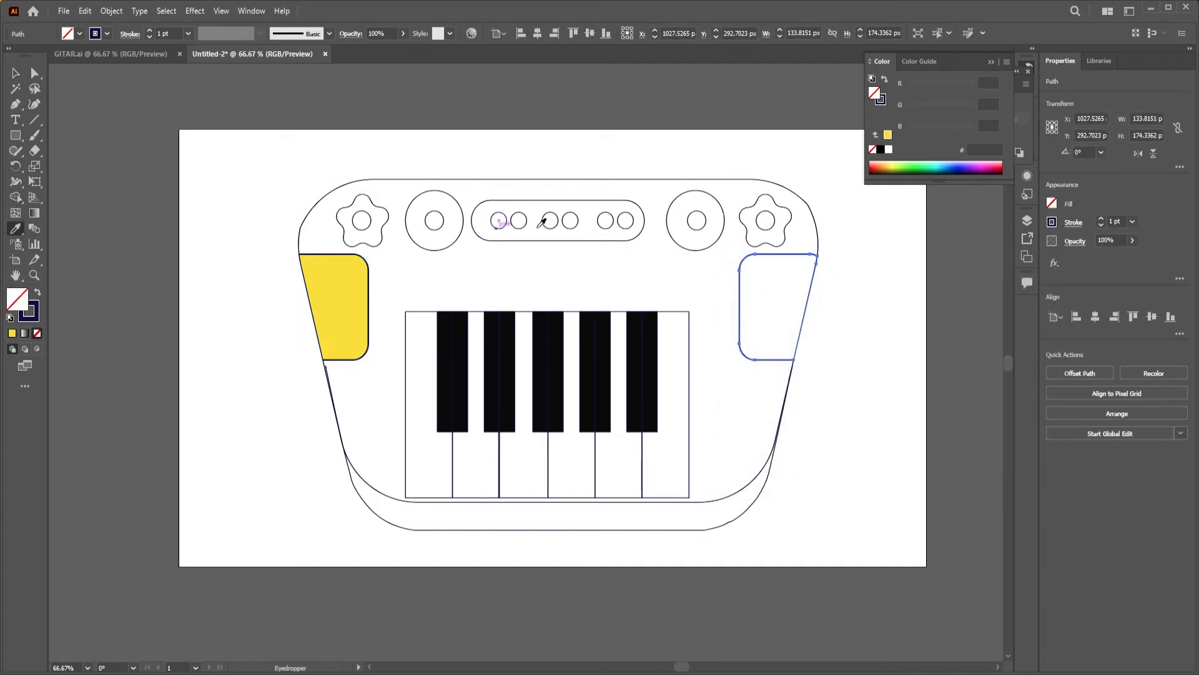
click(361, 274)
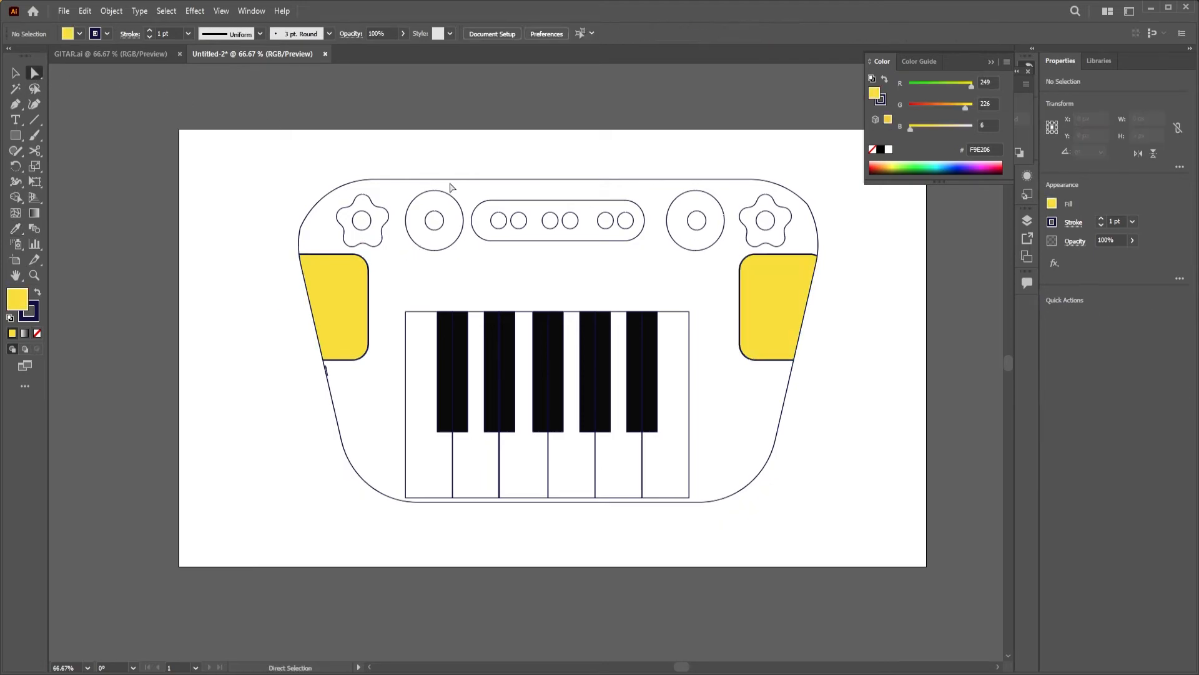
Fill the main body of the keyboard with pink F93EB2
click(450, 181)
double_click(13, 303)
drag(912, 342, 912, 326)
mouse_move(786, 315)
mouse_down()
mouse_move(807, 296)
mouse_move(884, 299)
mouse_move(847, 303)
mouse_up()
click(901, 316)
click(1032, 310)
double_click(17, 300)
click(1024, 305)
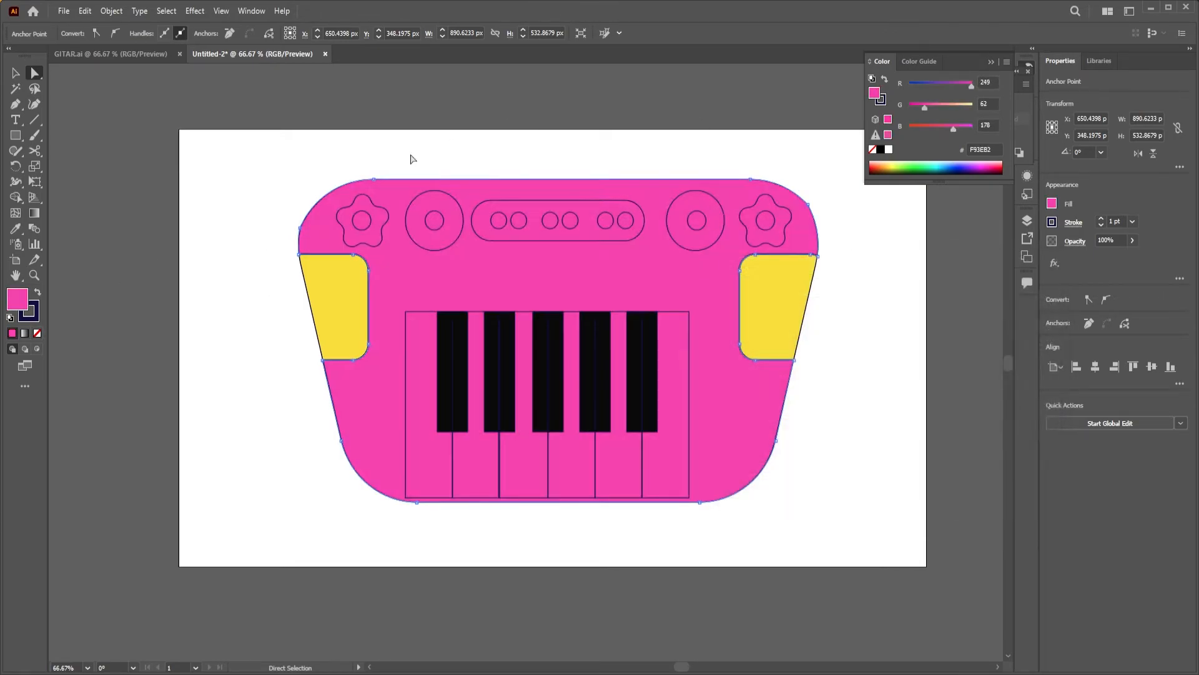
Fill the left flower knob with bright red and its centre circle with the side cut-outs' yellow
click(352, 237)
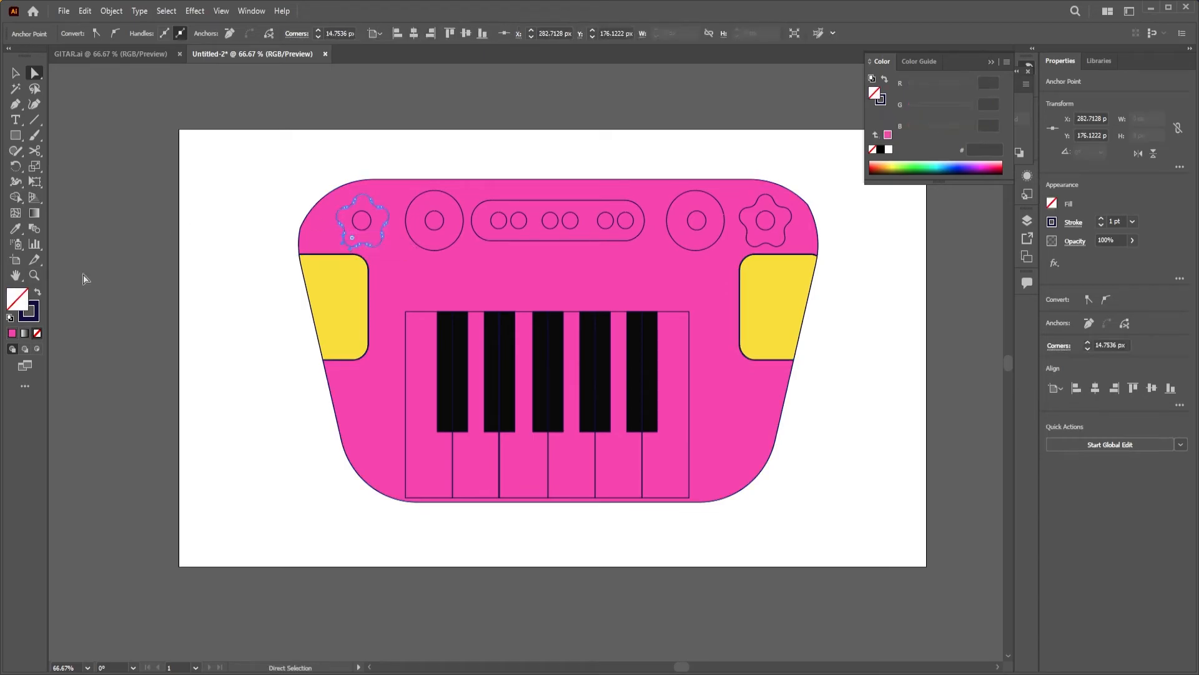
double_click(20, 292)
drag(901, 316, 902, 302)
drag(879, 315, 883, 308)
click(1012, 306)
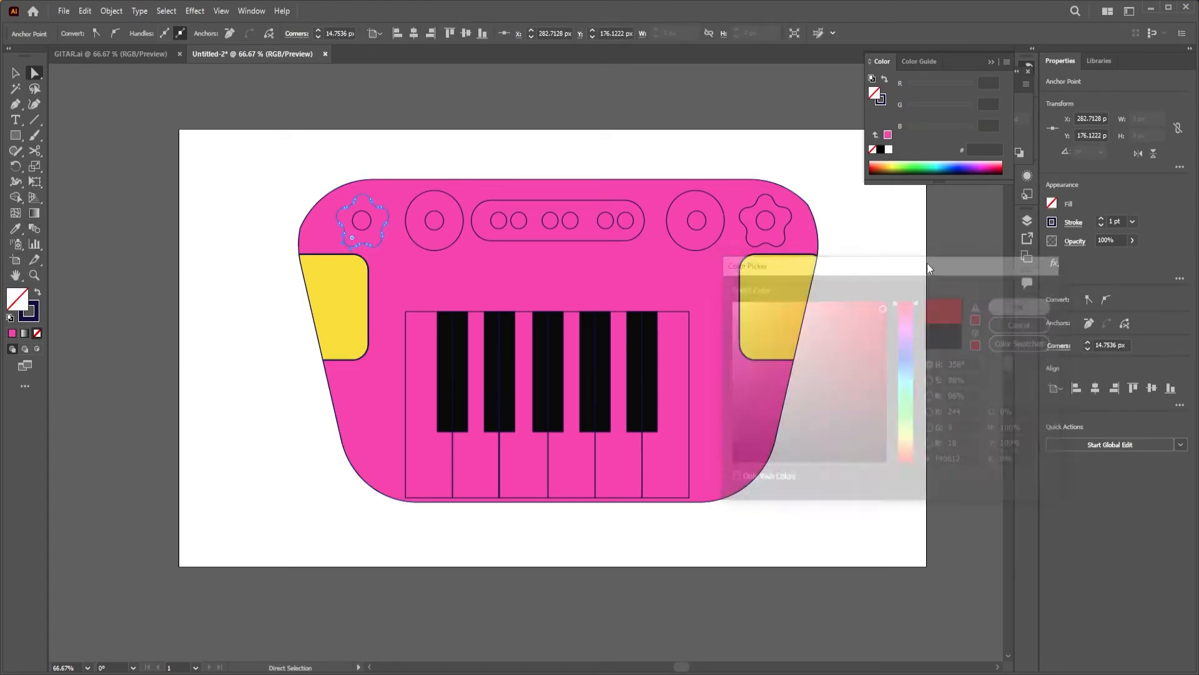
click(363, 230)
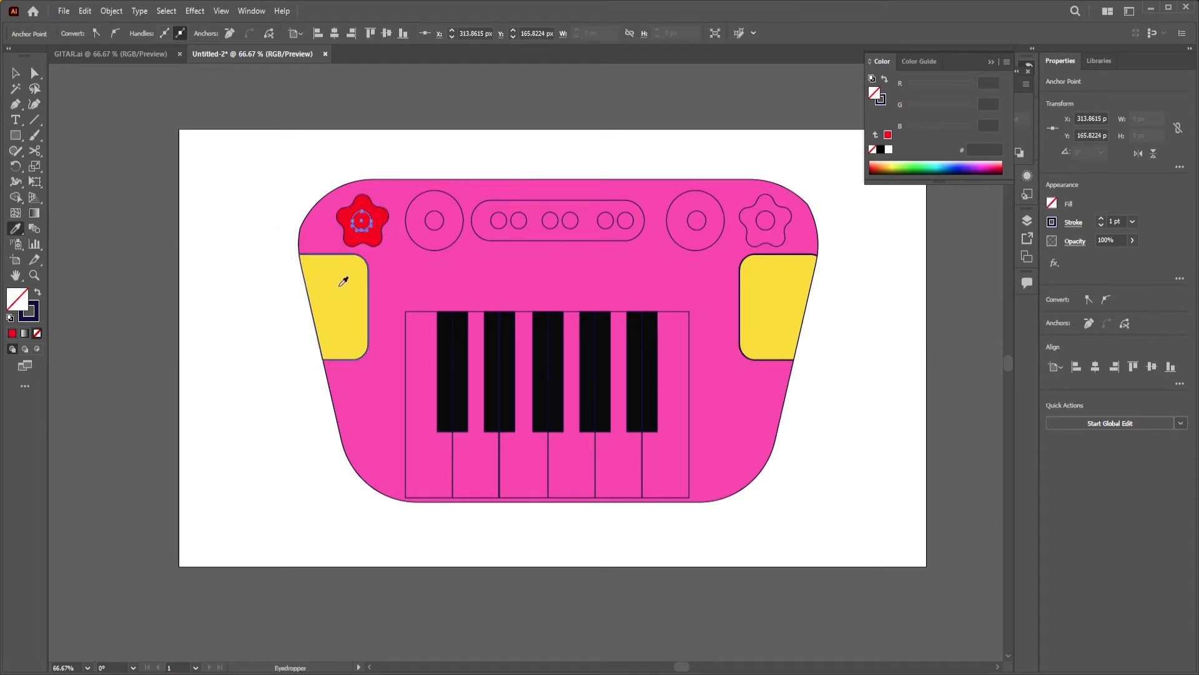
click(336, 287)
click(16, 73)
Copy the yellow fill from the flower's centre to the inner circle of the left round knob
click(412, 204)
key(ctrl+z)
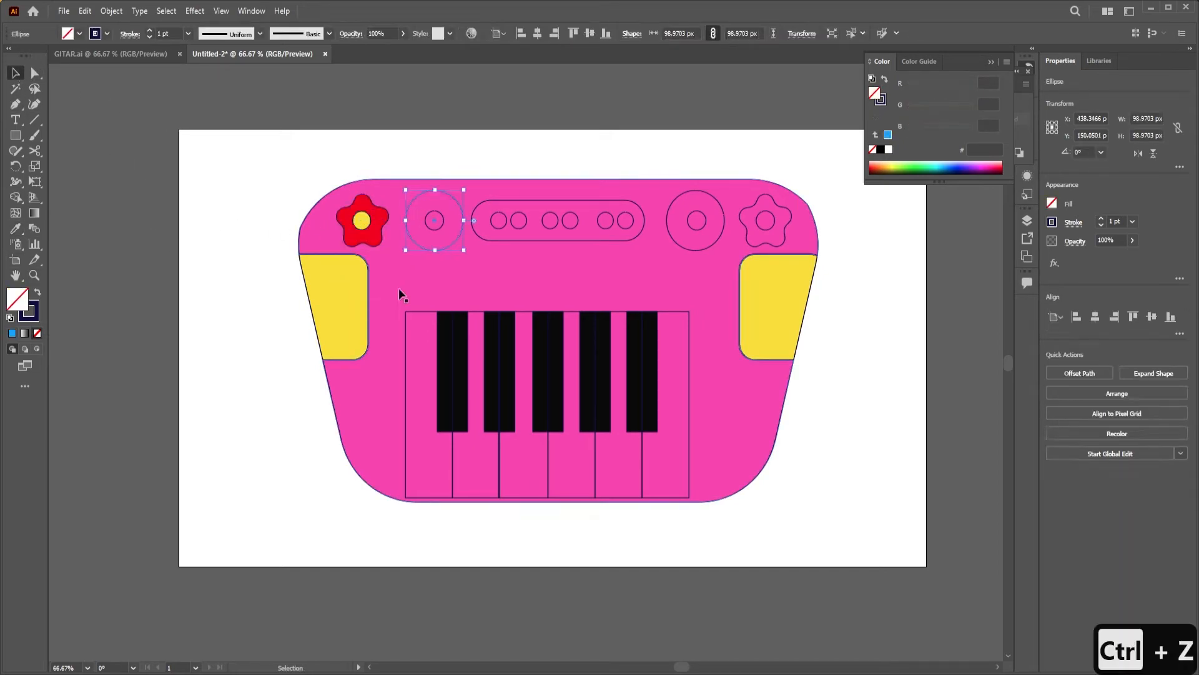
click(435, 228)
click(16, 229)
click(362, 220)
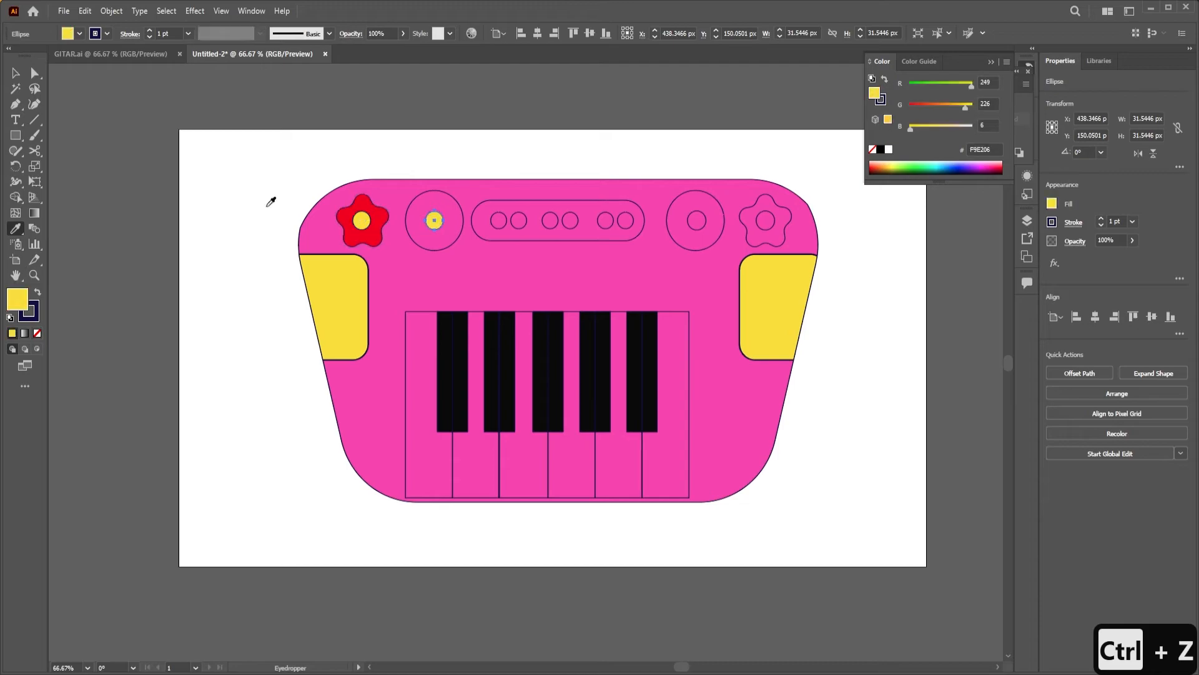
click(16, 73)
Try to fill the left round knob's outer circle with light blue 03C5F2
click(420, 197)
double_click(18, 296)
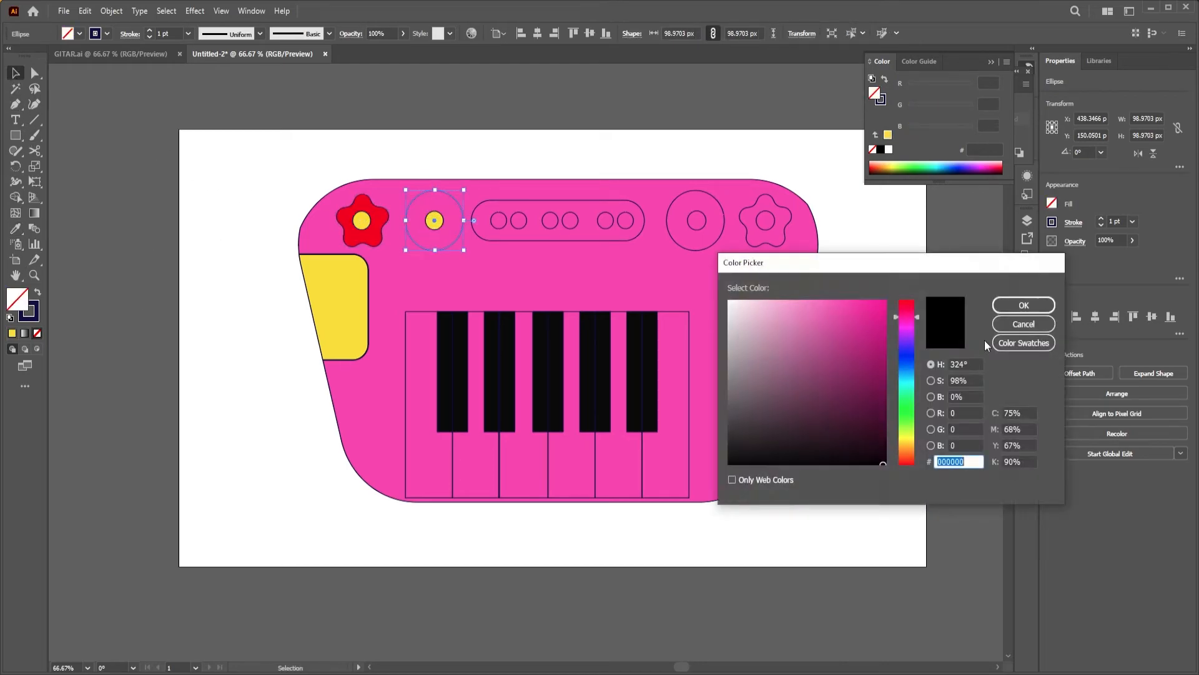
click(905, 377)
click(884, 308)
click(1023, 305)
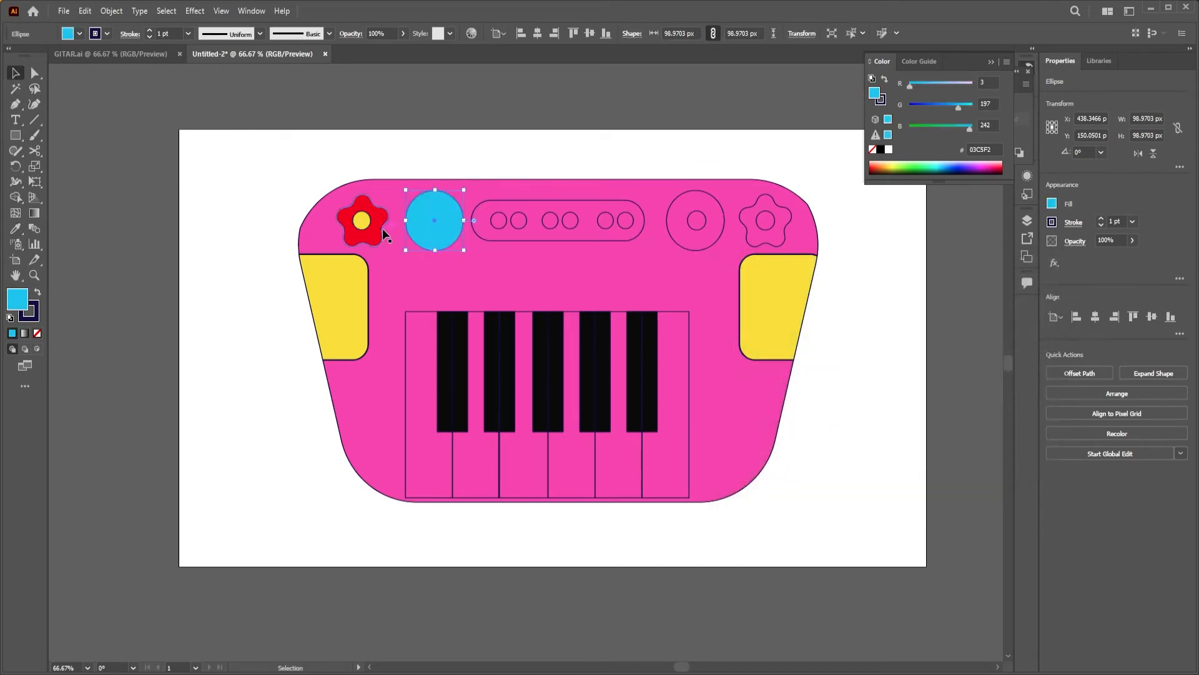
right_click(438, 214)
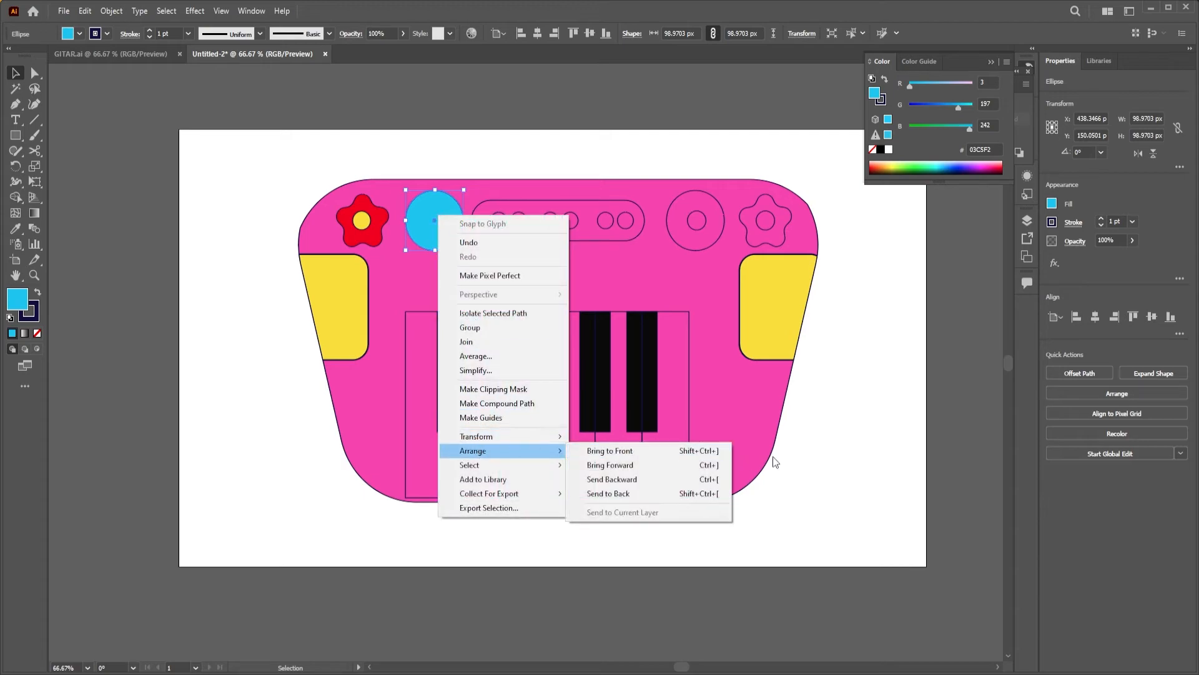
click(798, 465)
key(ctrl+z)
Raise the left round knob's yellow centre in the stacking order and fill its outer circle with light blue 15B9F9
right_click(434, 221)
mouse_move(478, 462)
click(622, 467)
click(430, 250)
double_click(18, 300)
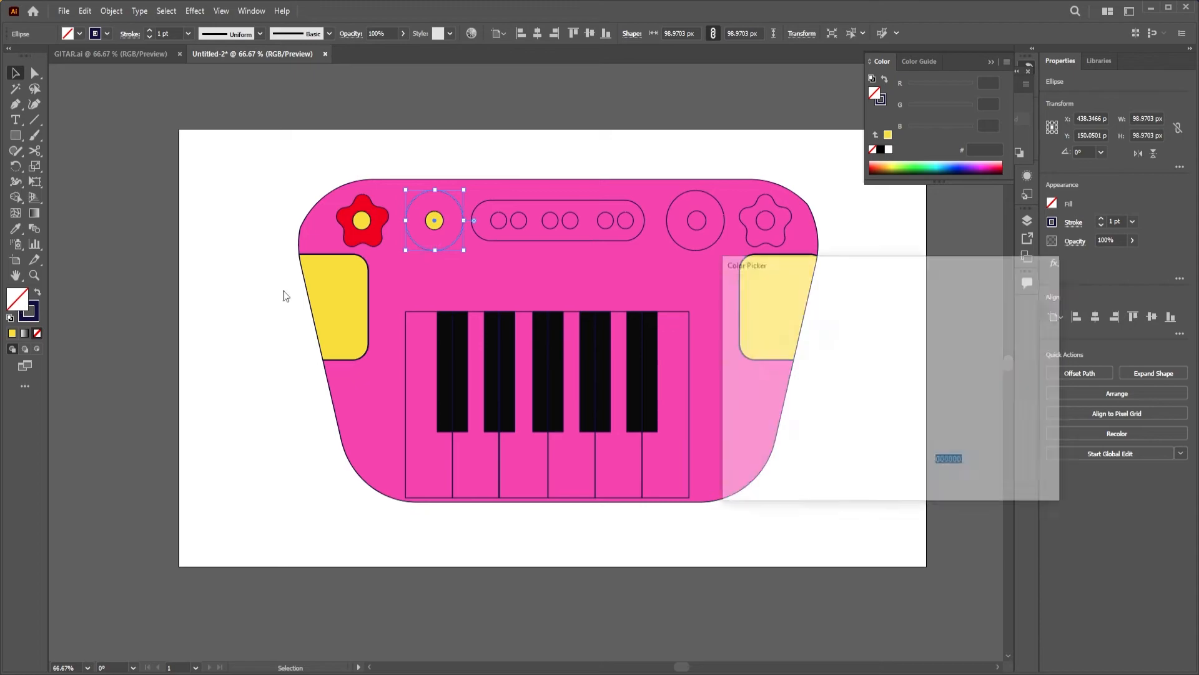
click(905, 374)
click(873, 303)
click(1024, 305)
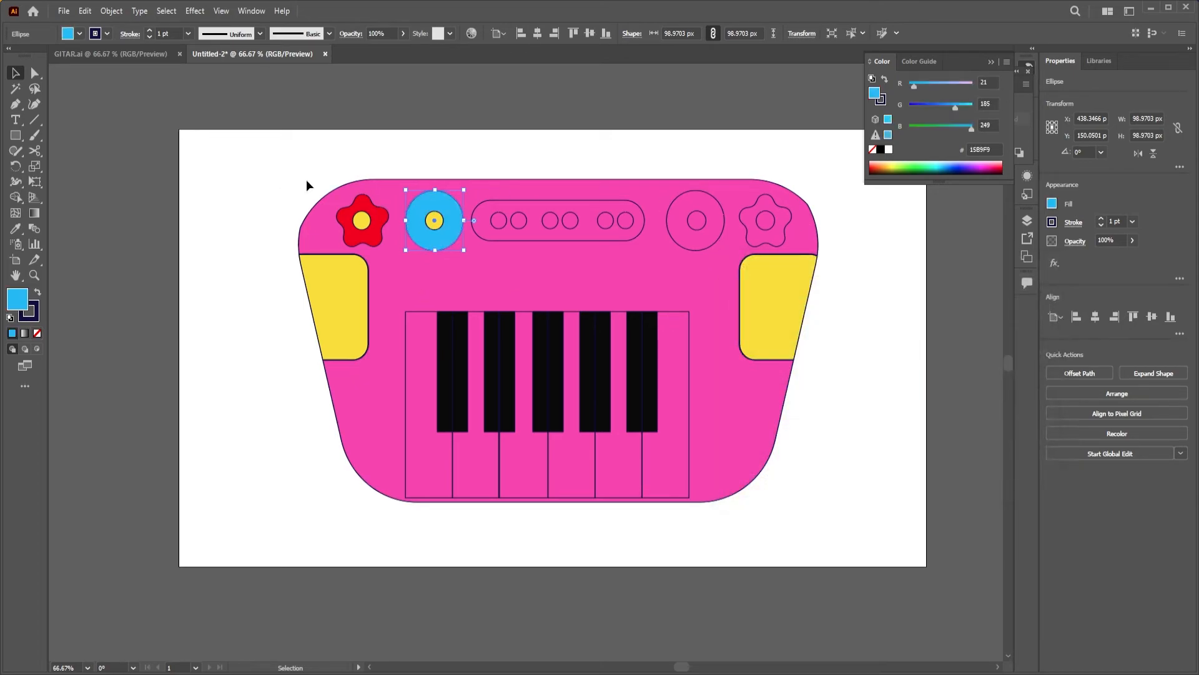
Copy the yellow fill to the right round knob's inner circle and bring that circle to the front
click(435, 220)
key(i)
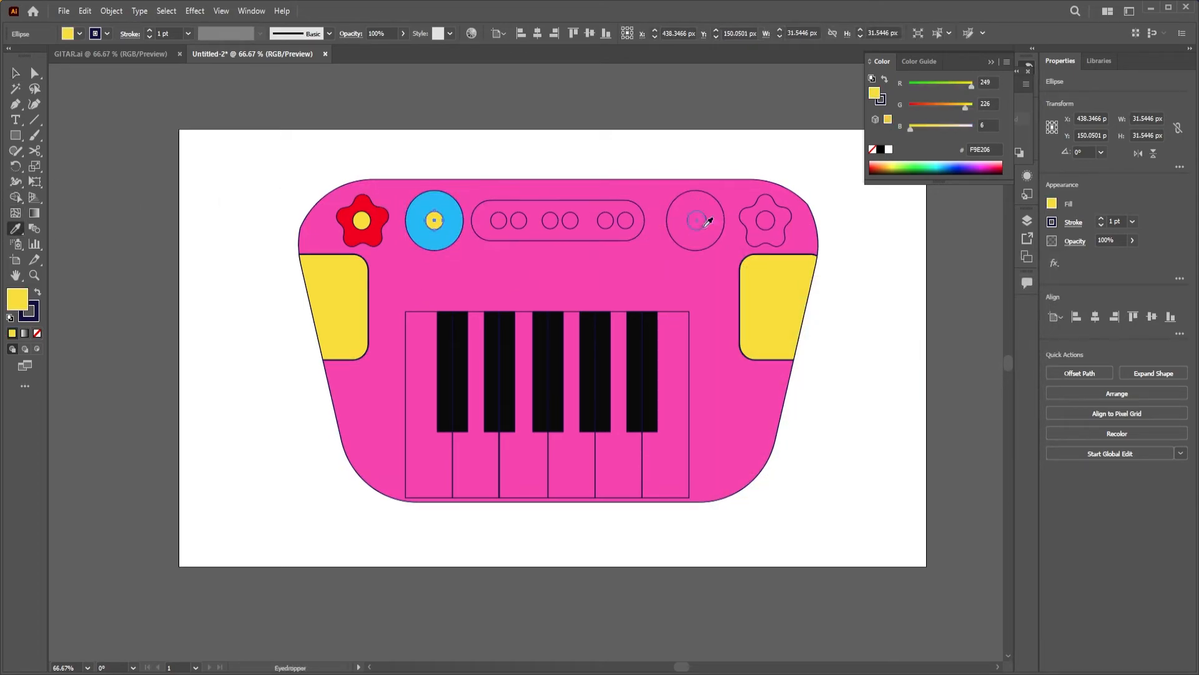
ctrl+click(696, 219)
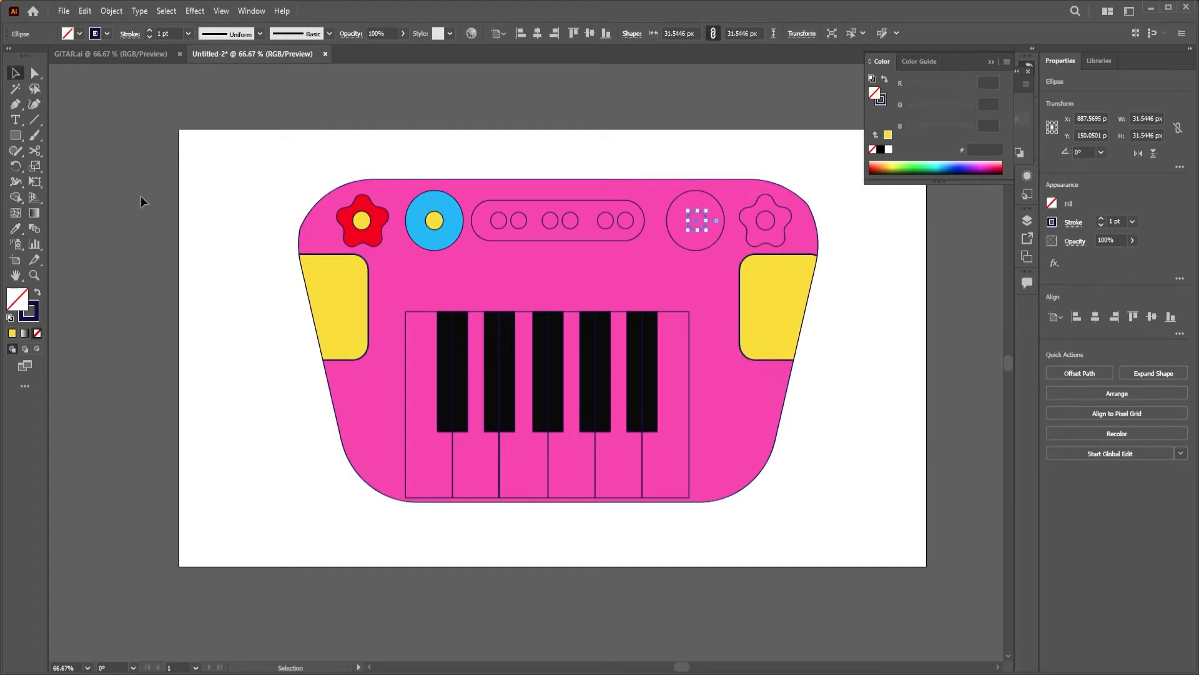
click(435, 220)
key(v)
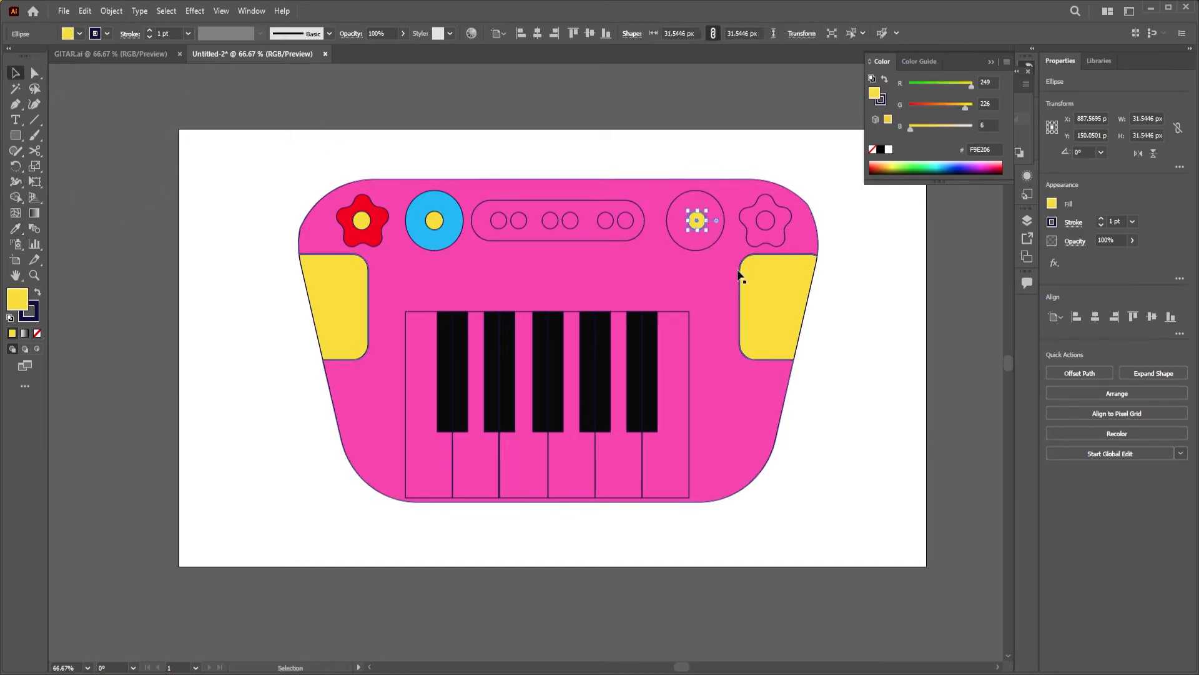
right_click(697, 221)
mouse_move(758, 455)
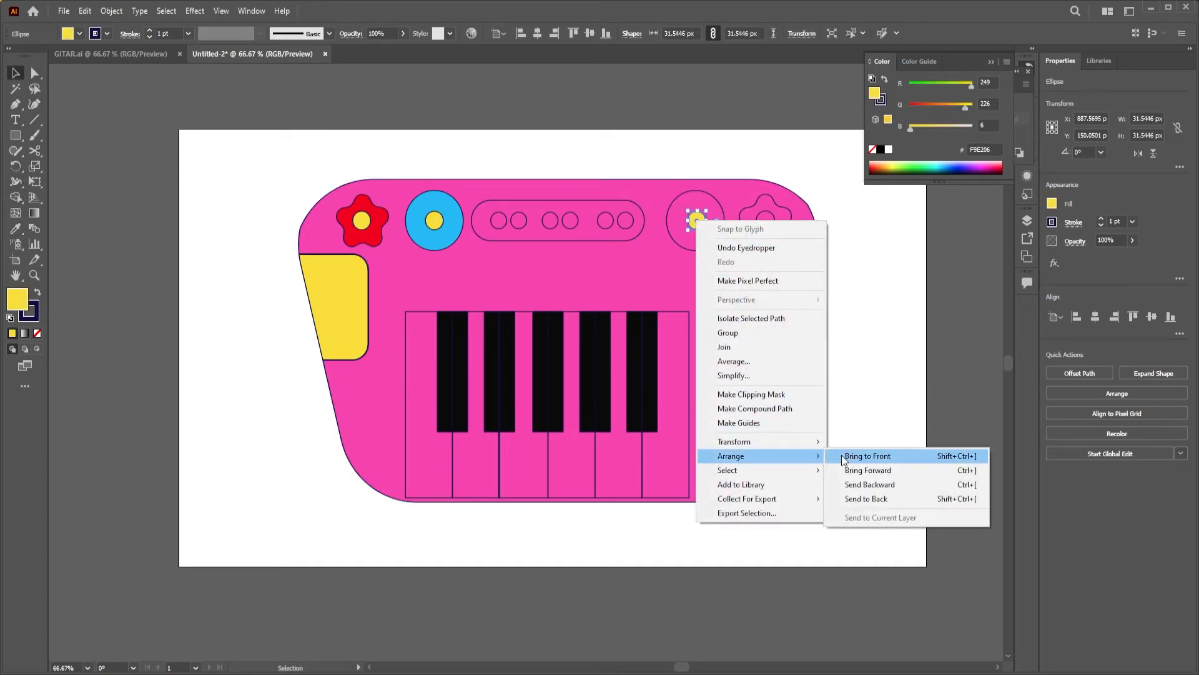
click(850, 457)
Copy the light blue fill from the left round knob to the right round knob's outer circle
click(676, 200)
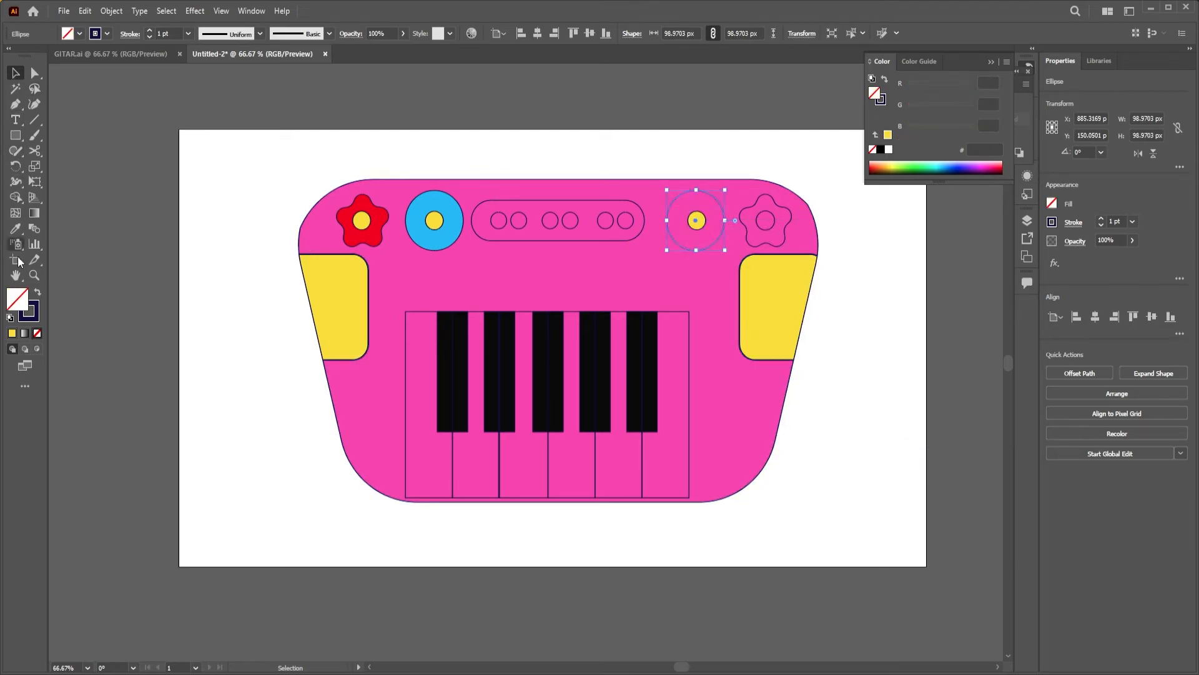
click(15, 229)
click(435, 195)
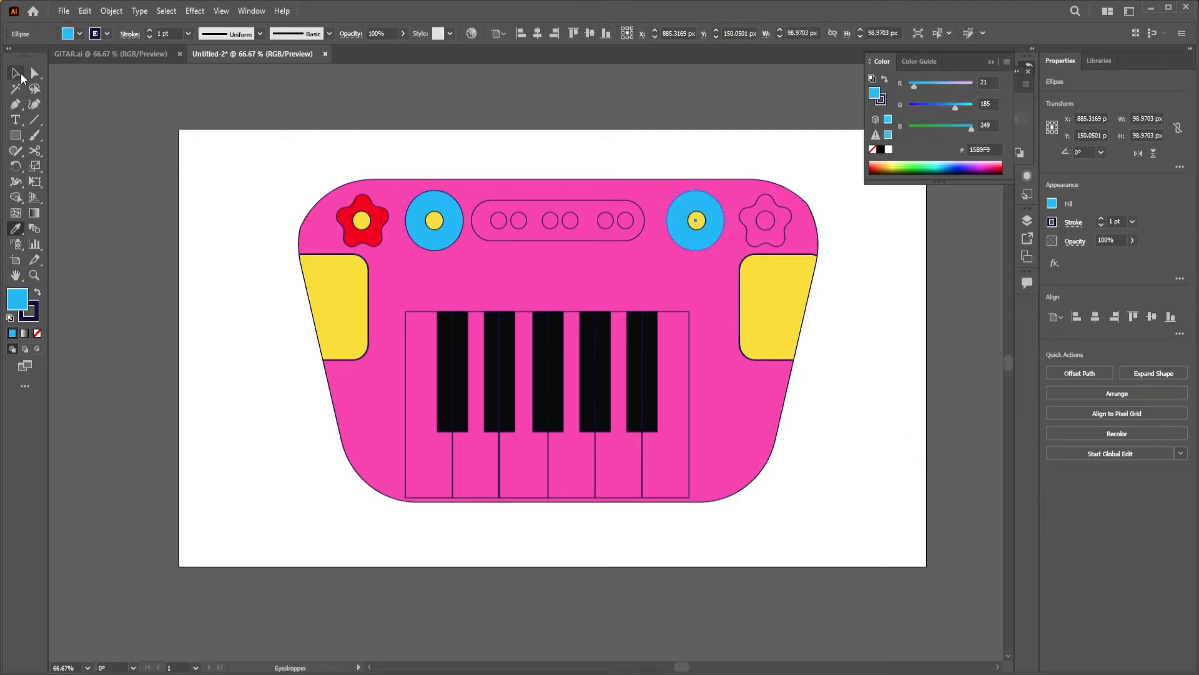
Copy the left flower knob's yellow centre and red petal fills to the matching parts of the right flower knob
ctrl+click(766, 211)
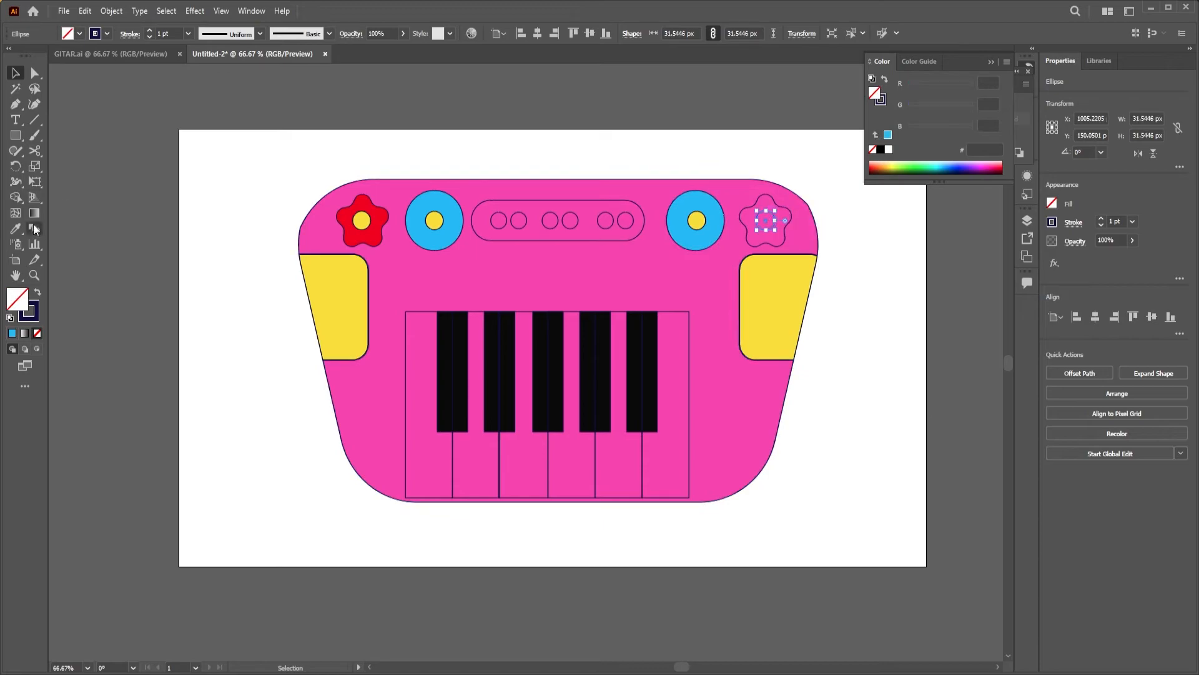
click(361, 220)
key(v)
click(764, 197)
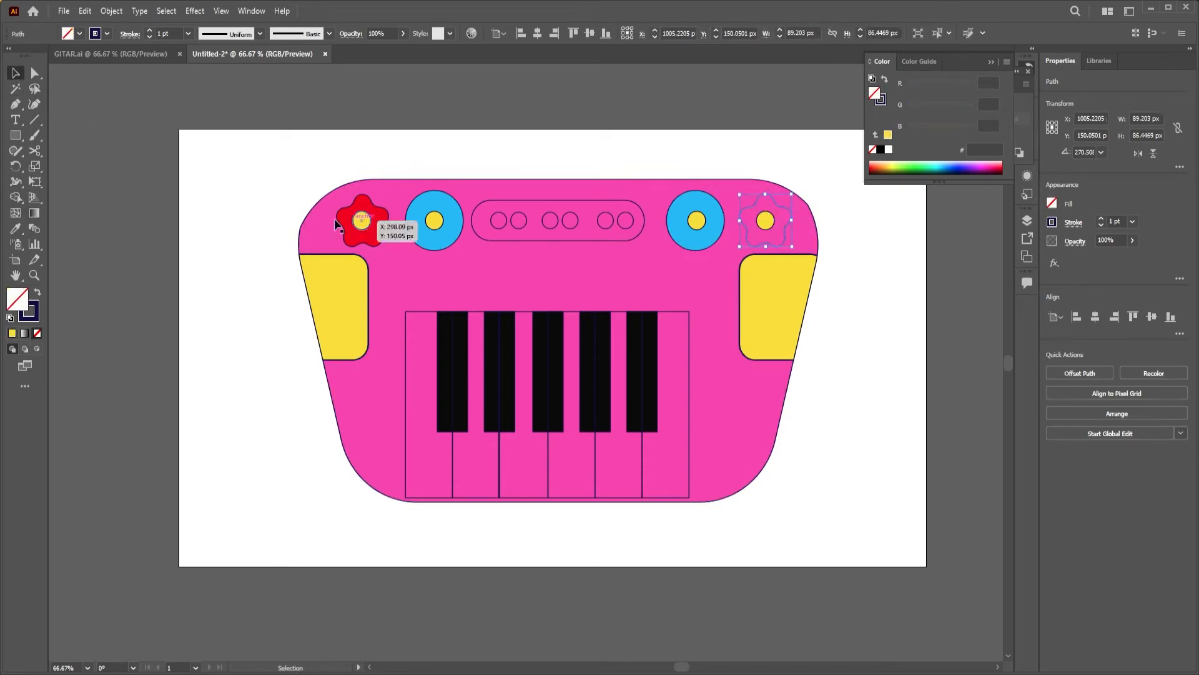
click(16, 228)
click(348, 211)
click(15, 73)
click(388, 250)
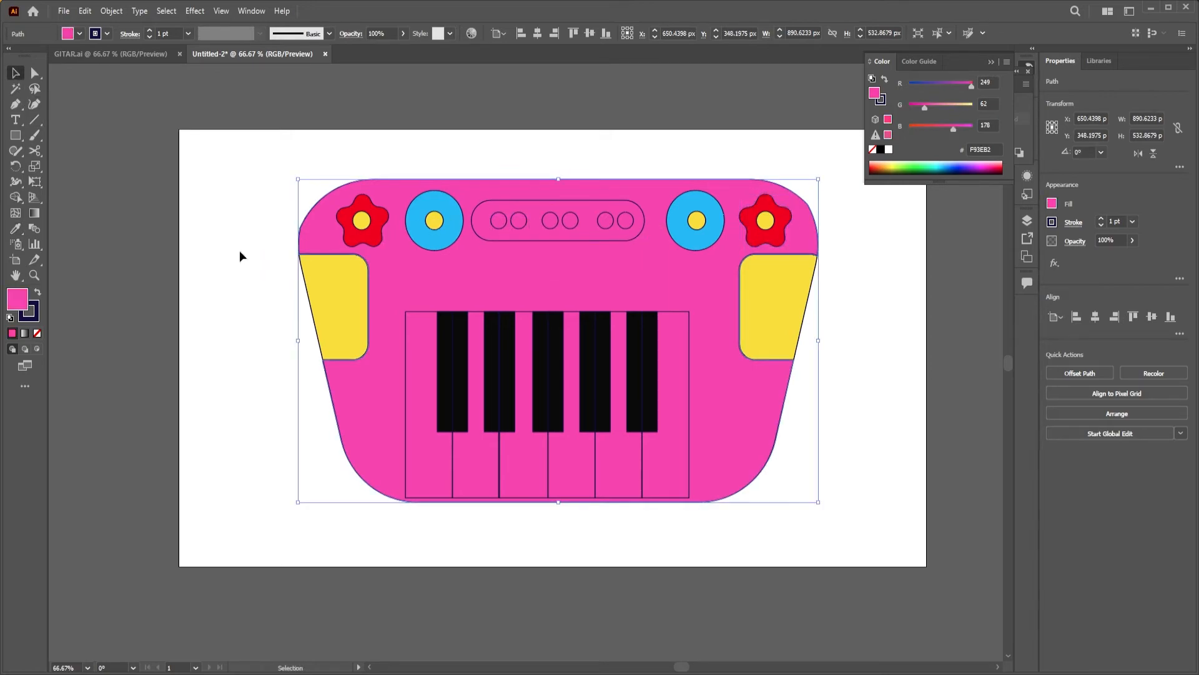
Fill the first small circle in the top button row with dark blue
click(498, 227)
double_click(16, 298)
click(901, 371)
click(862, 348)
click(1024, 304)
Fill the second small circle in the button row with bright green 0FF23A
click(522, 227)
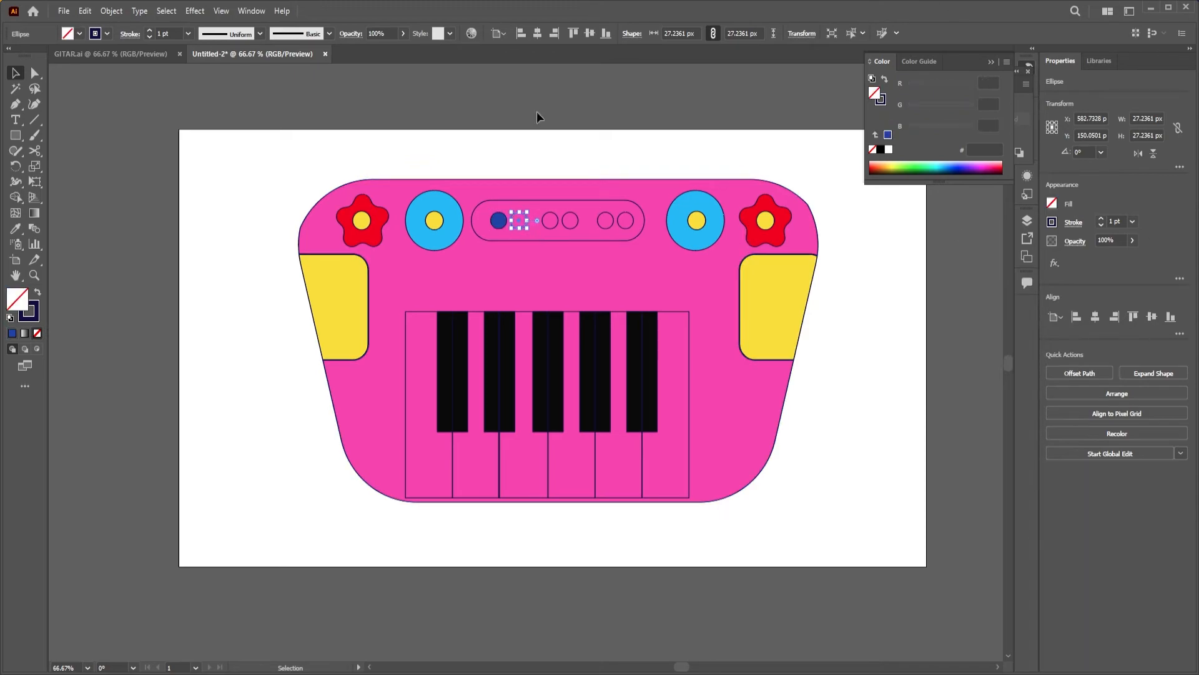
double_click(19, 303)
text(0CA328)
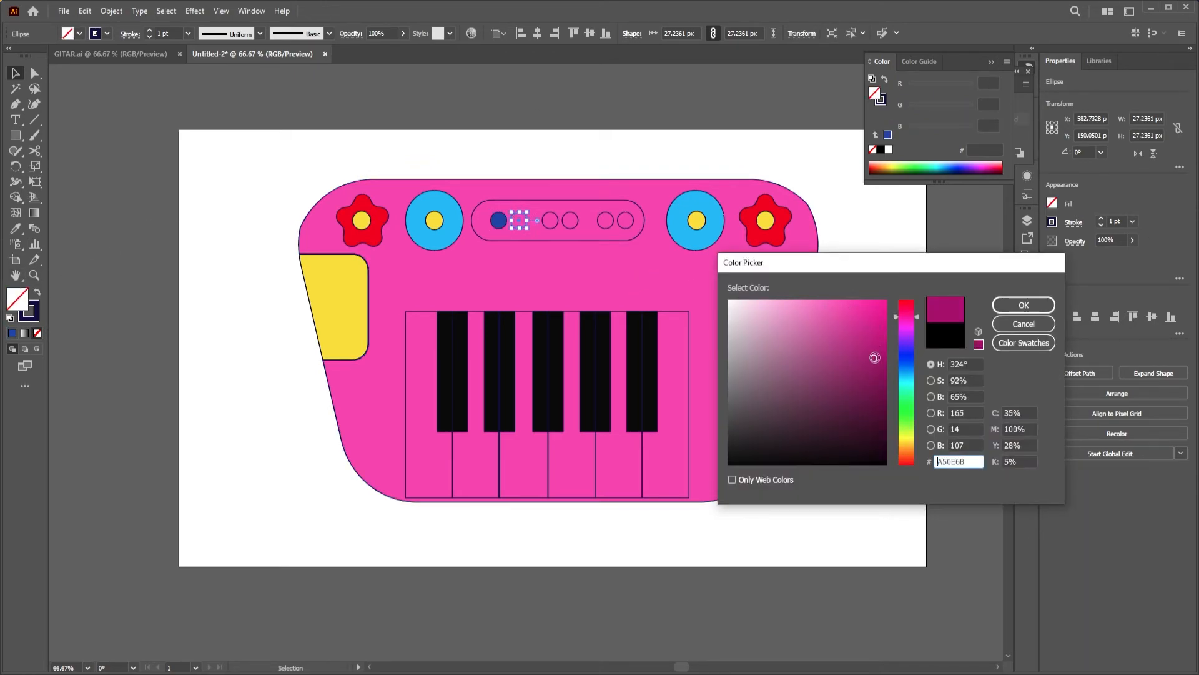
drag(833, 322, 877, 308)
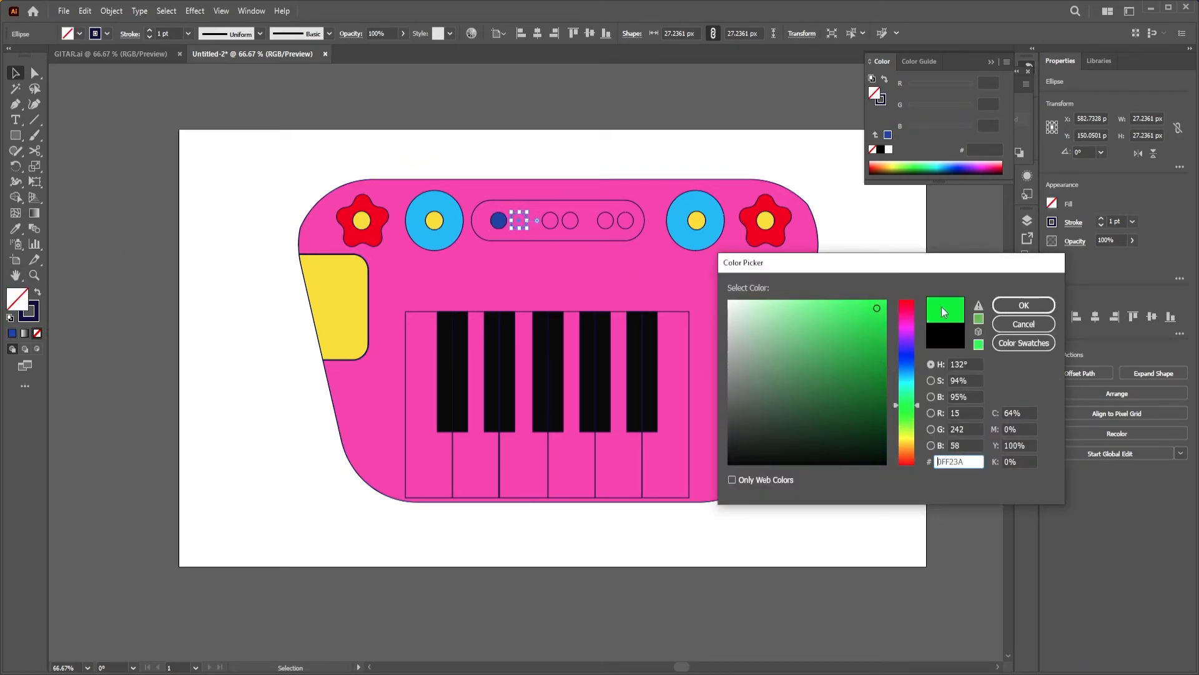
click(1023, 305)
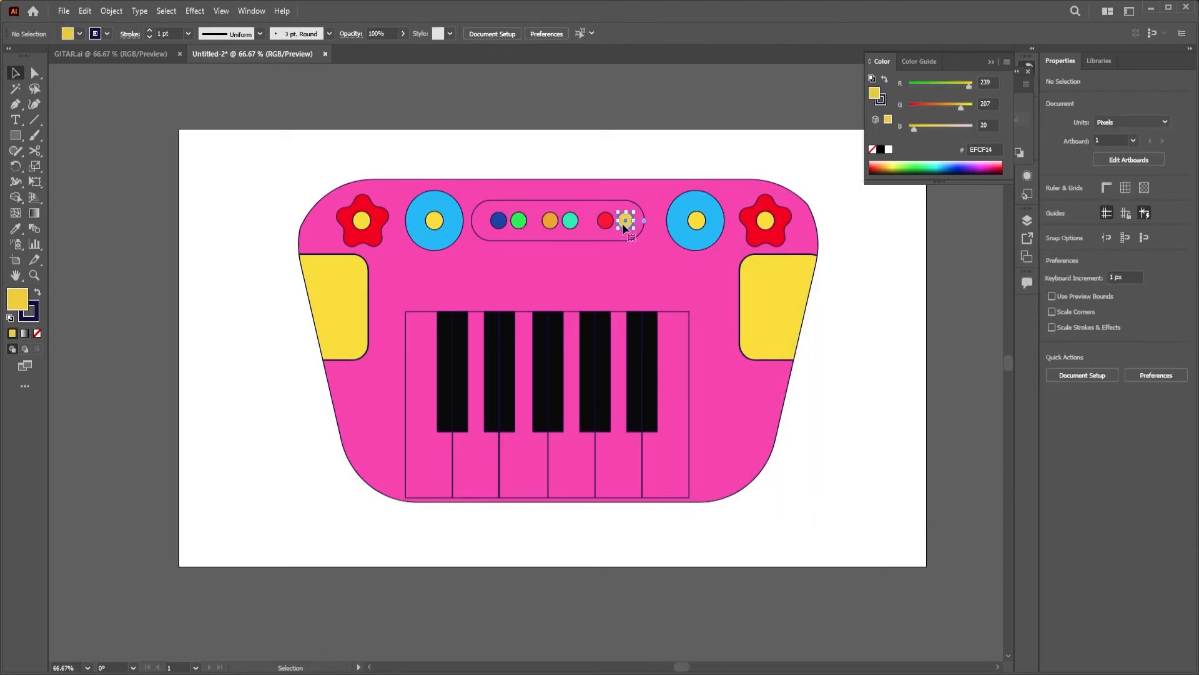
Fill the four remaining small circles with orange, turquoise, red and off-white F7F3E2
double_click(622, 223)
double_click(253, 219)
double_click(22, 301)
text(F7F3E2)
click(1023, 306)
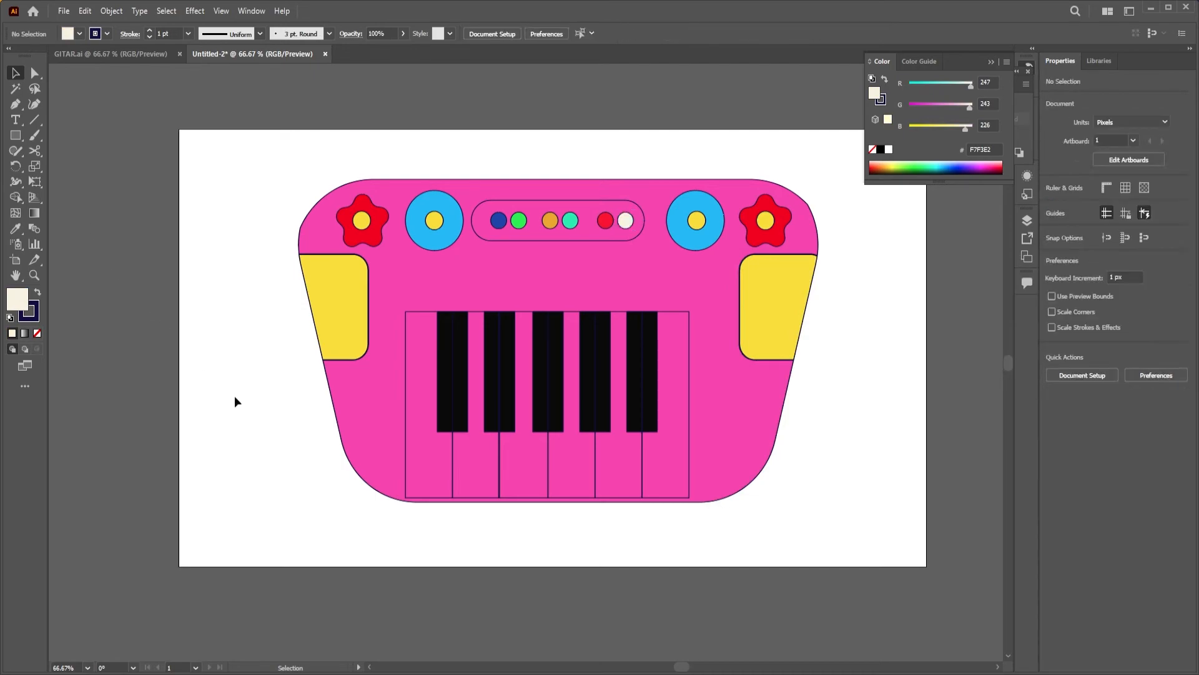
Undo the last two changes and bring the five black keys to the front
key(ctrl+z)
key(ctrl+z)
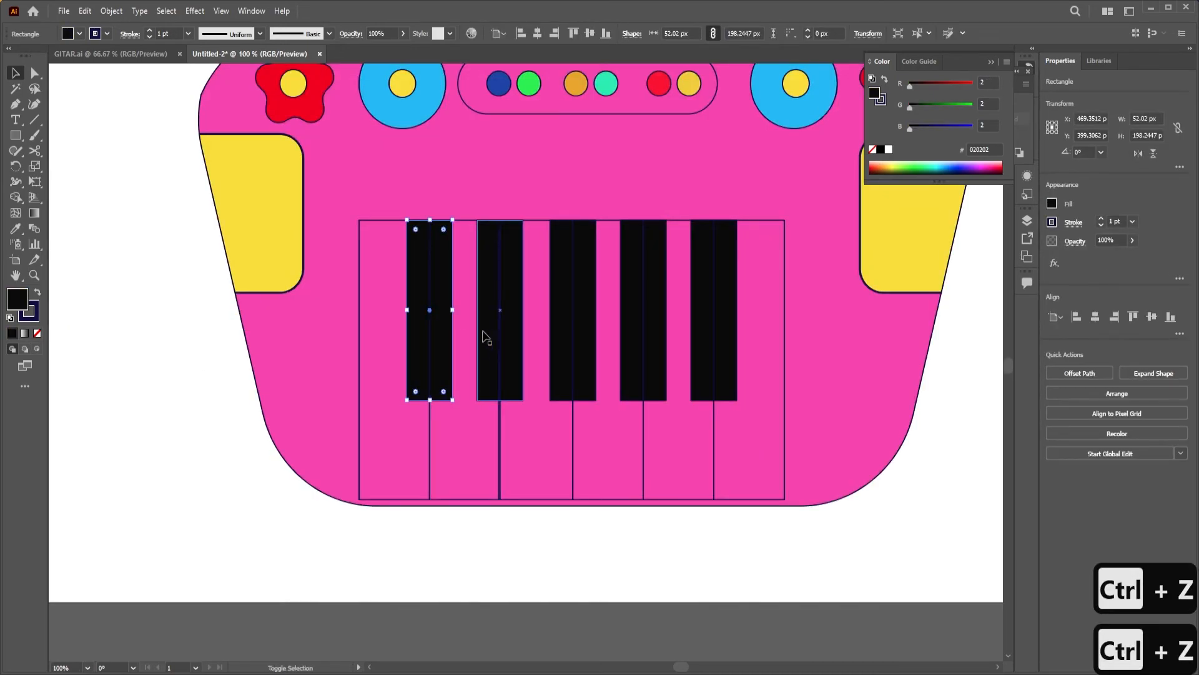
shift+click(483, 332)
shift+click(573, 335)
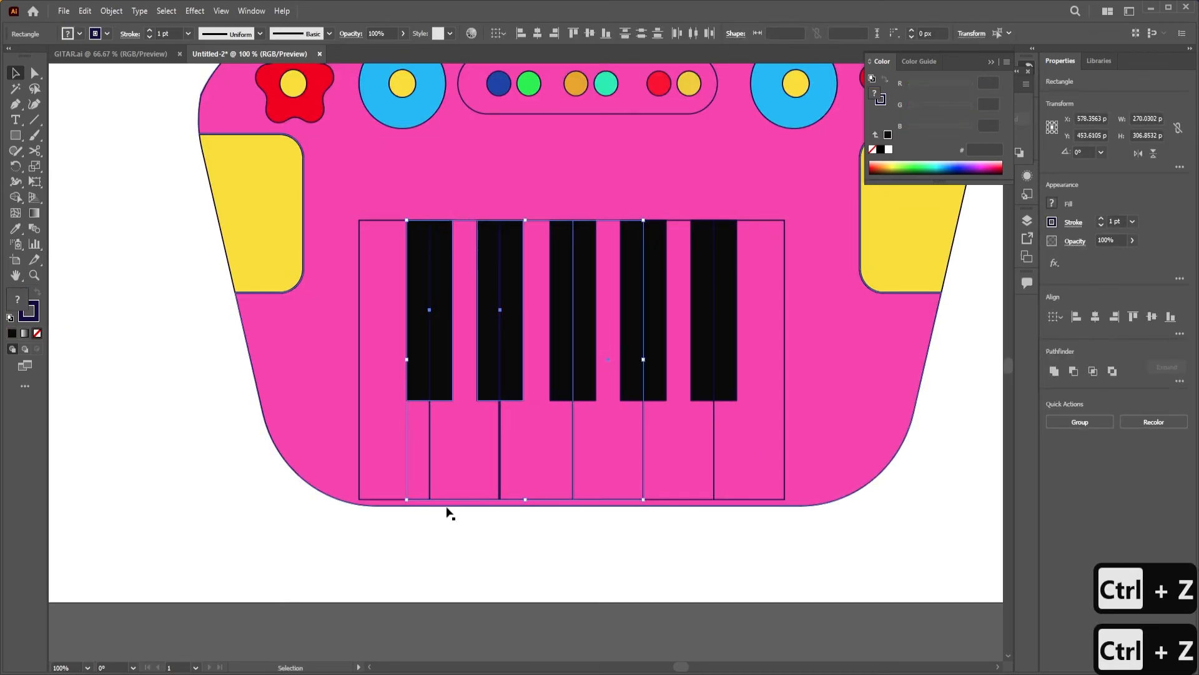
click(447, 524)
click(413, 378)
shift+click(491, 380)
shift+click(562, 376)
shift+click(626, 375)
shift+click(693, 372)
right_click(414, 367)
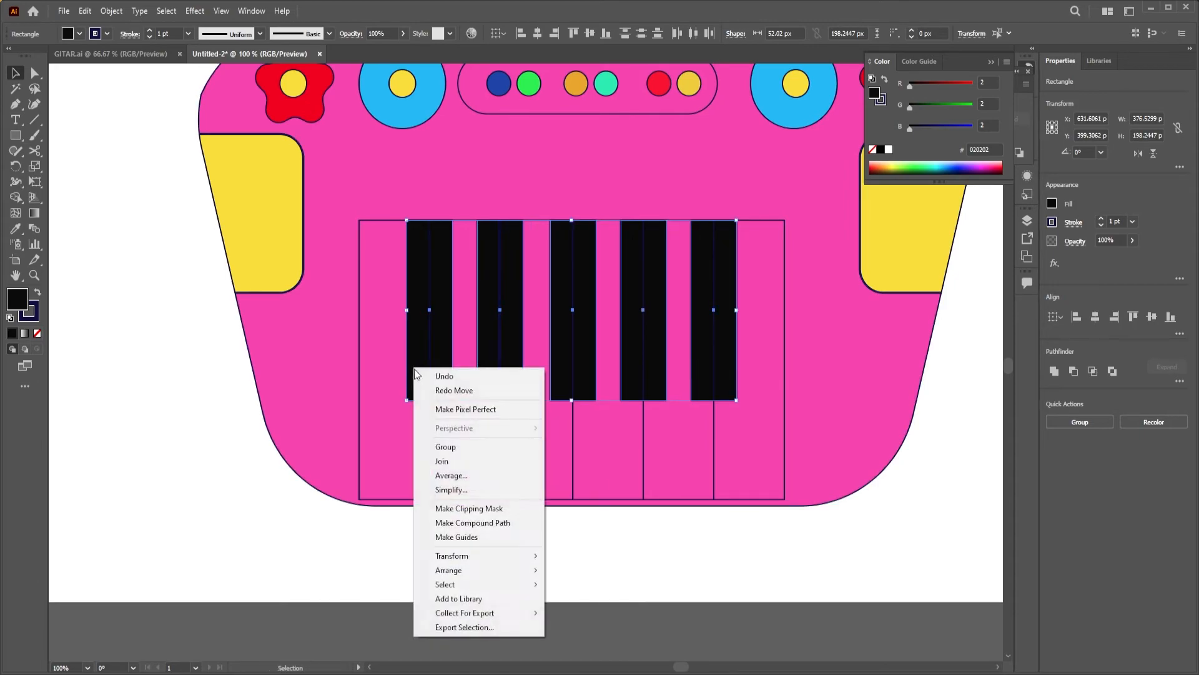
click(584, 570)
Fill all six wide piano keys with light grey-white EFEFEF
click(359, 448)
shift+click(498, 433)
shift+click(552, 238)
shift+click(609, 225)
shift+click(684, 225)
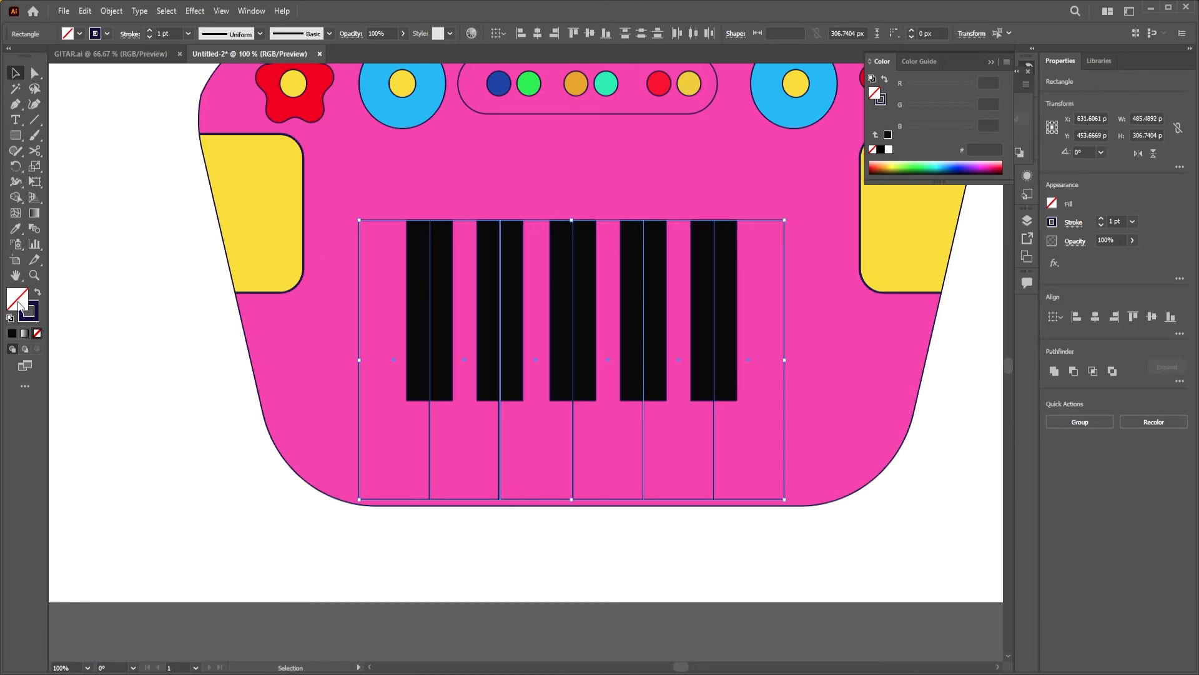
double_click(18, 299)
click(1017, 306)
click(558, 560)
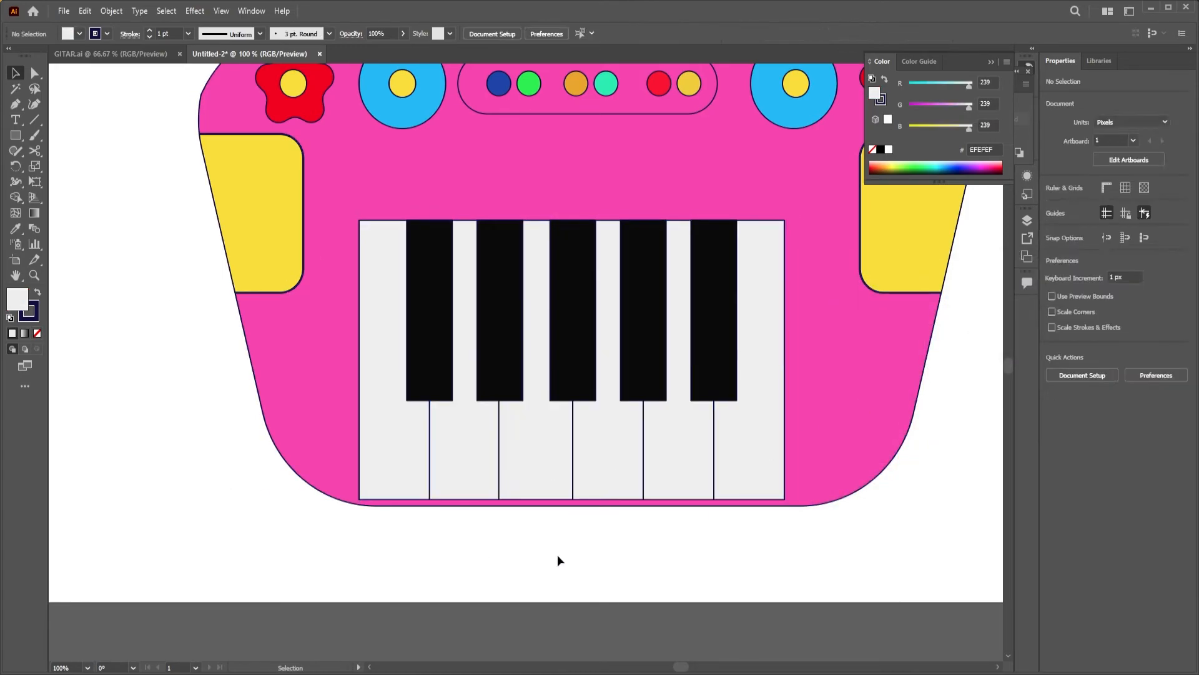
Group all parts of the finished toy keyboard in GITAR.ai
scroll(558, 555, down, 2)
scroll(558, 555, down, 1)
scroll(807, 441, up, 1)
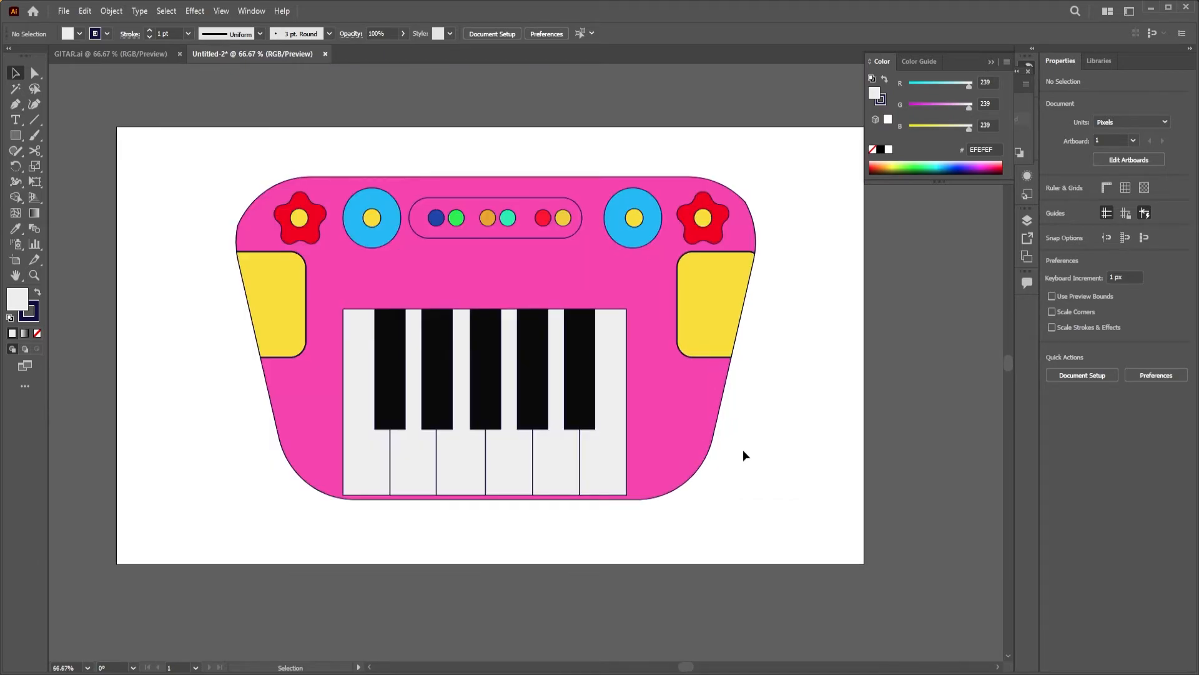
scroll(387, 518, down, 1)
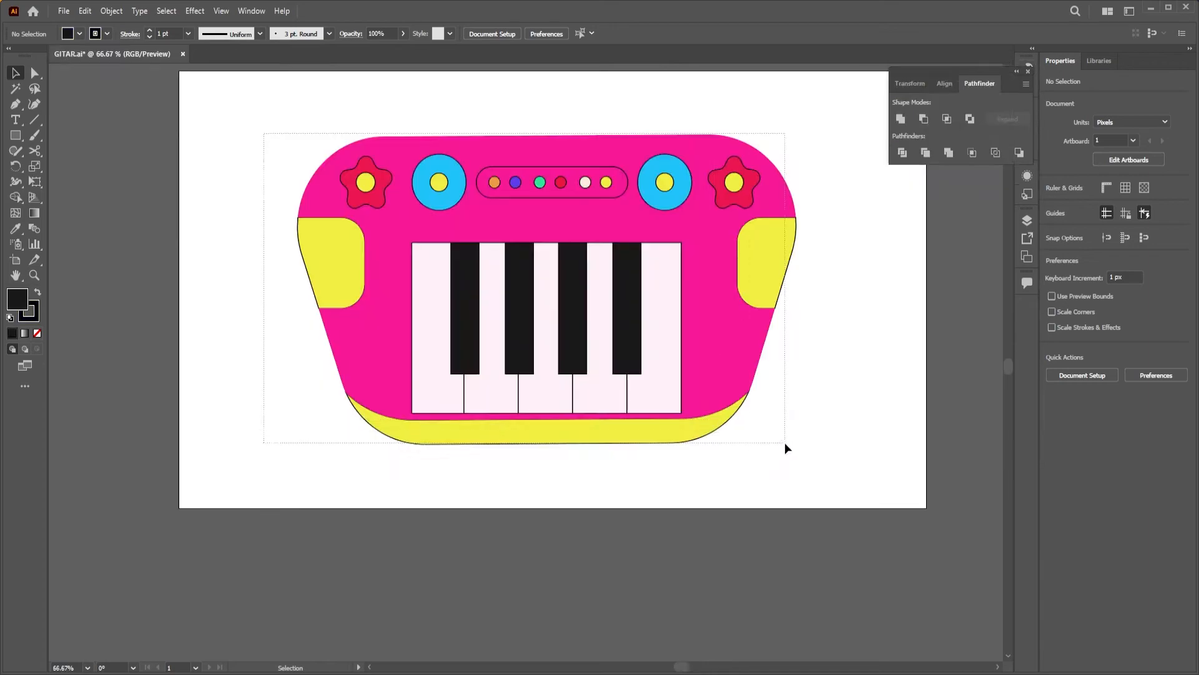
click(719, 359)
right_click(646, 365)
click(463, 108)
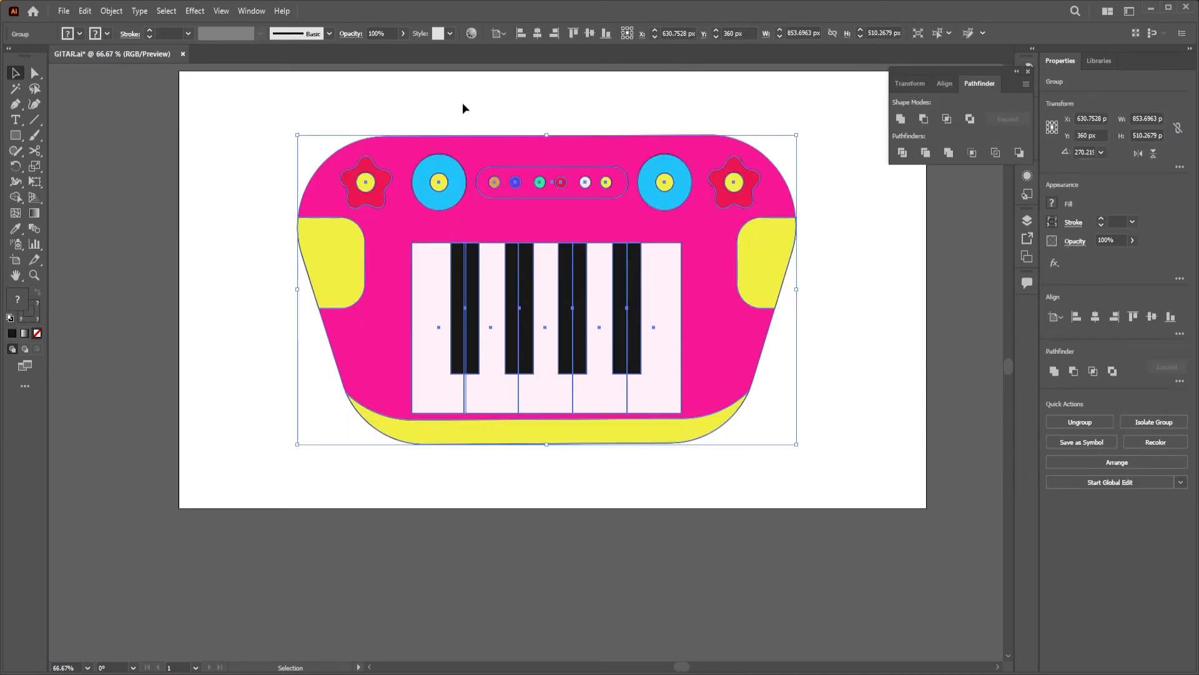
Apply the 3D Inflate effect to the keyboard group
click(246, 12)
click(328, 153)
click(985, 184)
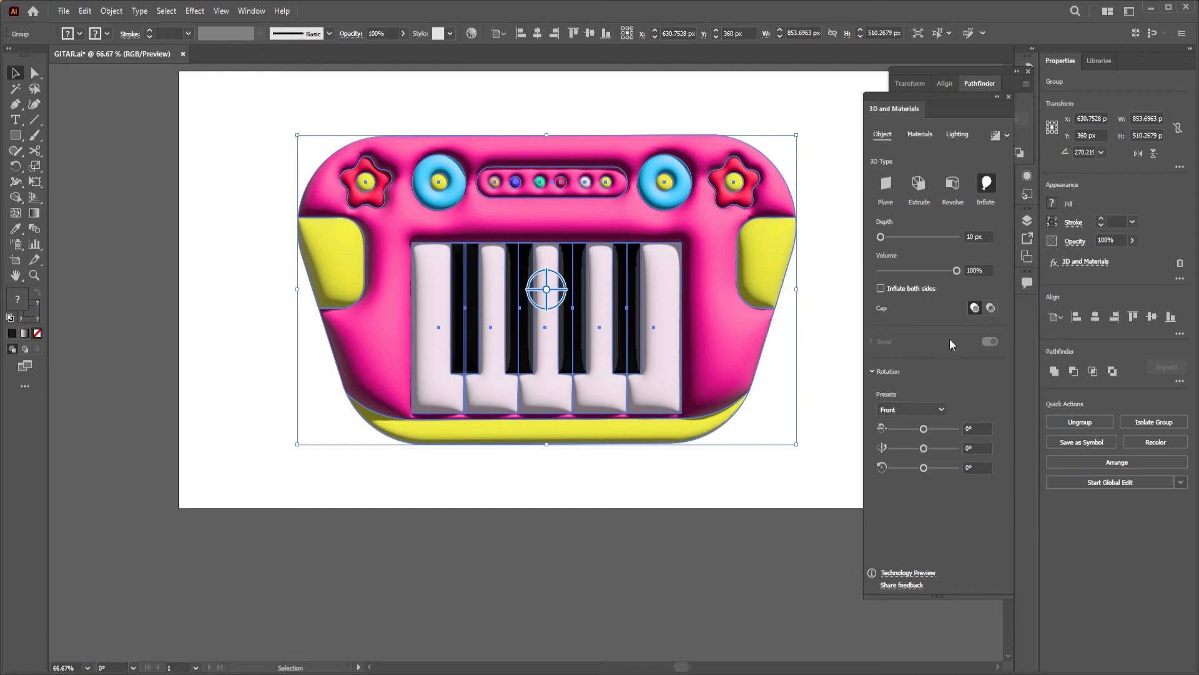
Rotate the inflated keyboard 25° around X, 20° around Y and 30° around Z
click(979, 428)
text(25)
key(Tab)
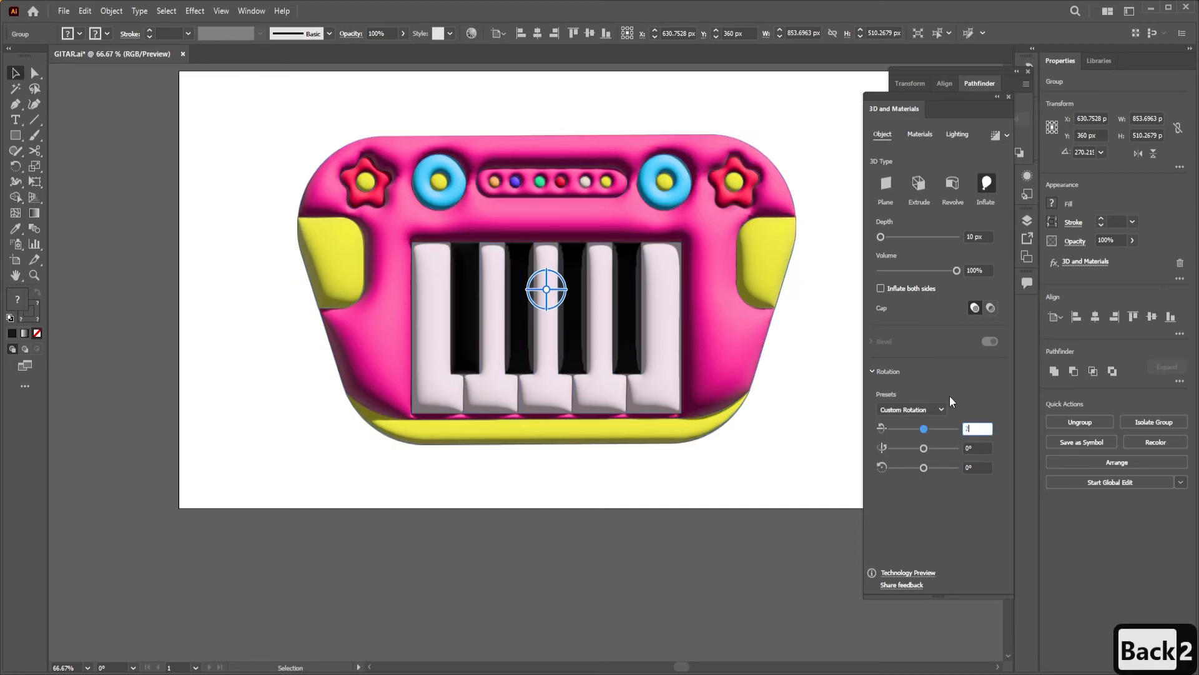
key(BackSpace)
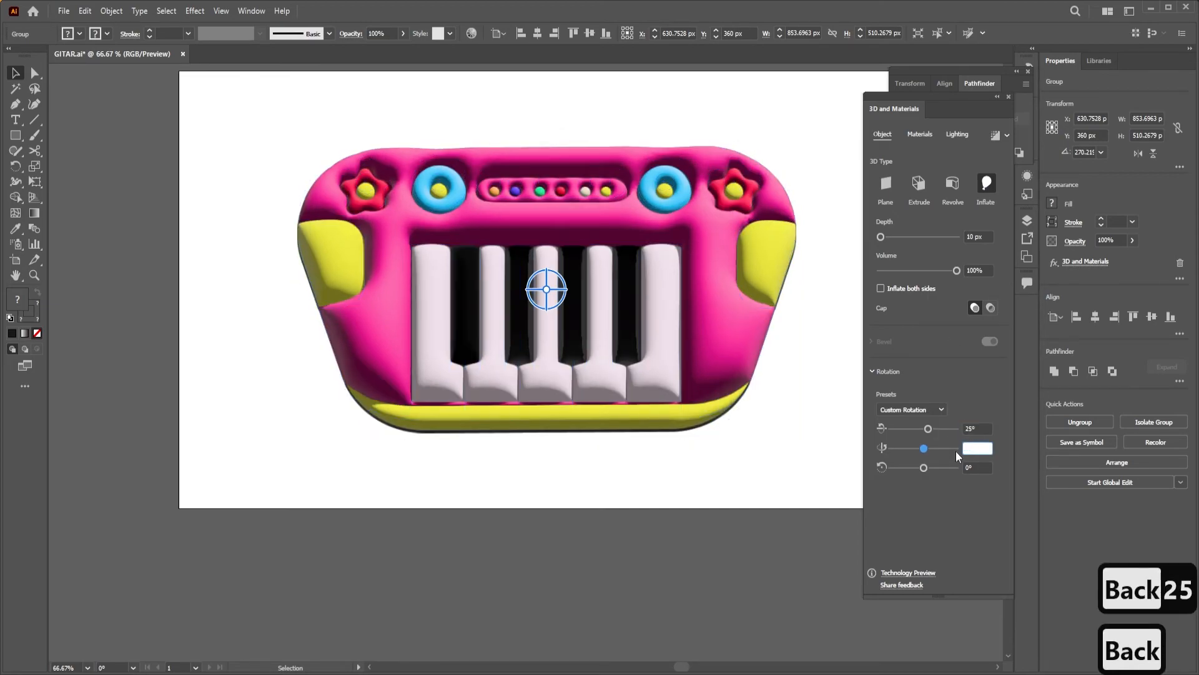
text(20)
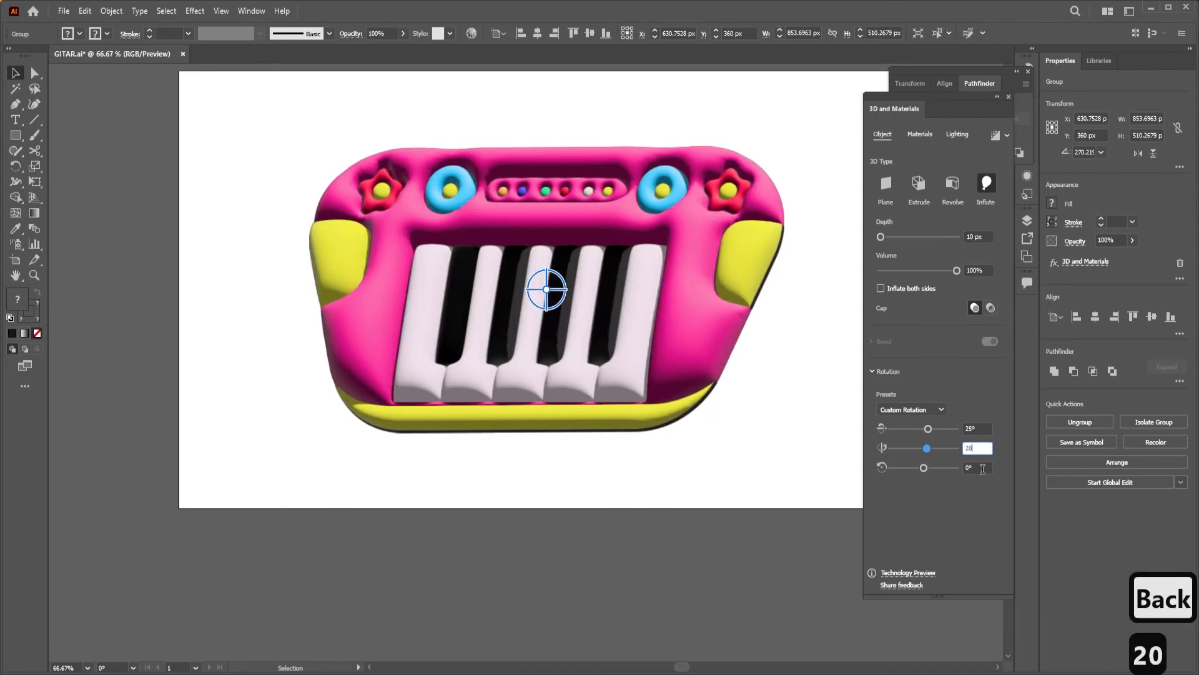
drag(982, 469, 966, 468)
key(BackSpace)
text(30)
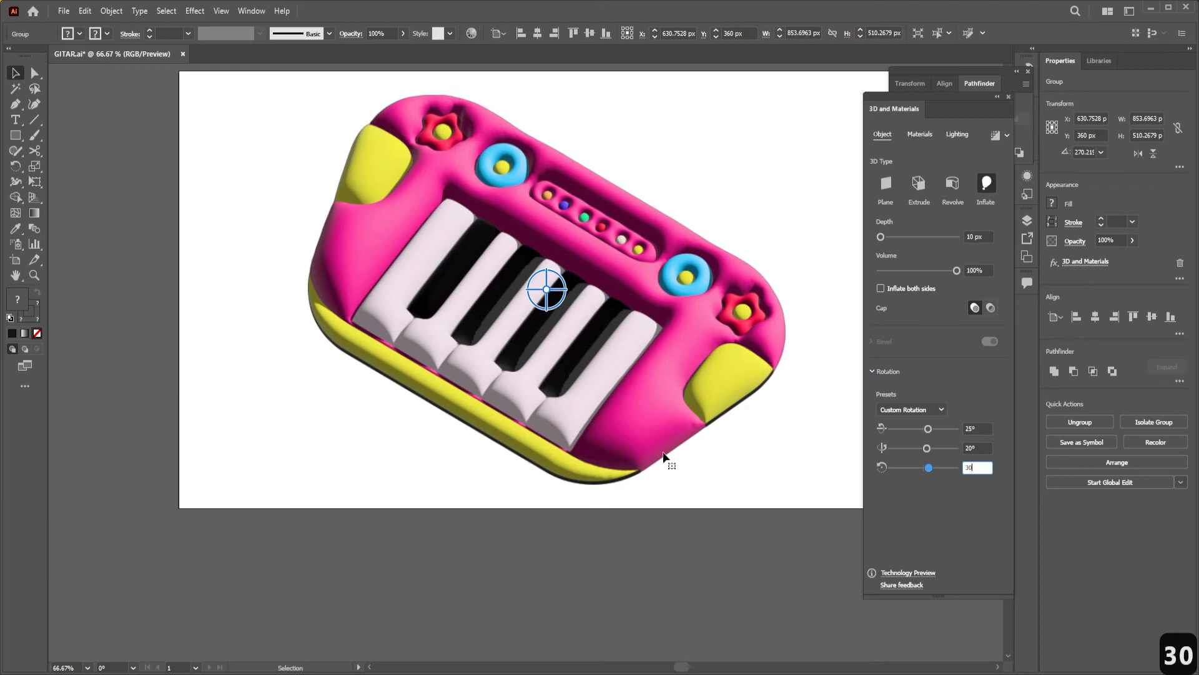
Set the inflated keyboard's depth to 100 px and deselect it
click(987, 182)
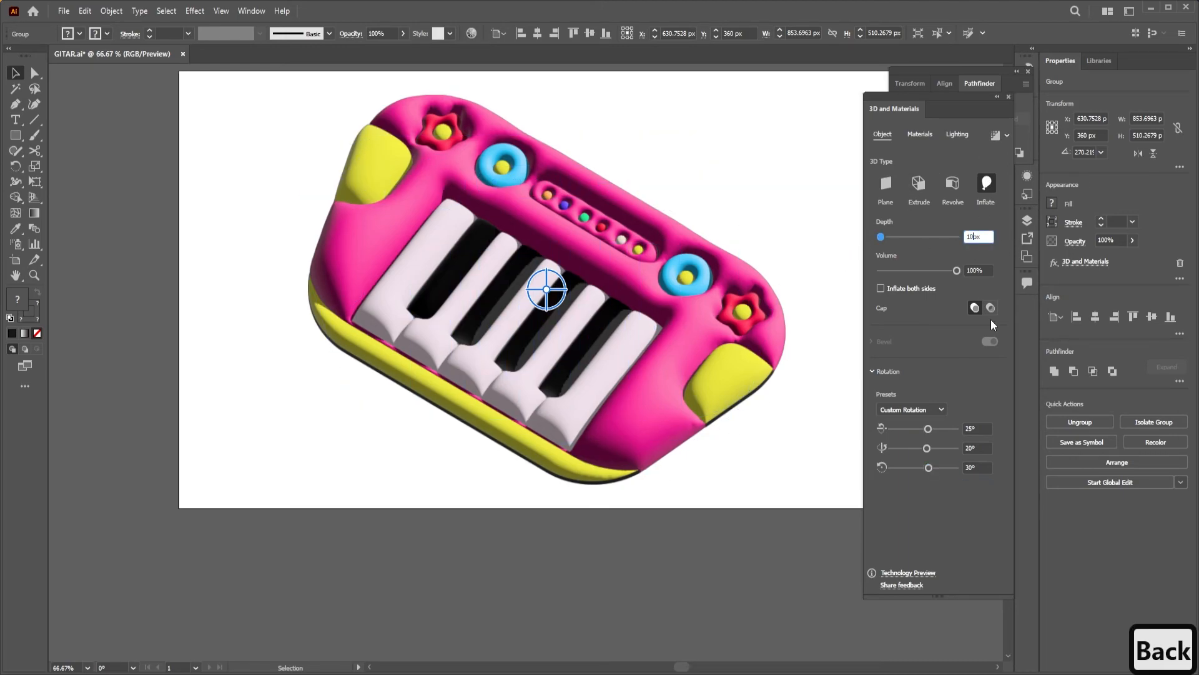
text(0)
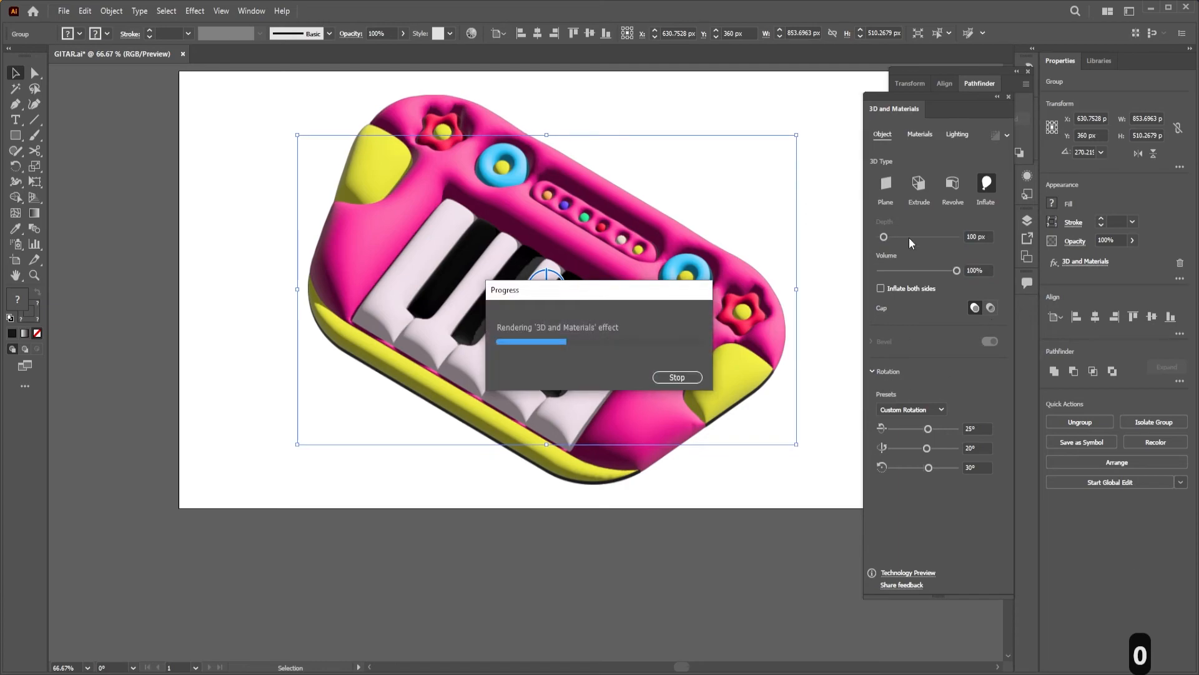
click(701, 473)
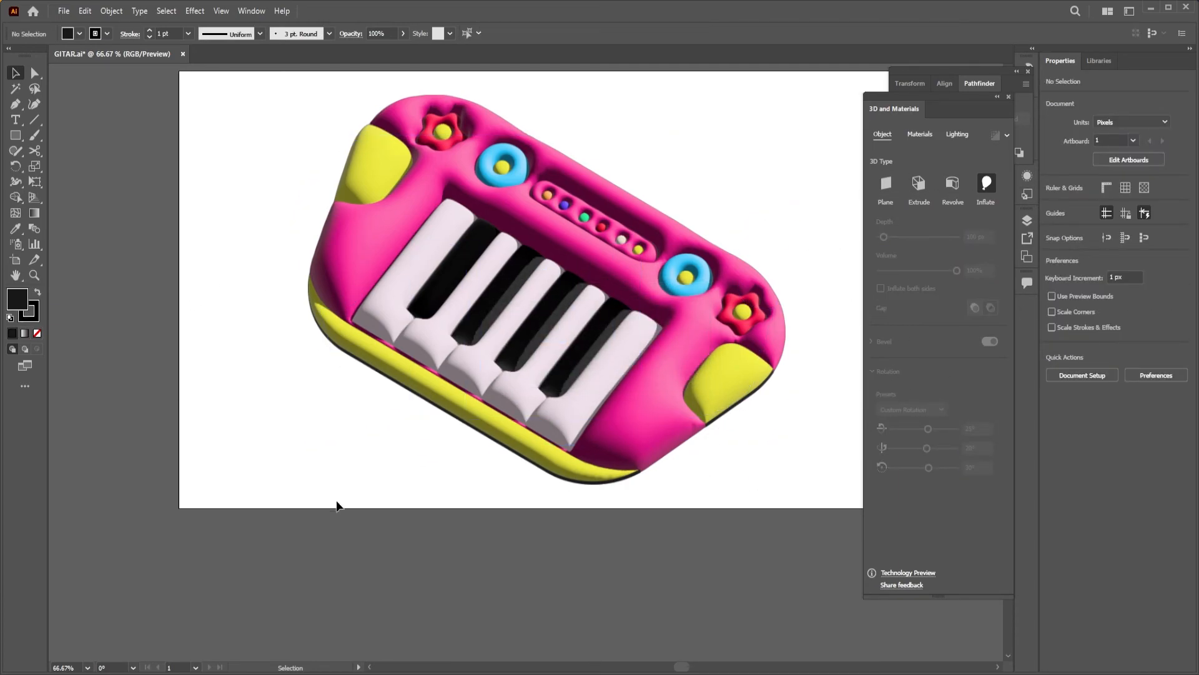
Undo the depth, Z rotation and Y rotation changes, and shift the keyboard group to about X 593 px, Y 376 px
key(ctrl+z)
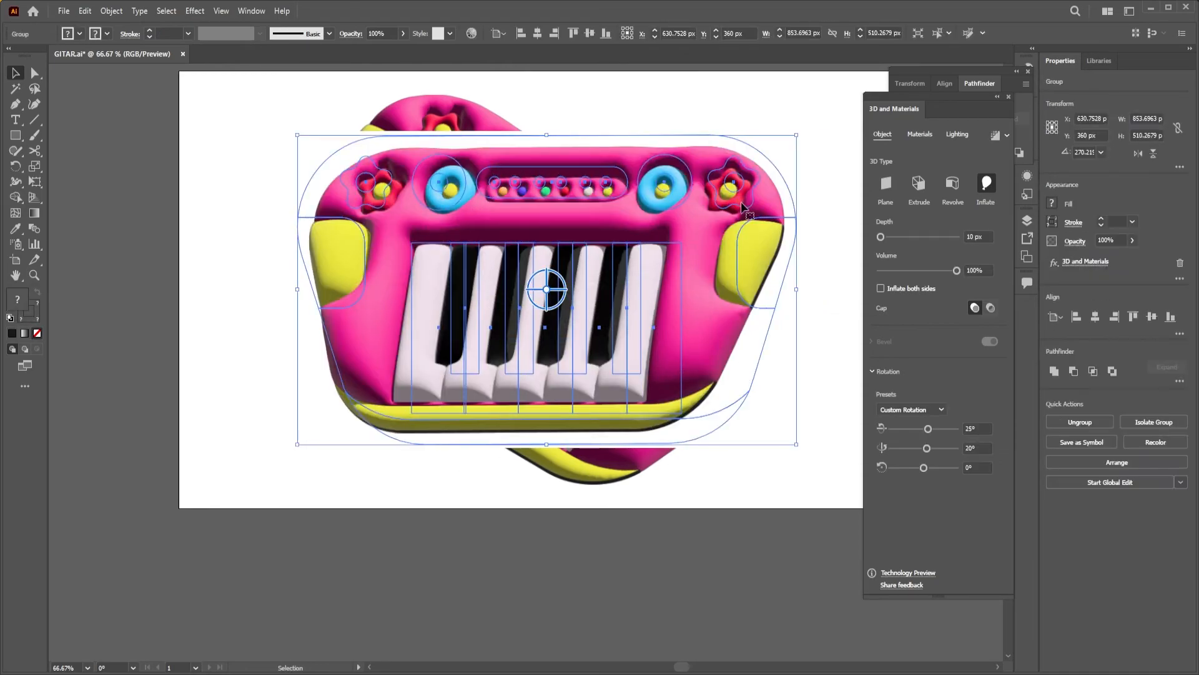
click(1008, 96)
click(838, 209)
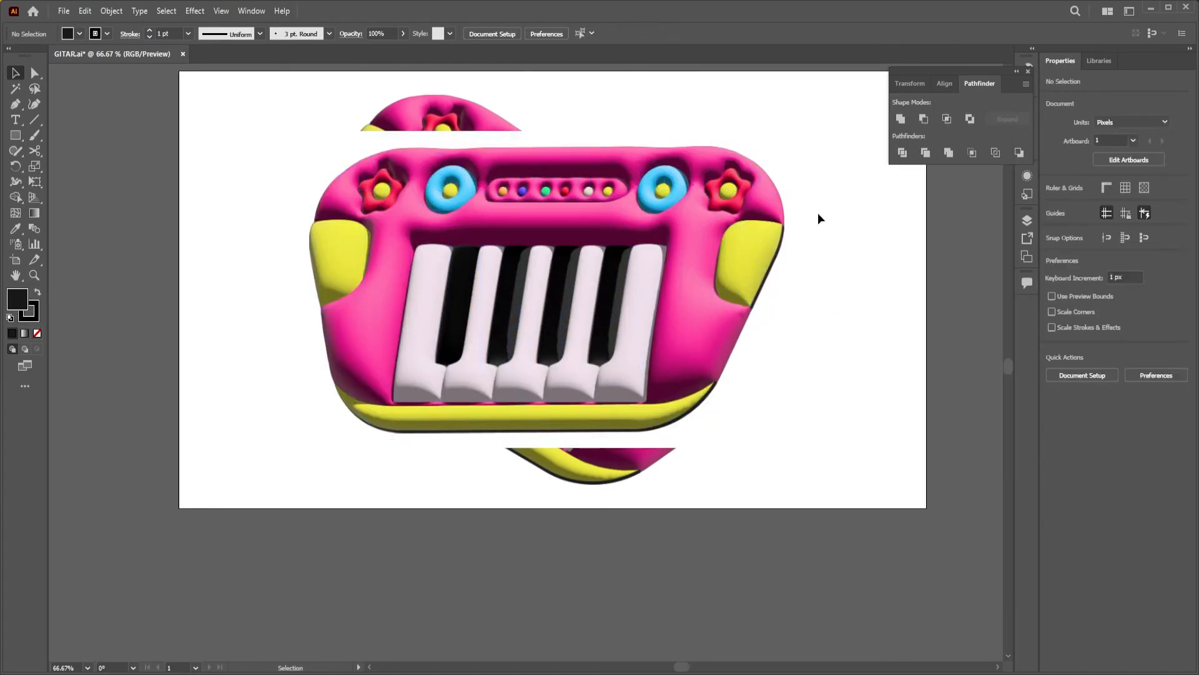
key(a)
key(ctrl+z)
mouse_move(502, 219)
mouse_down()
mouse_move(485, 255)
mouse_move(458, 237)
mouse_move(486, 227)
mouse_up()
Set the keyboard's inflate volume to 63% and its rotation to 0° X, 10° Y and 0° Z
click(252, 11)
click(293, 118)
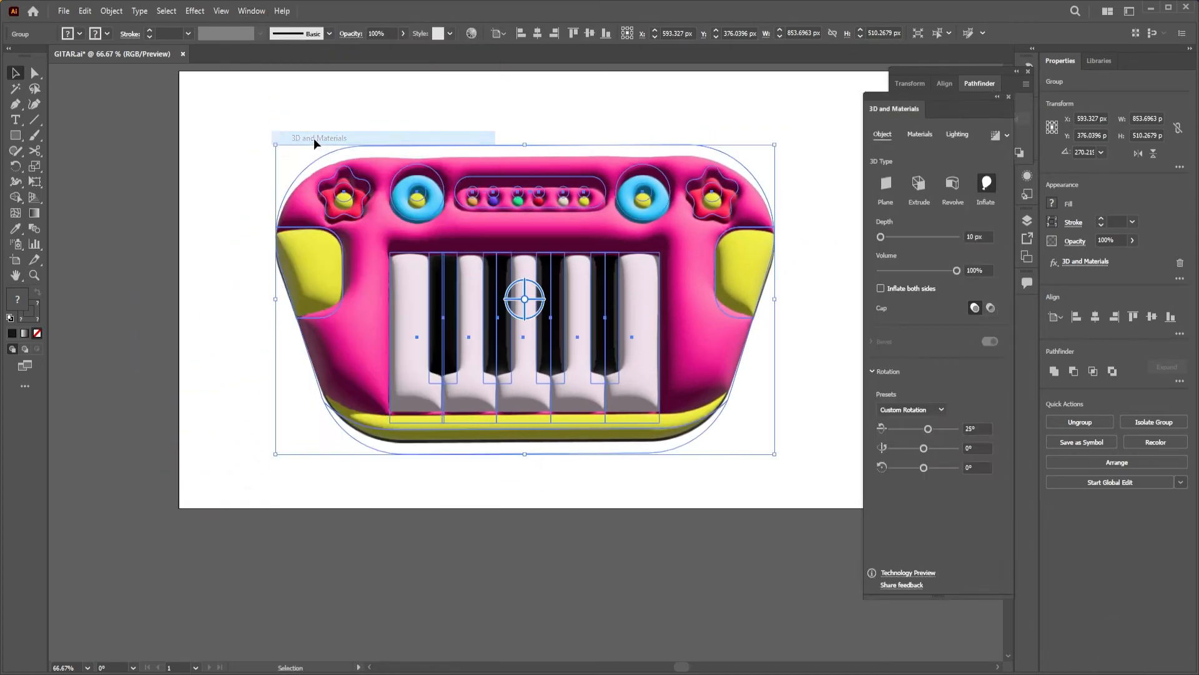
drag(956, 271, 929, 271)
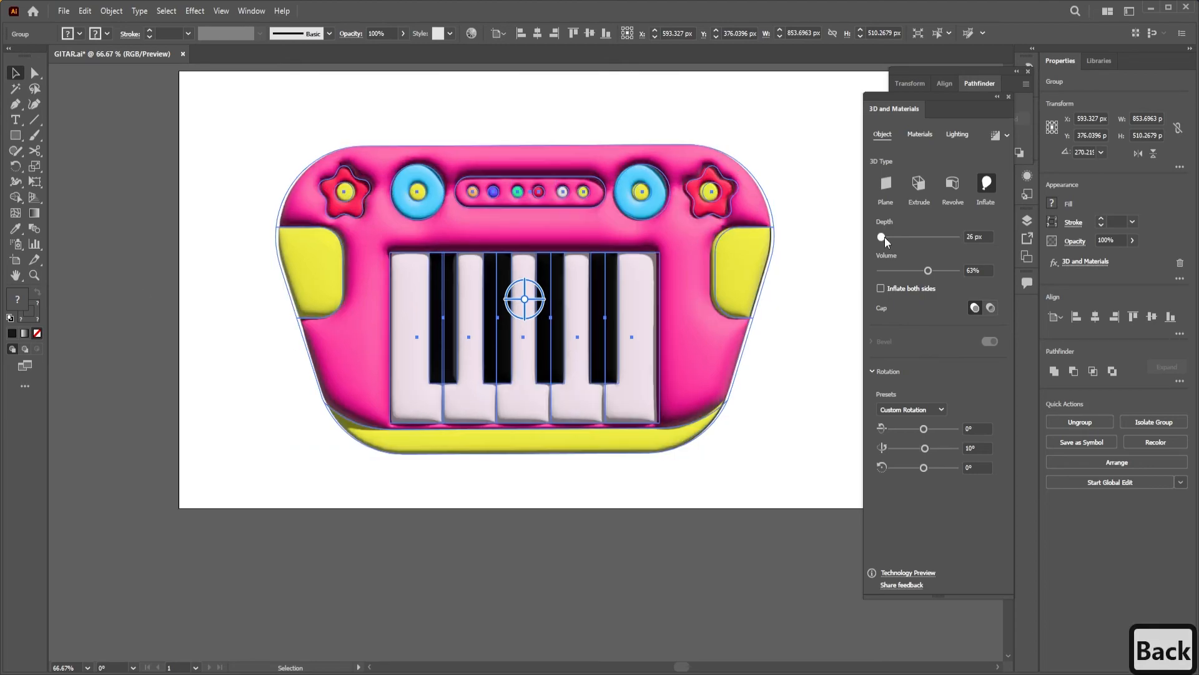
Try a greater inflate depth on the keyboard and undo it
drag(882, 237, 885, 238)
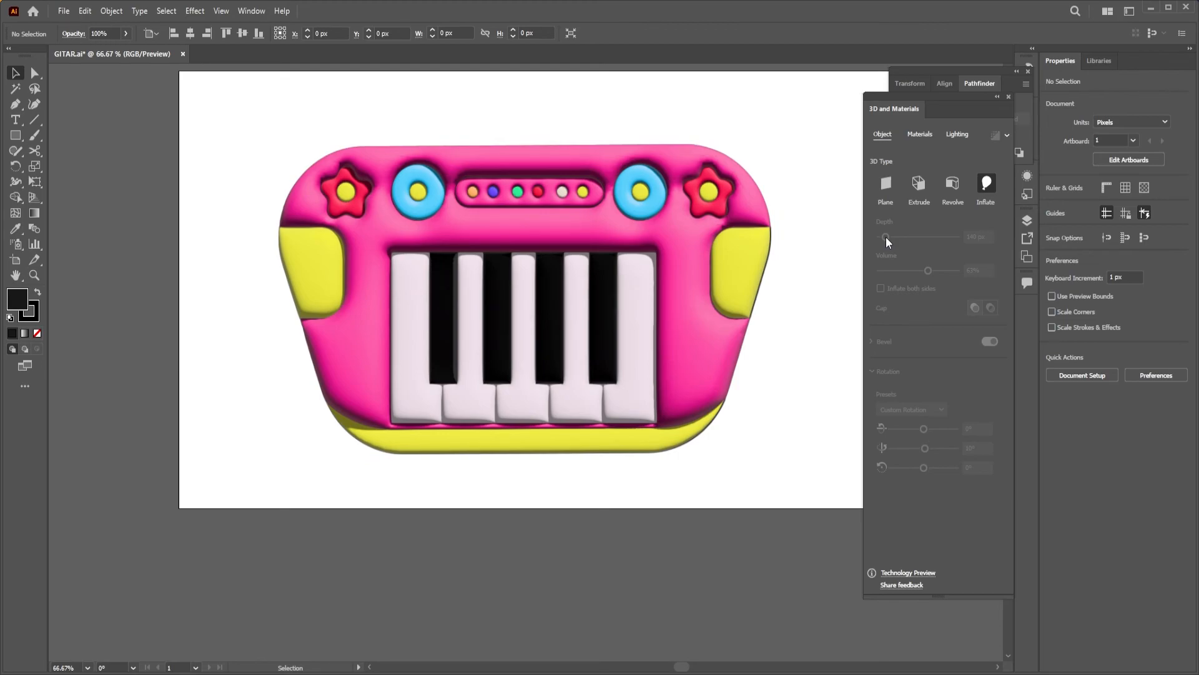
click(1008, 97)
key(ctrl+z)
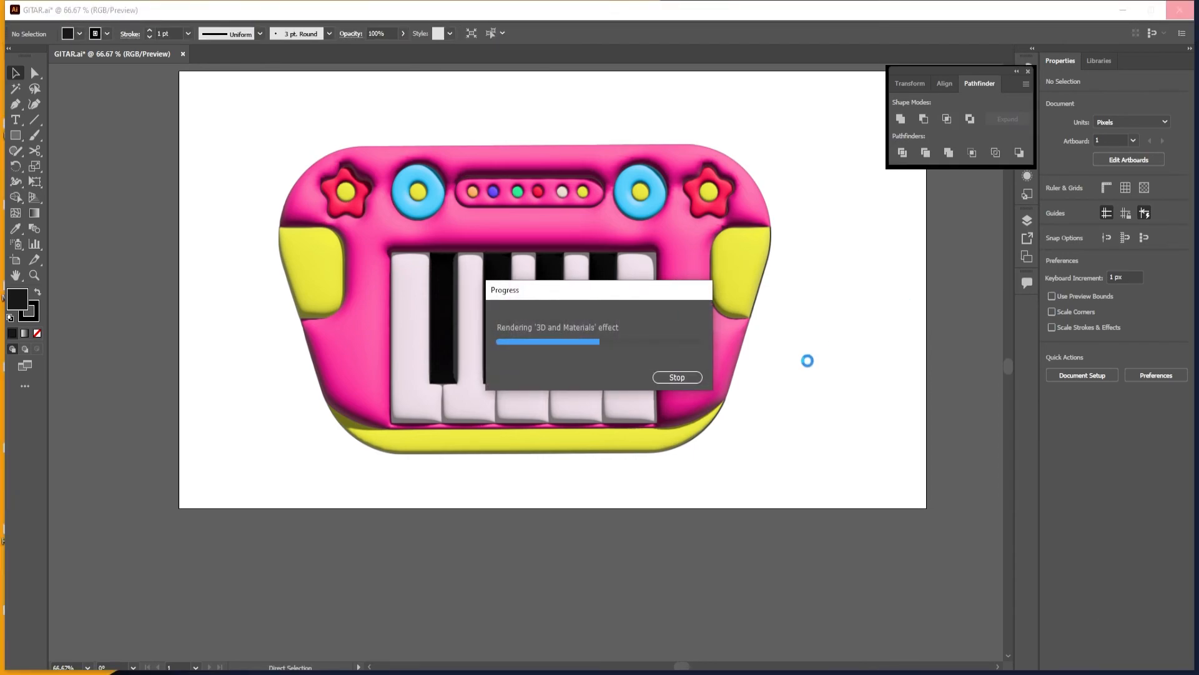
Set the Default material's metallic value to 0.06 and switch on shadows in the 3D lighting settings
click(250, 11)
click(319, 137)
click(920, 135)
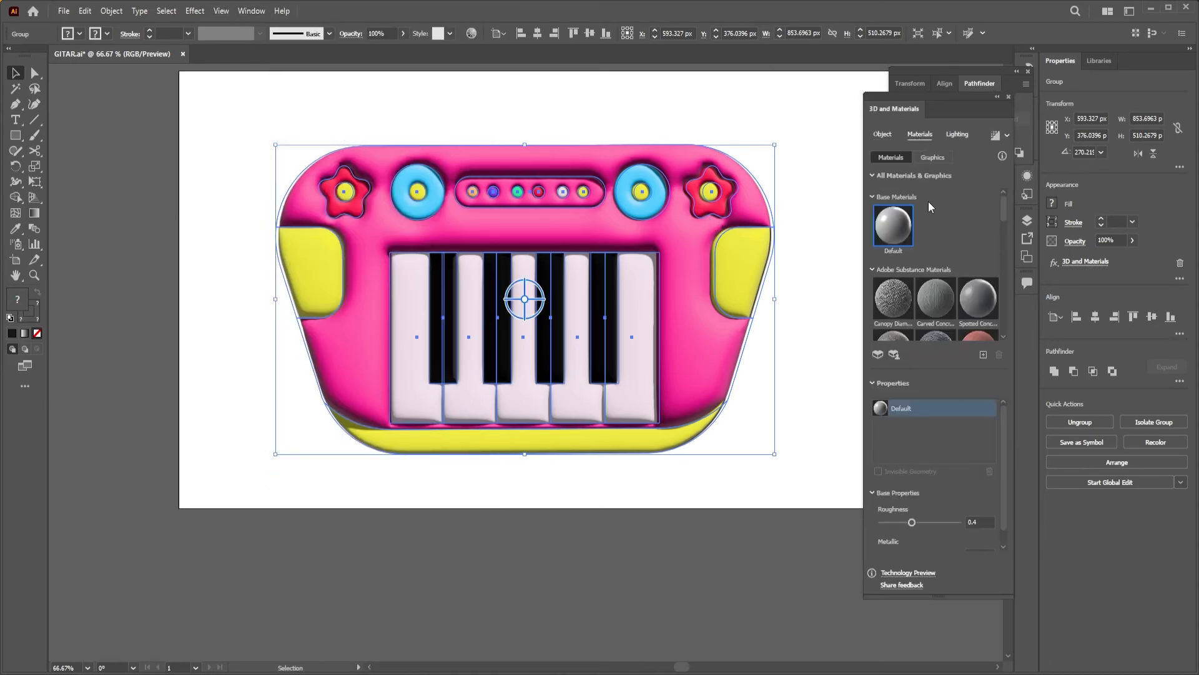
scroll(921, 503, down, 1)
drag(886, 540, 890, 540)
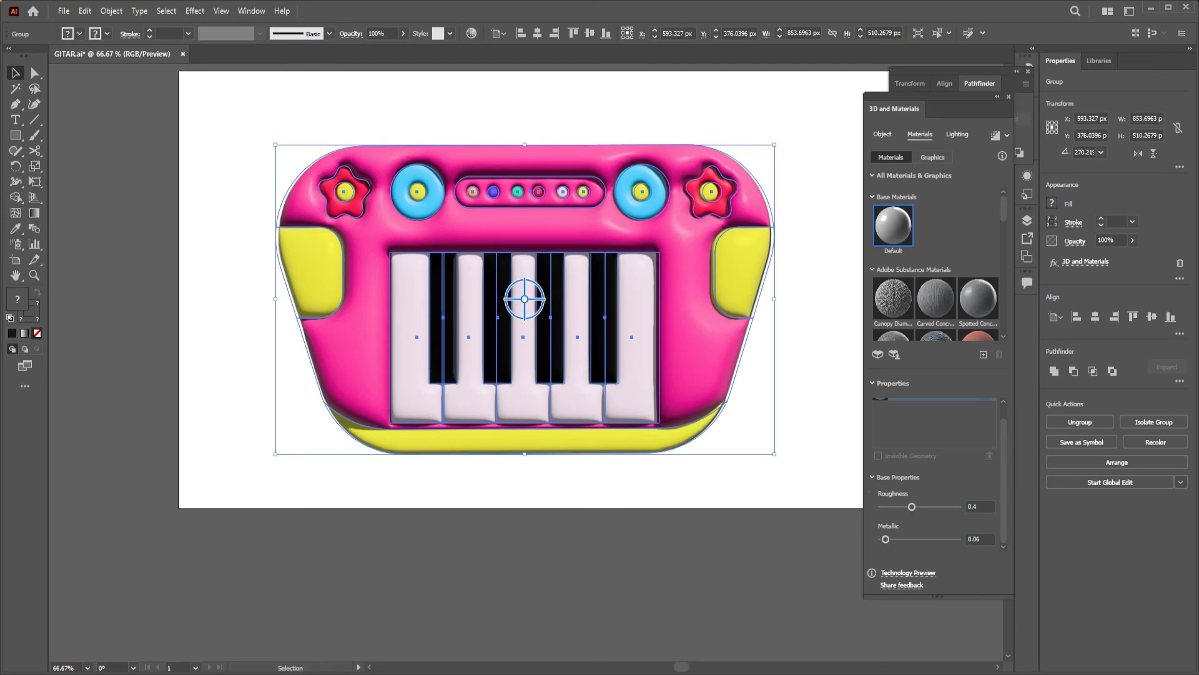
click(962, 137)
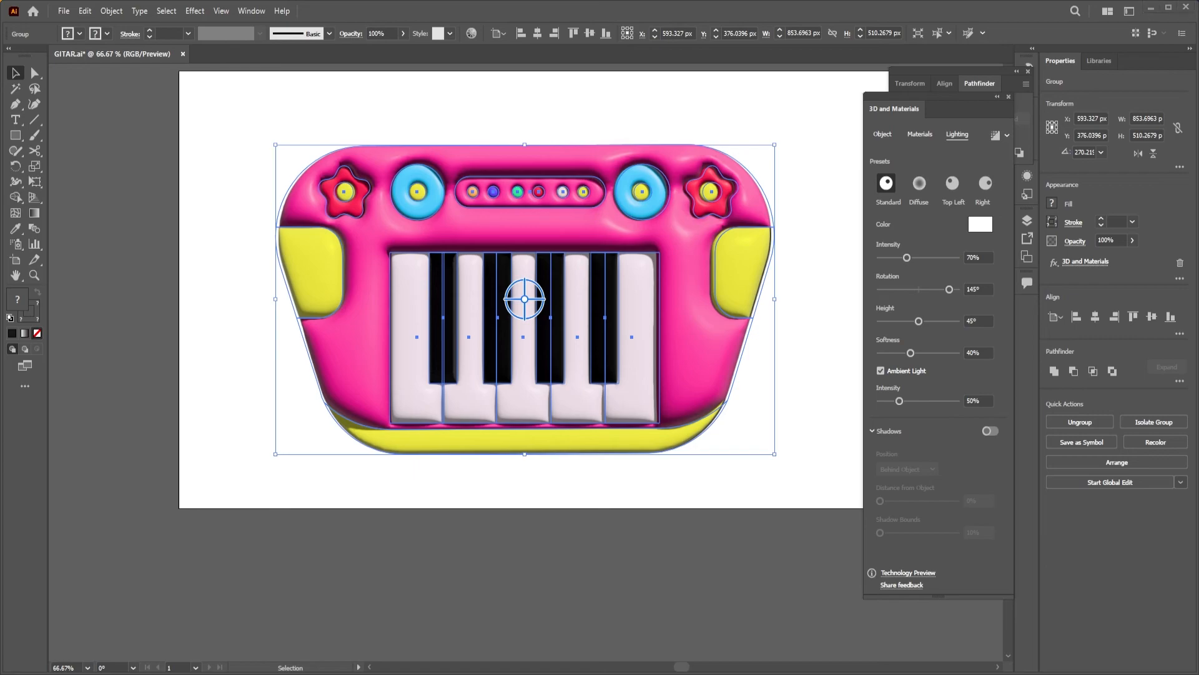
click(992, 431)
Inflate the keyboard on both sides and set its depth to 26 px
click(883, 134)
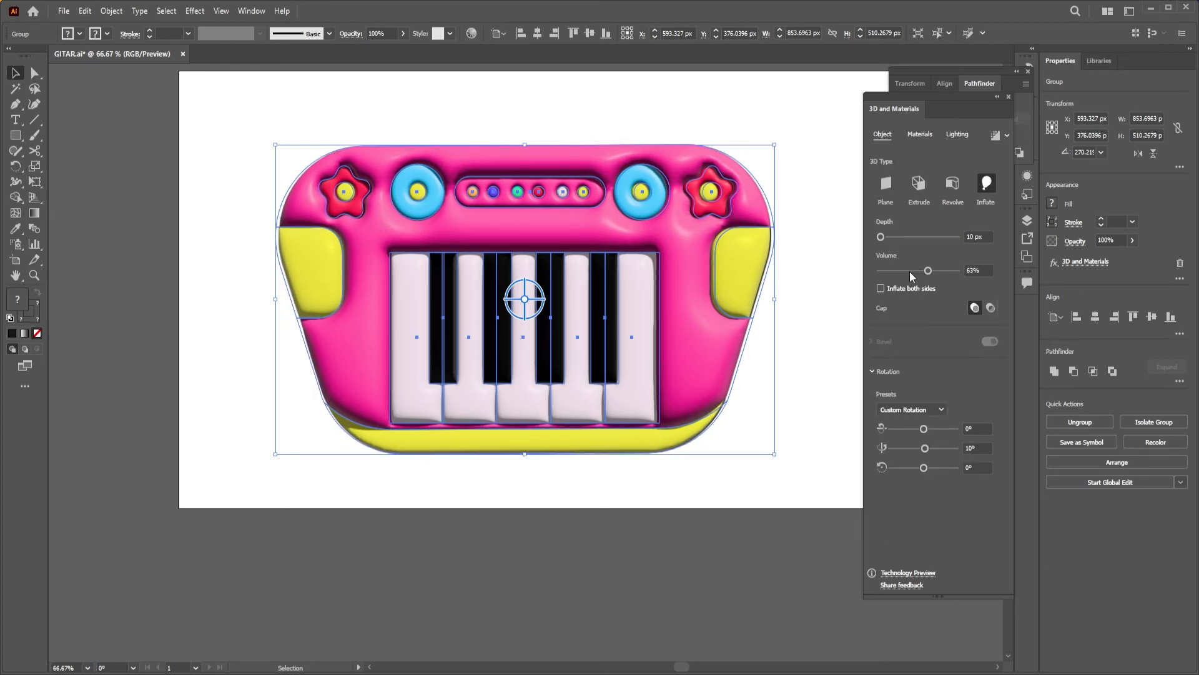
click(881, 288)
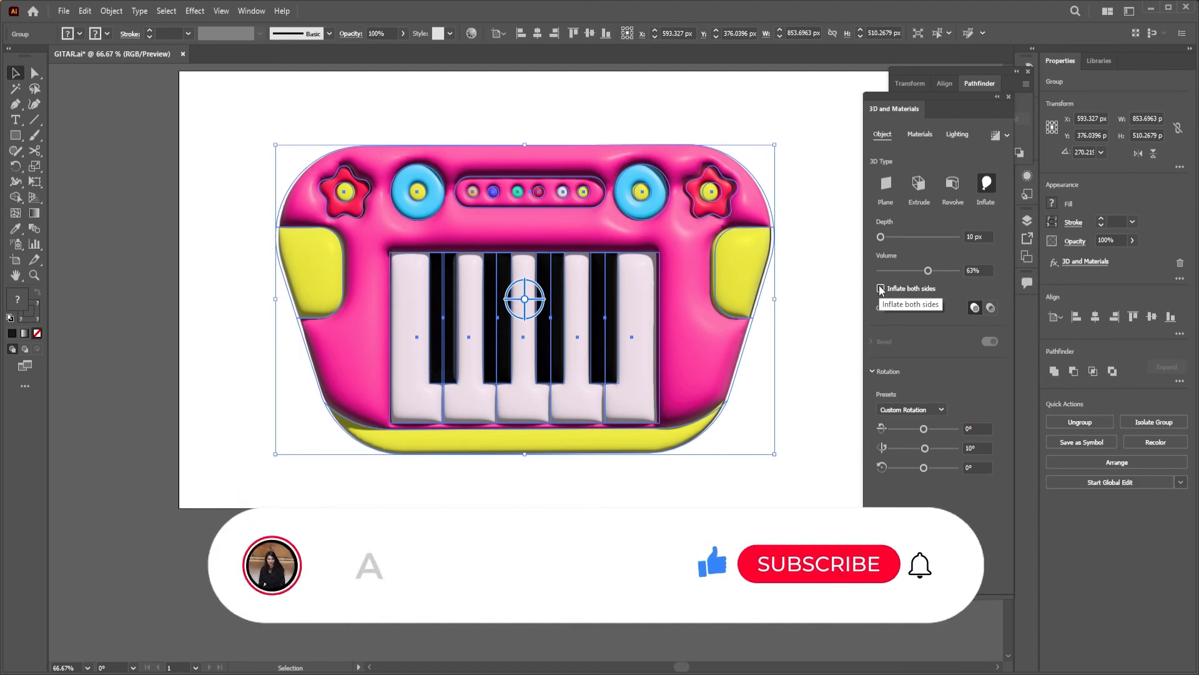
click(882, 238)
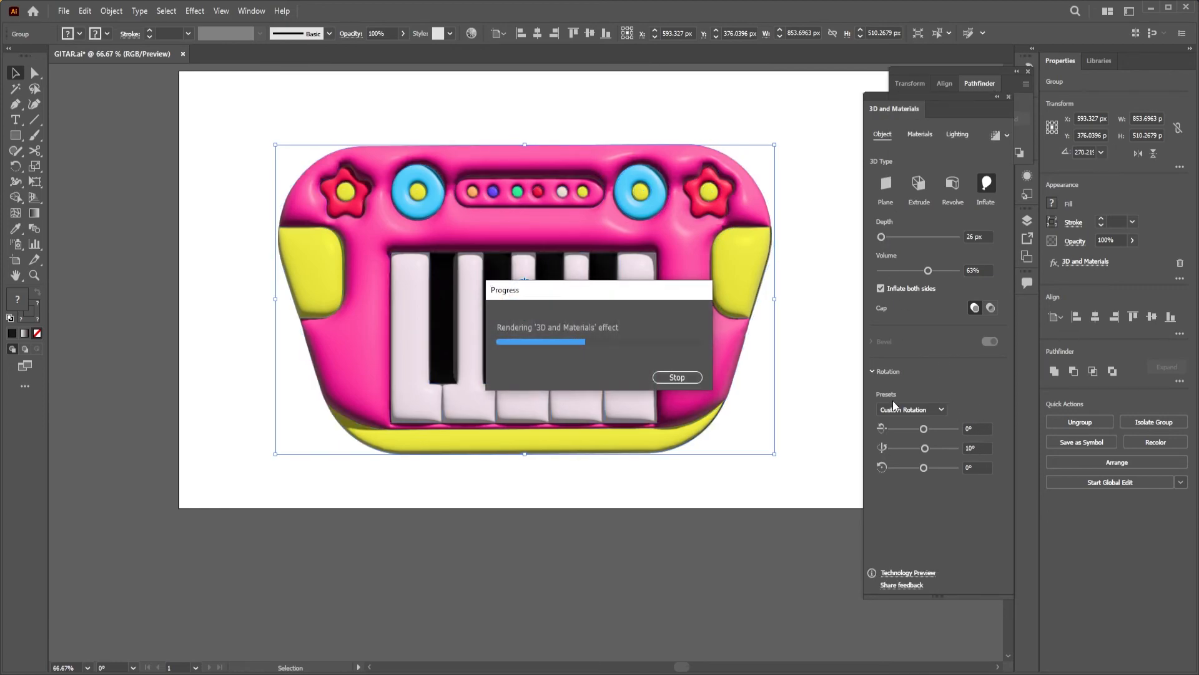
Set the keyboard's 3D rotation to 20° around X, 20° around Y and 30° around Z
click(976, 428)
key(BackSpace)
text(20)
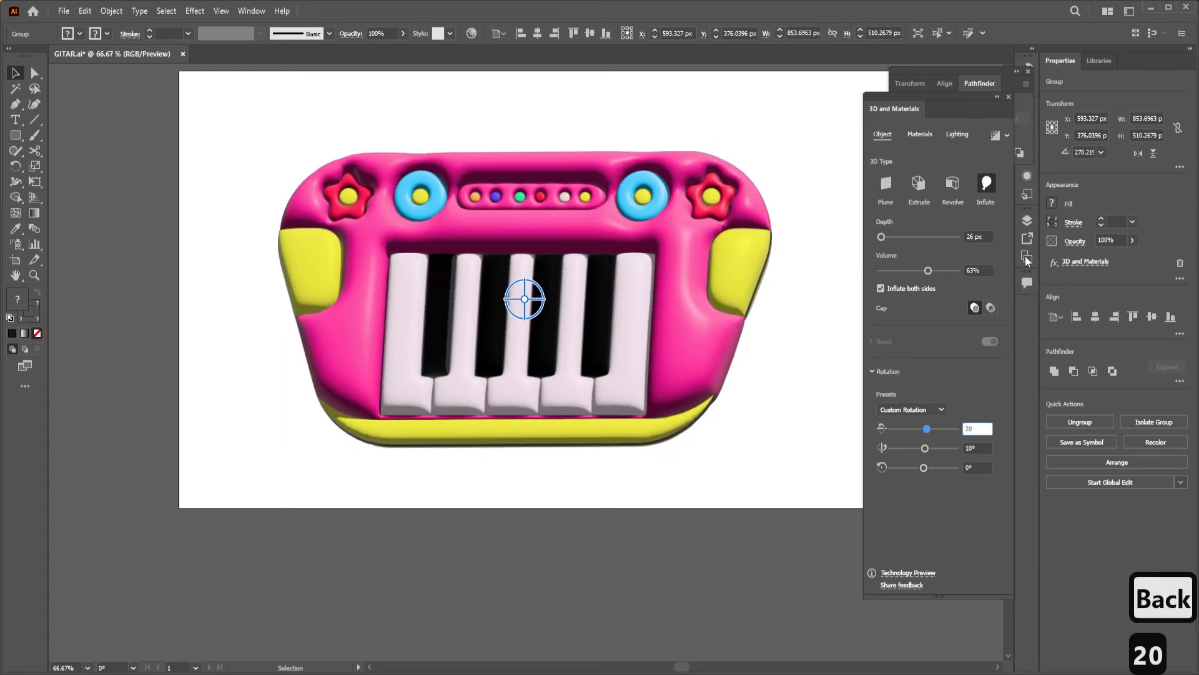
click(965, 446)
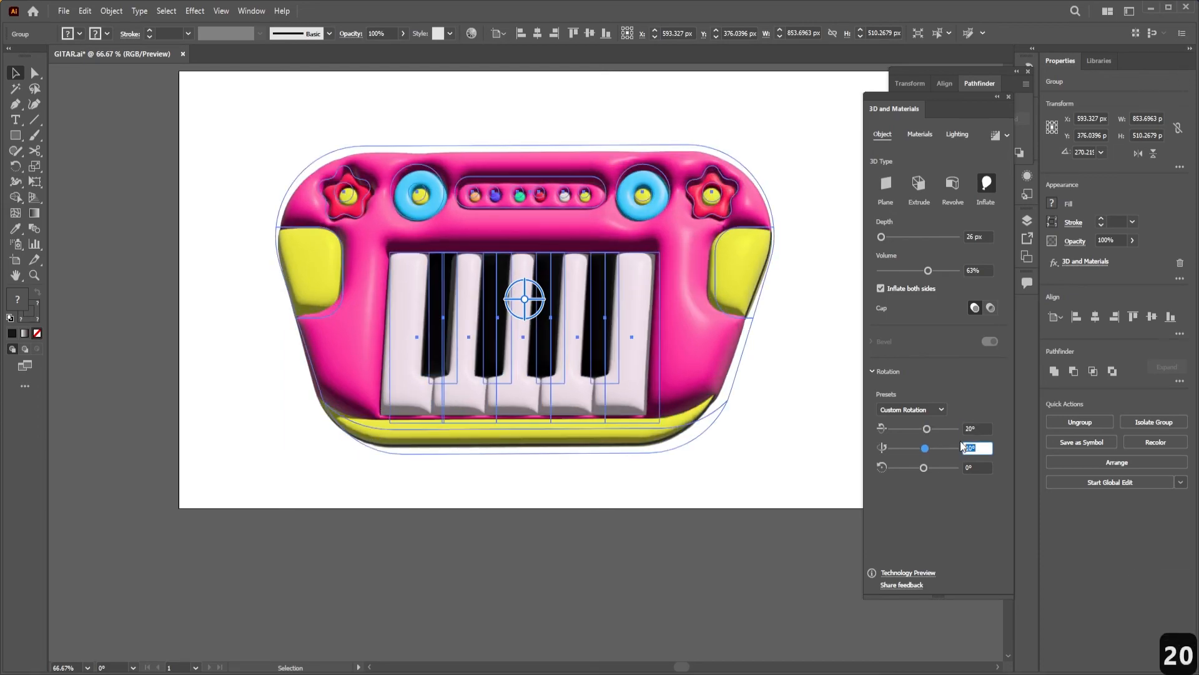
text(20)
click(978, 468)
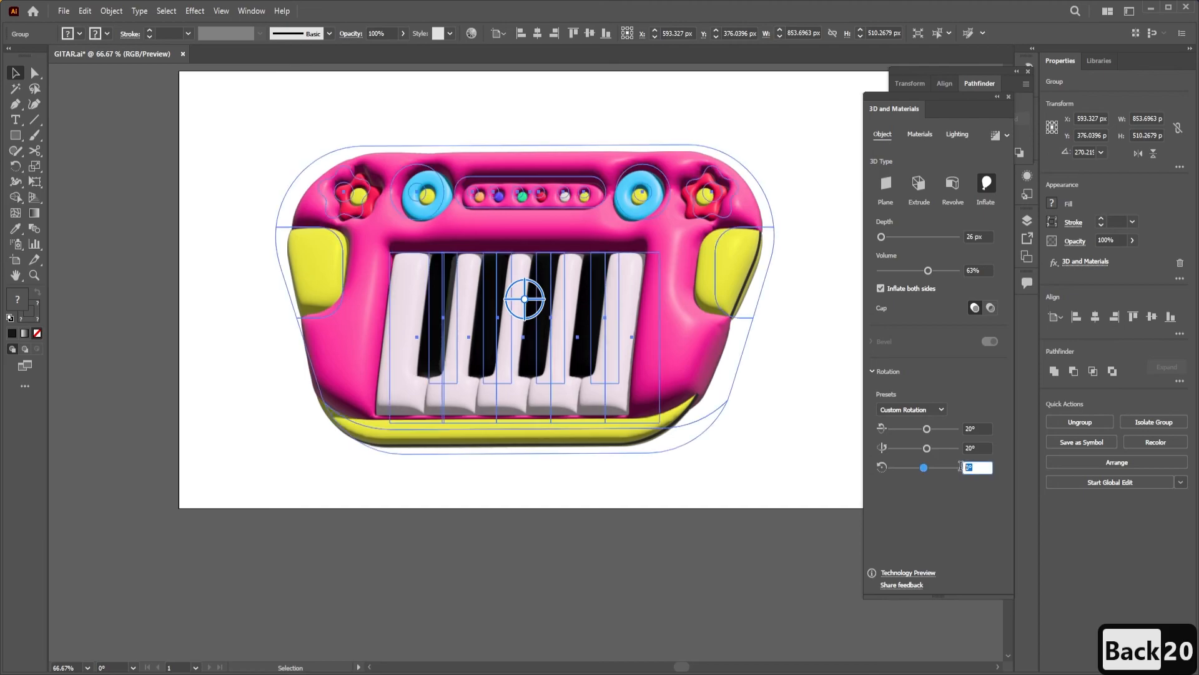
text(30)
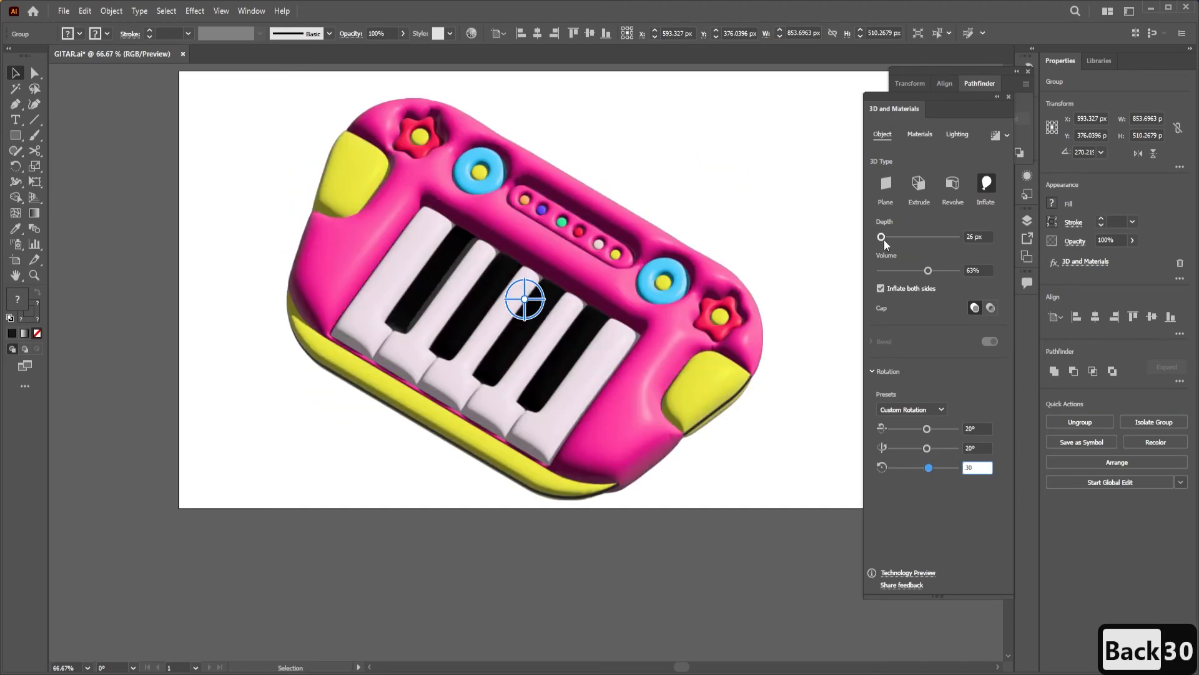
Set the keyboard's inflate depth to 189 px, scale the group down to about 746 px wide and deselect it
click(887, 239)
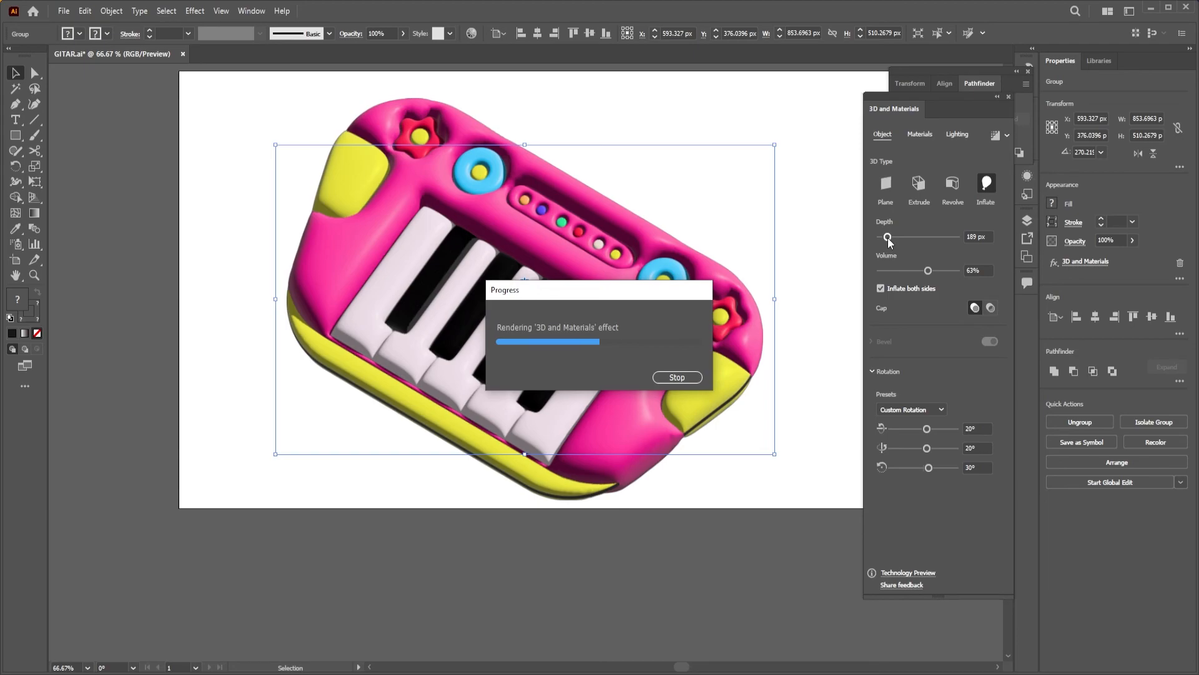
right_click(654, 335)
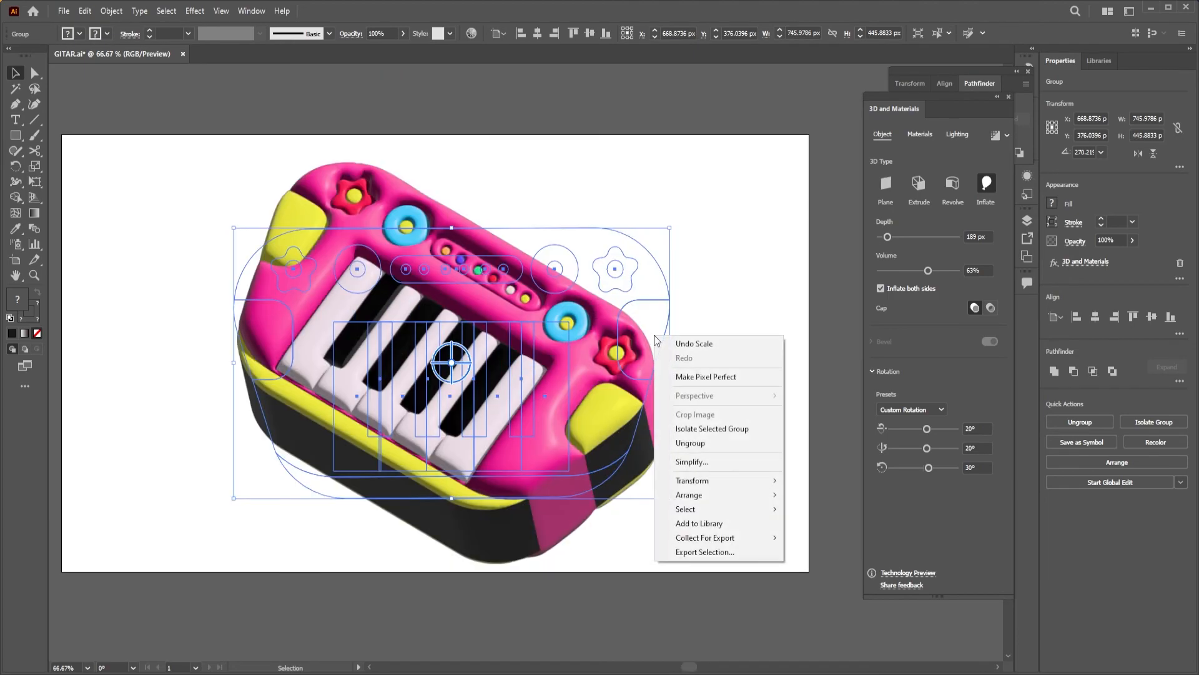
click(732, 301)
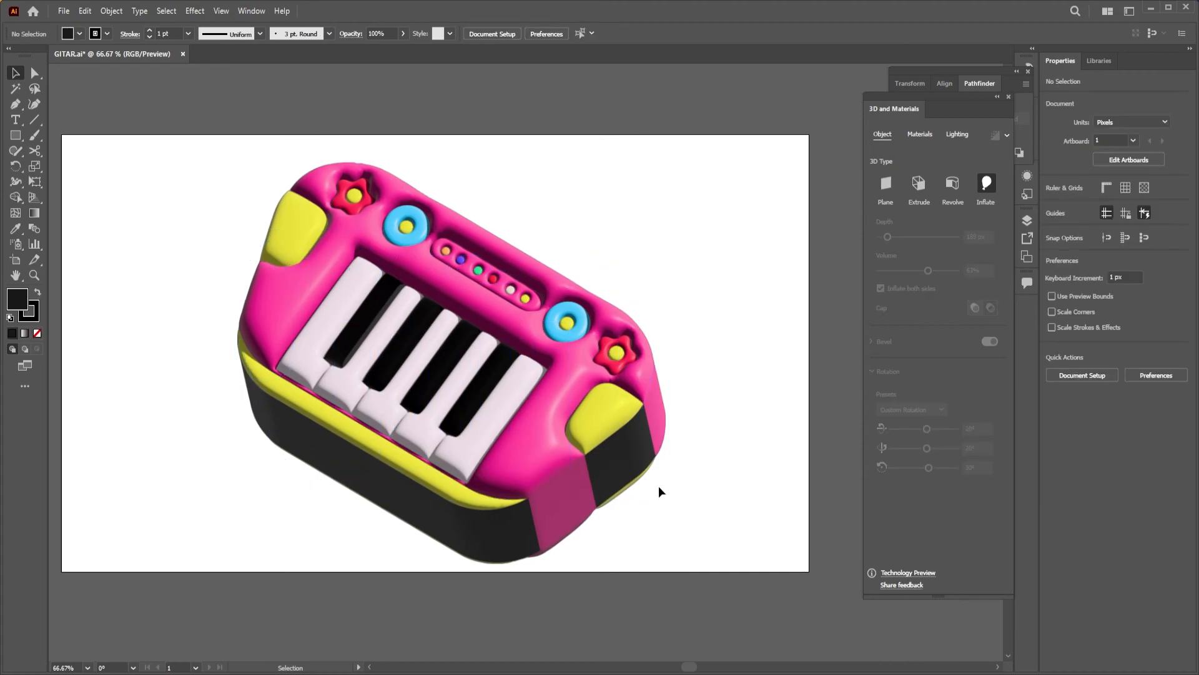
Turn on shadows for the keyboard in its 3D lighting and set the shadow bounds to 365%
scroll(631, 287, down, 1)
scroll(751, 306, up, 1)
drag(248, 176, 619, 306)
click(957, 134)
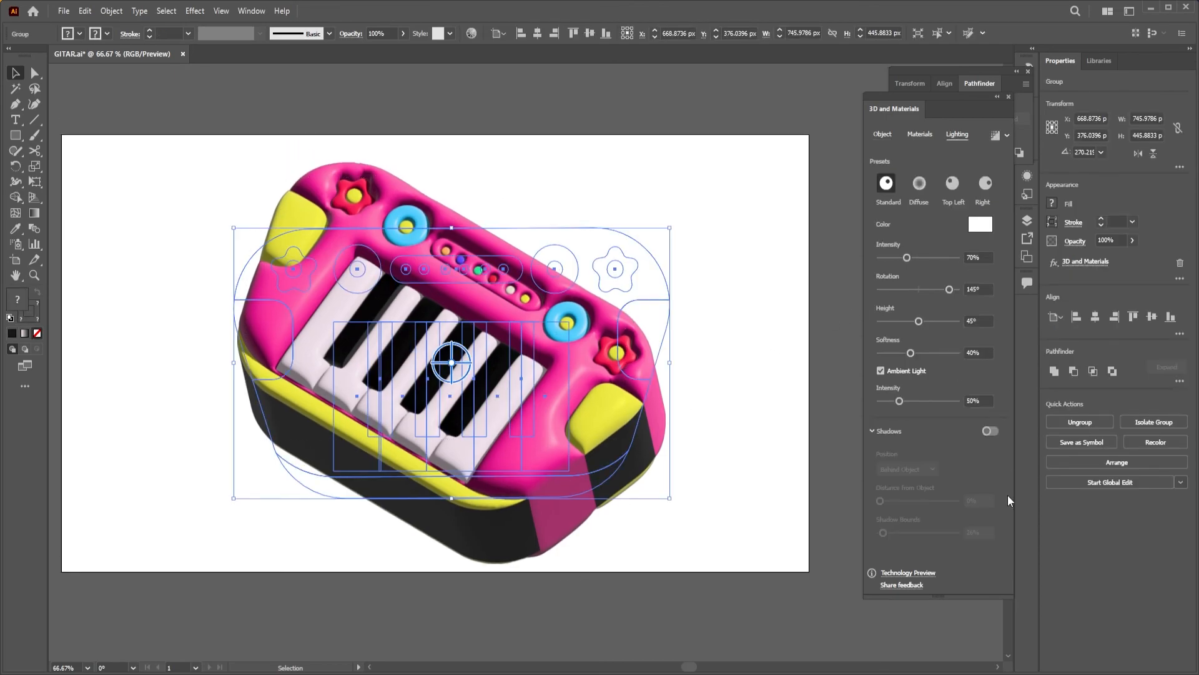
click(987, 432)
drag(915, 532, 950, 533)
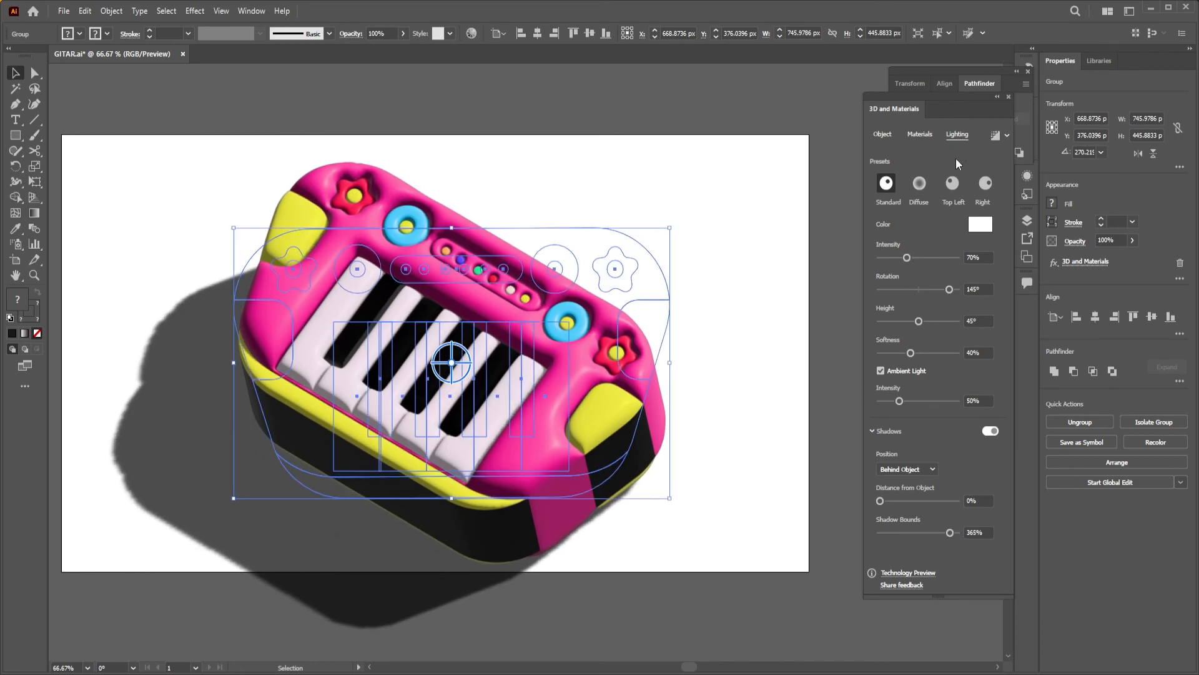
Compare the Diffuse, Top Left, Right and Standard lighting presets on the keyboard and apply Diffuse
click(920, 188)
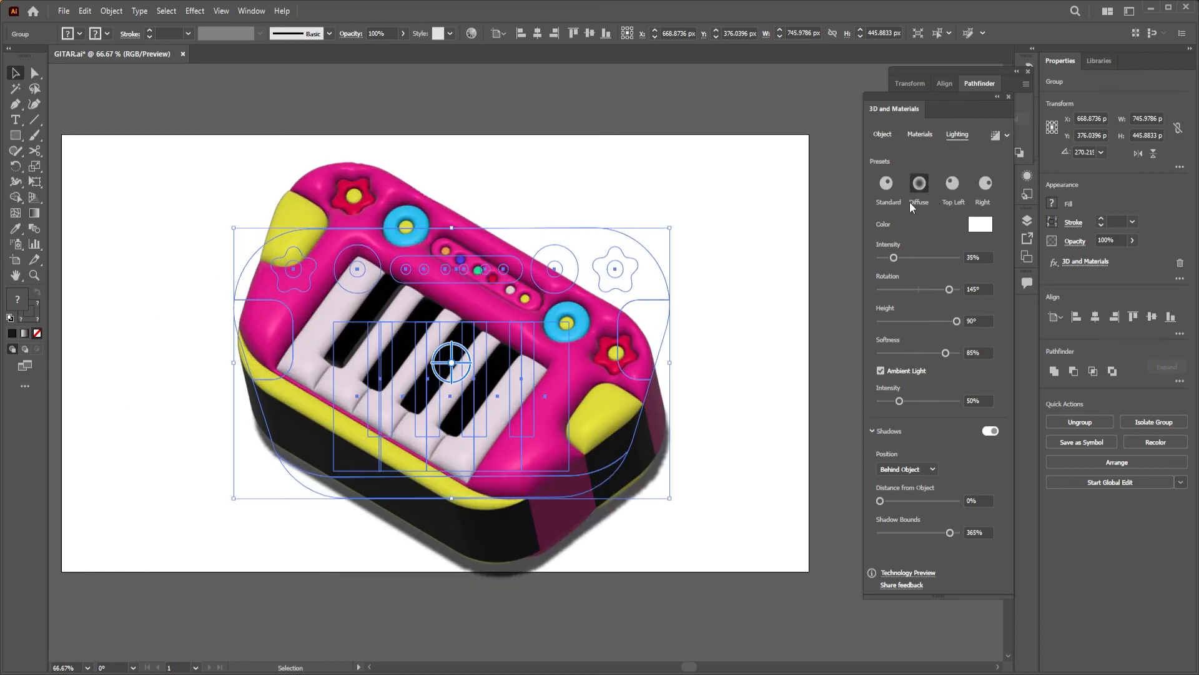
click(946, 186)
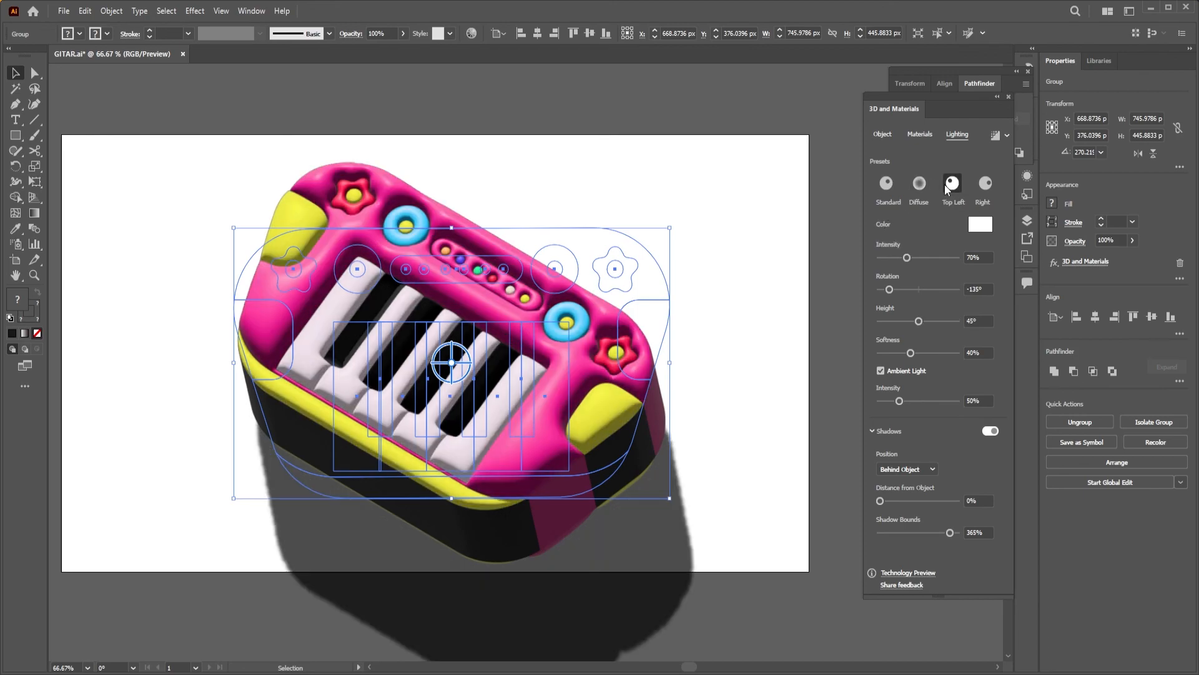
click(980, 185)
click(888, 186)
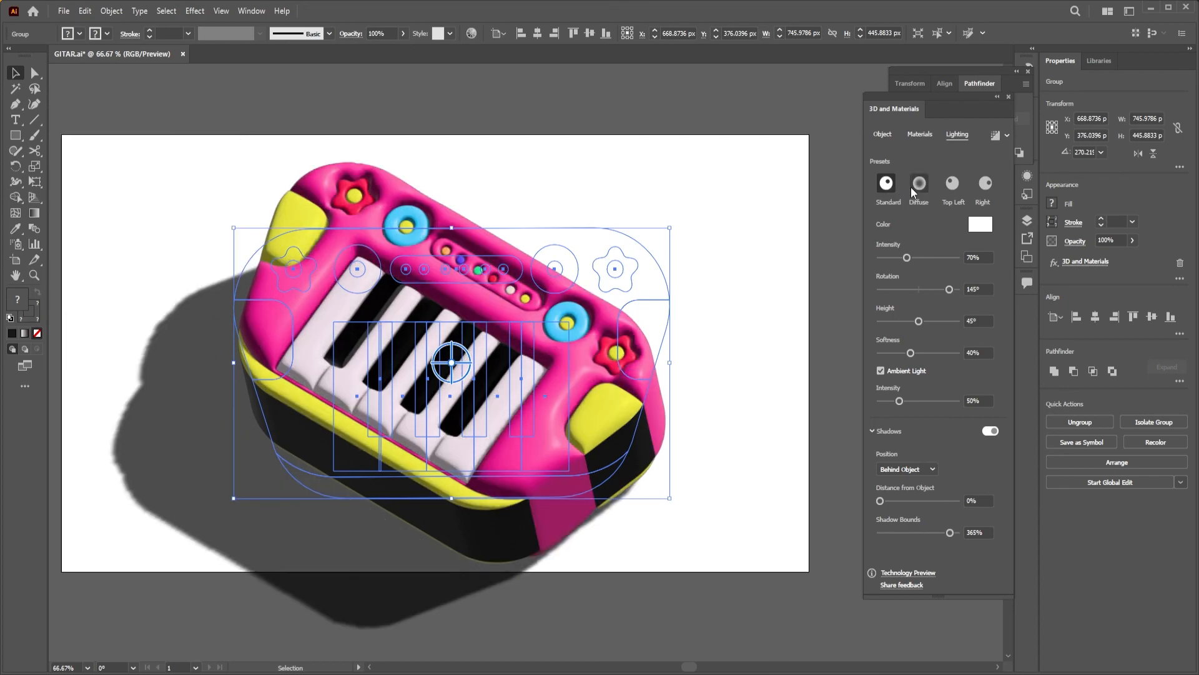
click(917, 187)
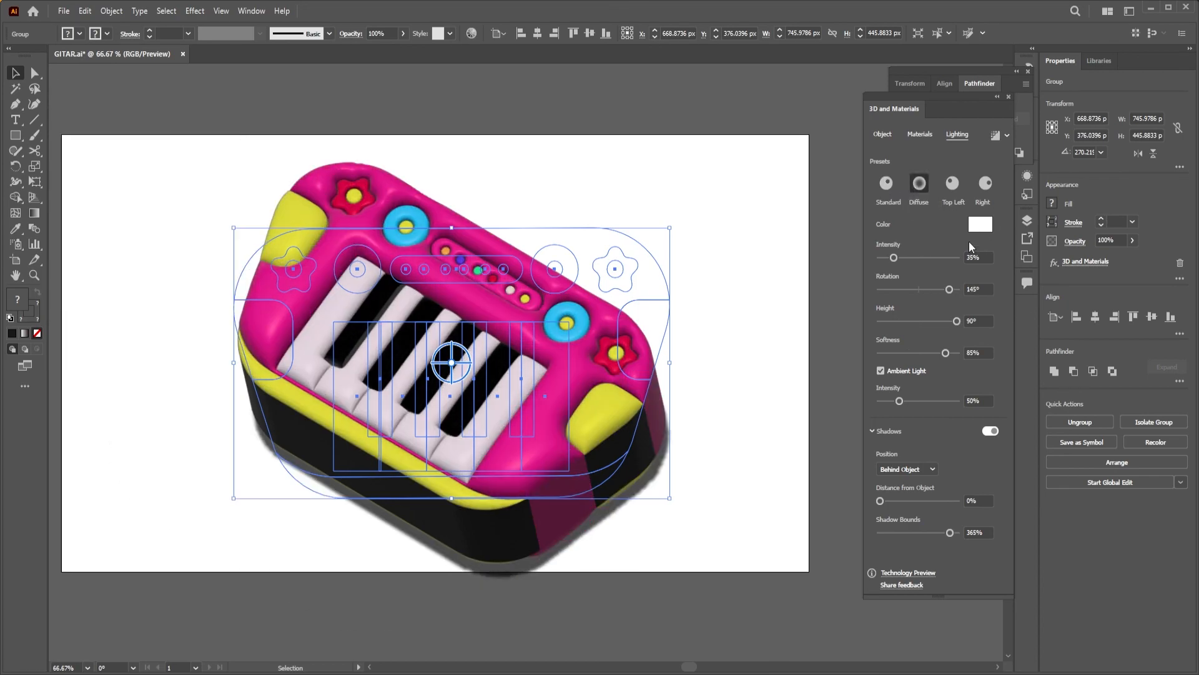
Adjust the diffuse light's rotation, increase the keyboard's inflate volume slightly and deselect the keyboard
mouse_move(949, 289)
mouse_down()
mouse_move(935, 290)
mouse_move(935, 275)
mouse_up()
click(882, 135)
key(ctrl+shift+a)
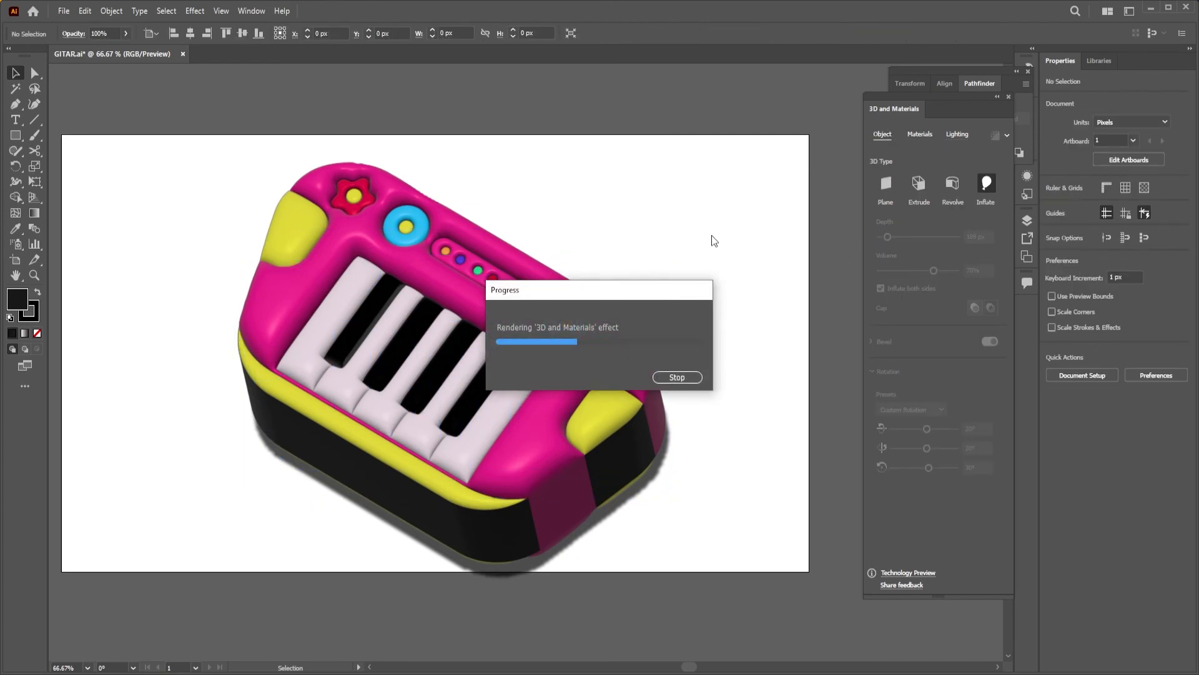